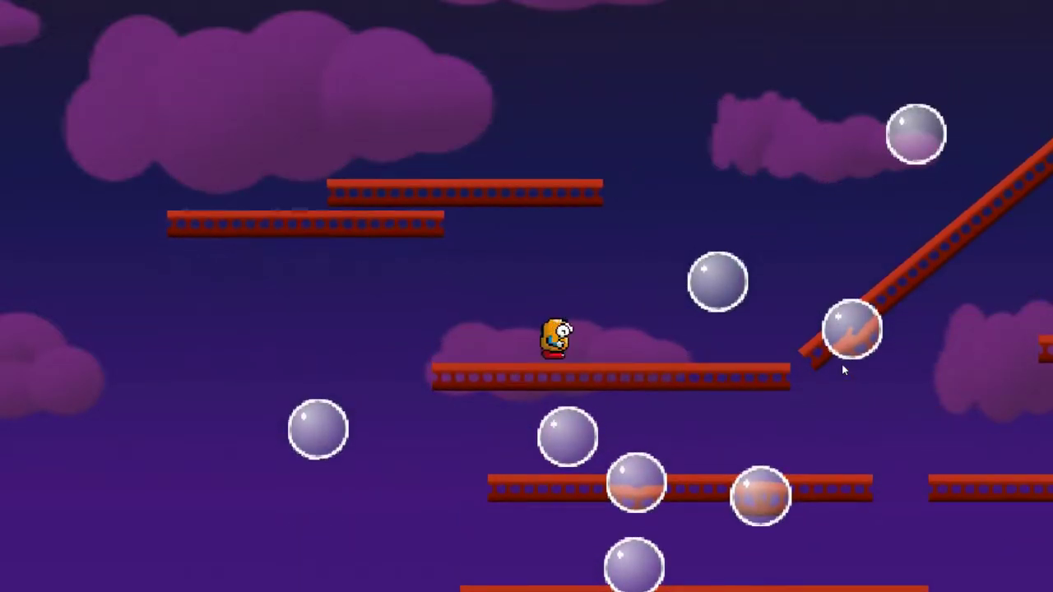
# Step: Walk the gummy character left and right, jumping between the upper and moving red platforms
pyautogui.press('Left')
pyautogui.press('space')
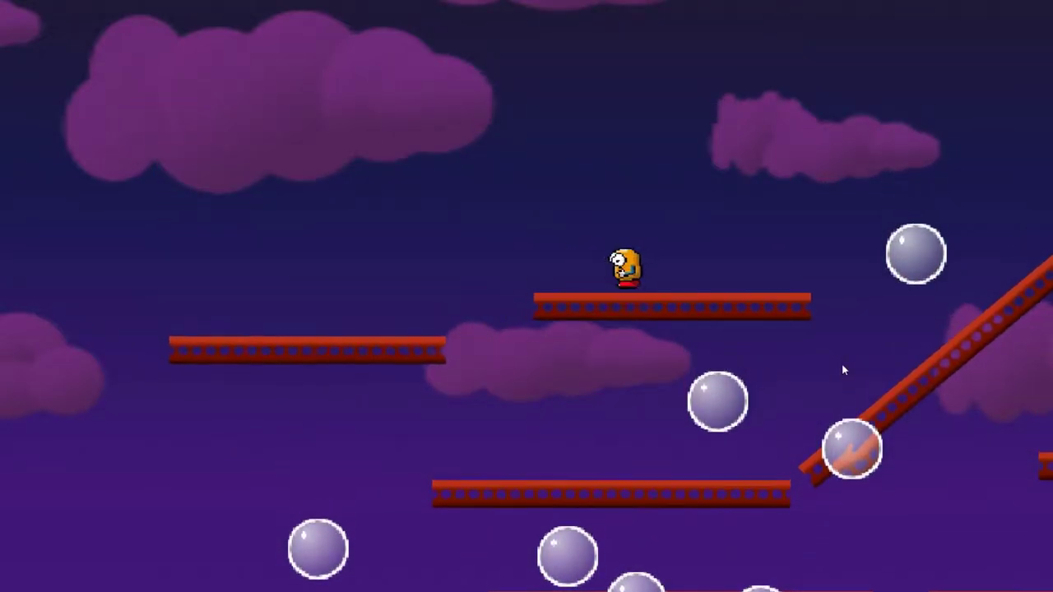
pyautogui.press('Left')
pyautogui.press('space')
pyautogui.press('Right')
pyautogui.press('space')
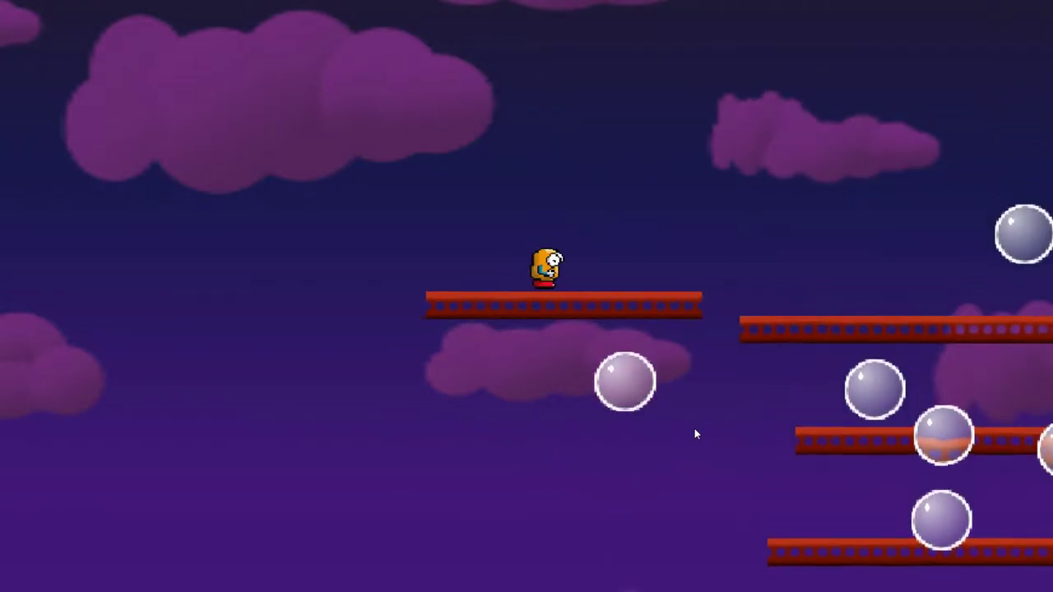
# Step: Stop the game and create a new 2D scene with its root renamed Platform
pyautogui.press('F8')
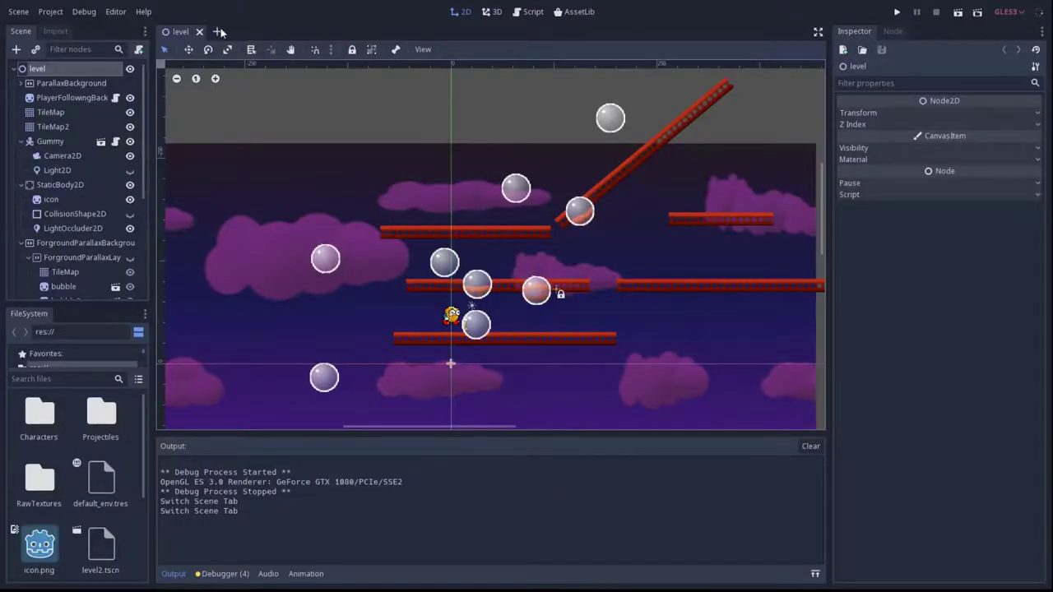
pyautogui.hotkey('ctrl', 'n')
pyautogui.click(71, 84)
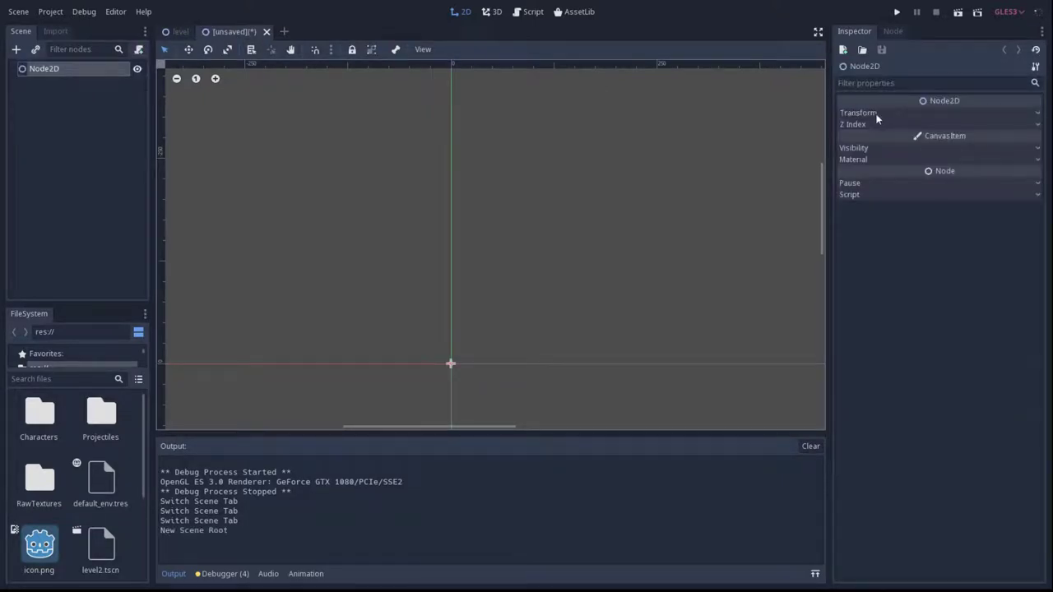
pyautogui.click(892, 30)
pyautogui.click(854, 31)
pyautogui.doubleClick(45, 69)
pyautogui.write('main')
pyautogui.write('form')
pyautogui.press('Return')
# Step: Save the scene as Platform.tscn inside a newly created Platforms folder
pyautogui.hotkey('ctrl', 's')
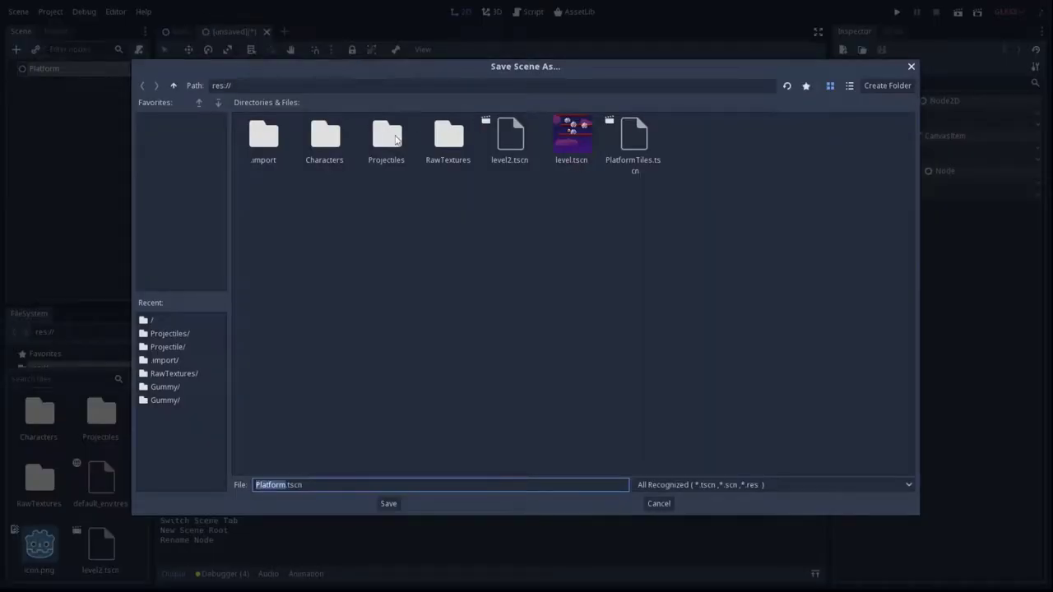
pyautogui.click(883, 85)
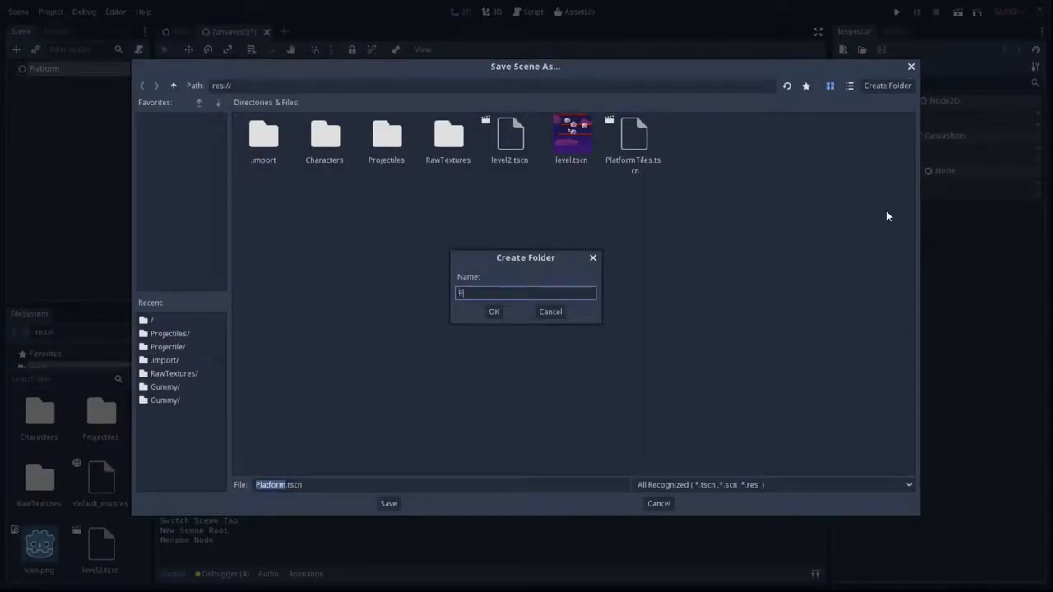
pyautogui.write('latforms')
pyautogui.press('Return')
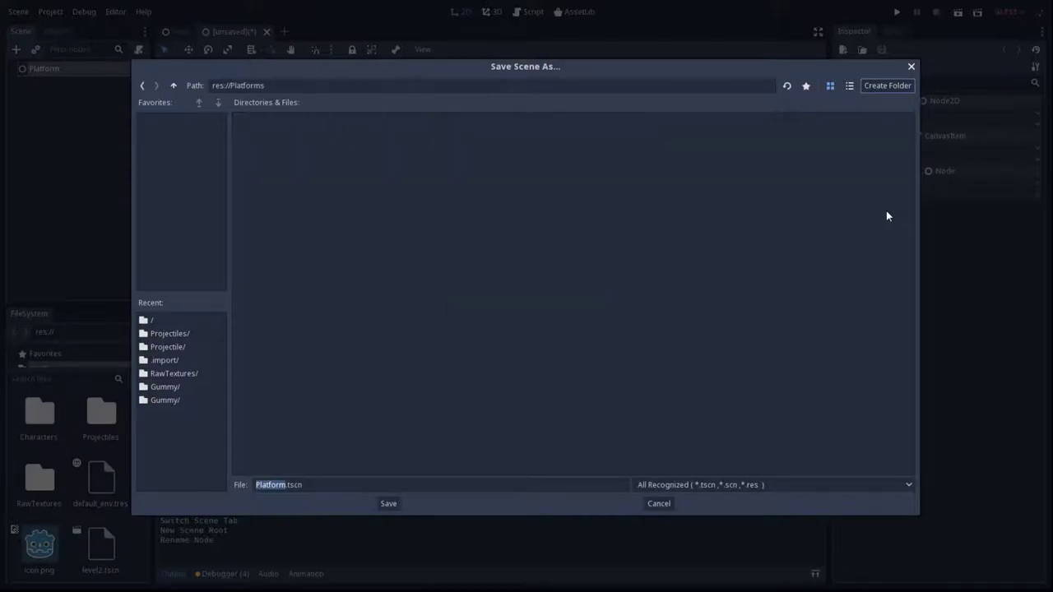
pyautogui.press('Return')
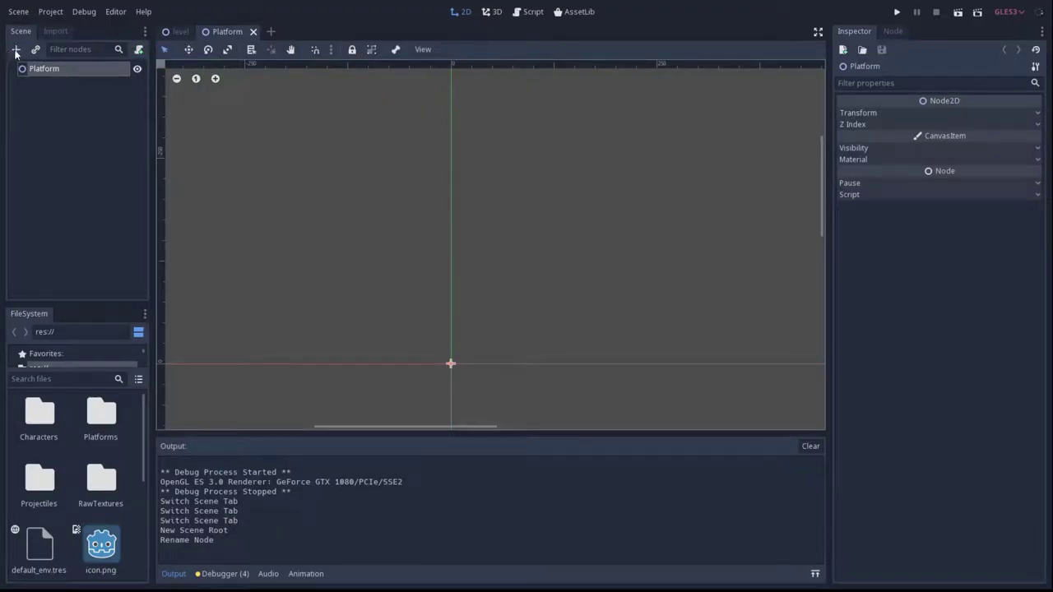
# Step: Add a TileMap child under Platform and load PlatformTileSet.tres as its tile set
pyautogui.click(16, 50)
pyautogui.write('tile')
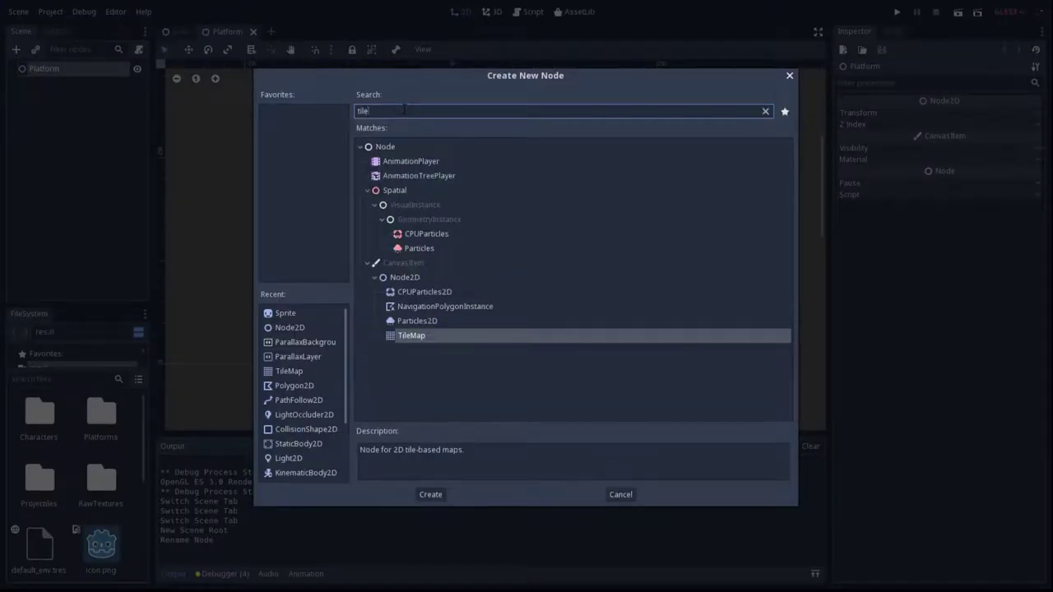
pyautogui.doubleClick(461, 336)
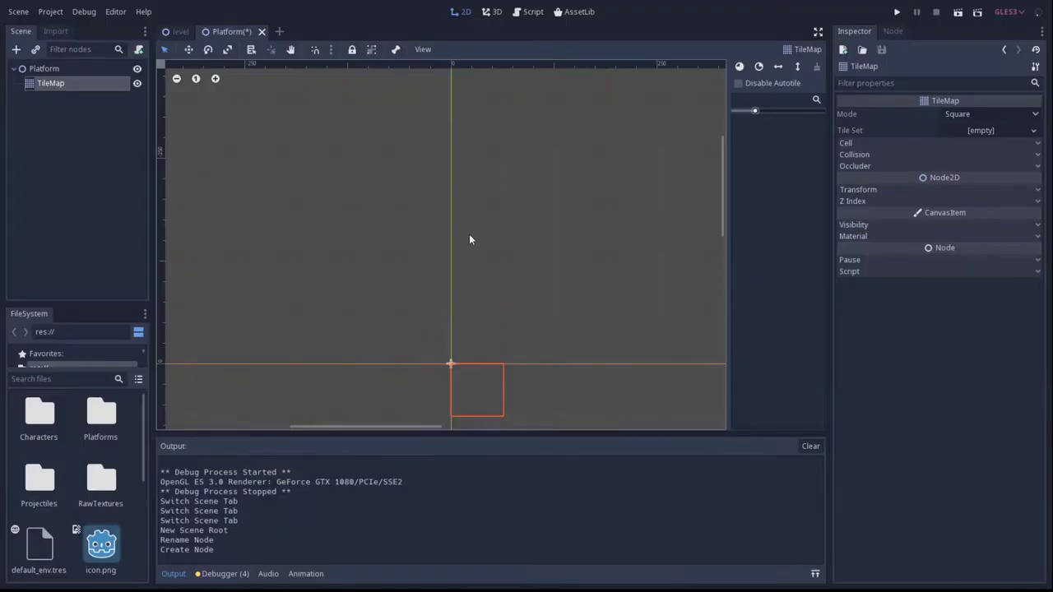
pyautogui.click(986, 130)
pyautogui.click(995, 173)
pyautogui.doubleClick(631, 146)
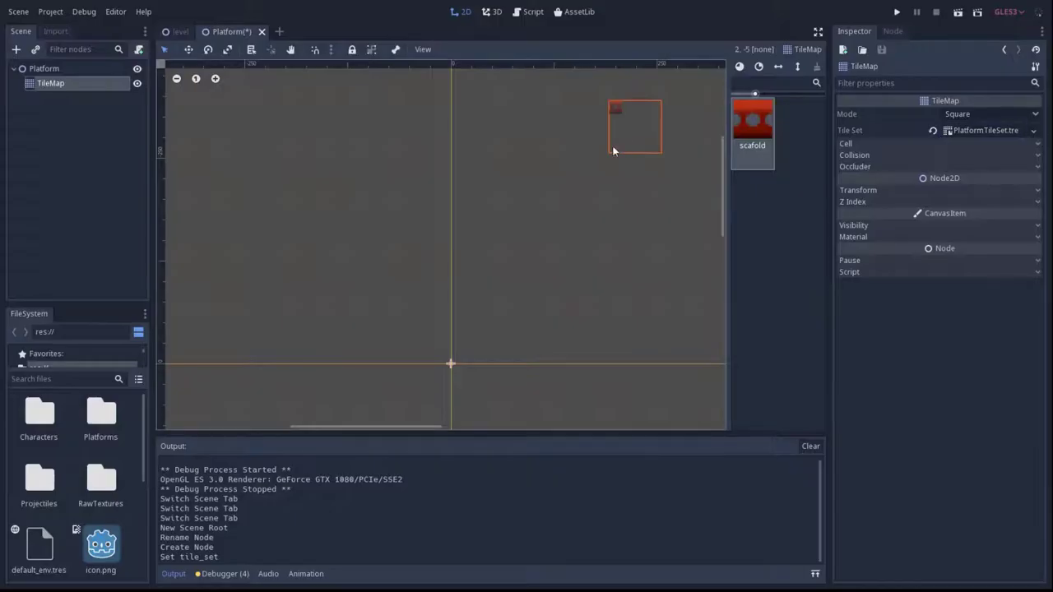
# Step: Undo a first painting attempt and reload PlatformTileSet.tres into the TileMap
pyautogui.moveTo(261, 137); pyautogui.dragTo(232, 143)
pyautogui.hotkey('ctrl', 'z')
pyautogui.hotkey('ctrl', 'z')
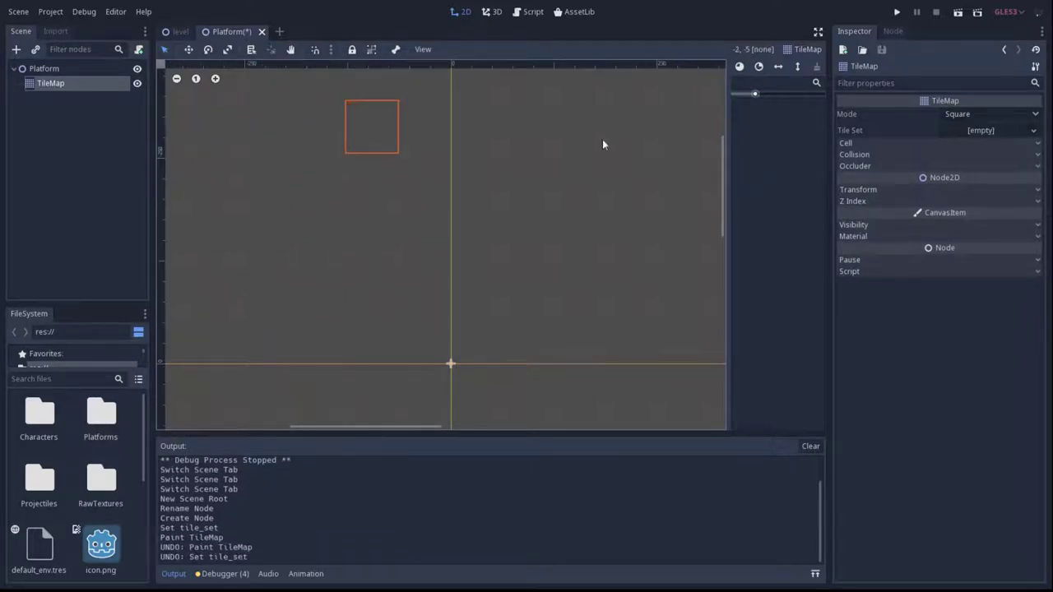
pyautogui.click(843, 51)
pyautogui.press('Escape')
pyautogui.click(1004, 49)
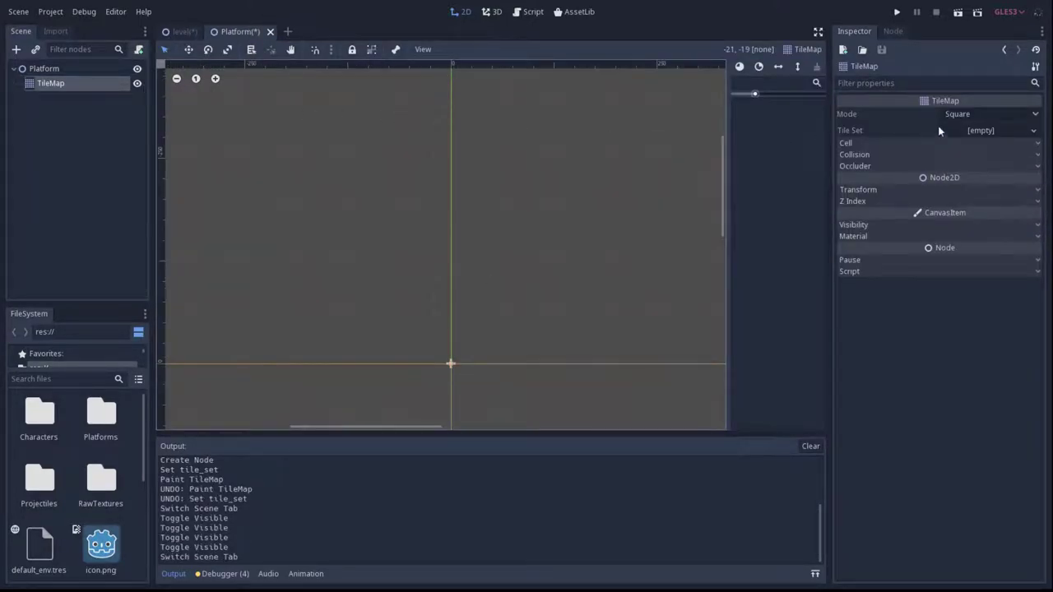
pyautogui.click(979, 130)
pyautogui.click(993, 169)
pyautogui.click(636, 139)
pyautogui.doubleClick(636, 140)
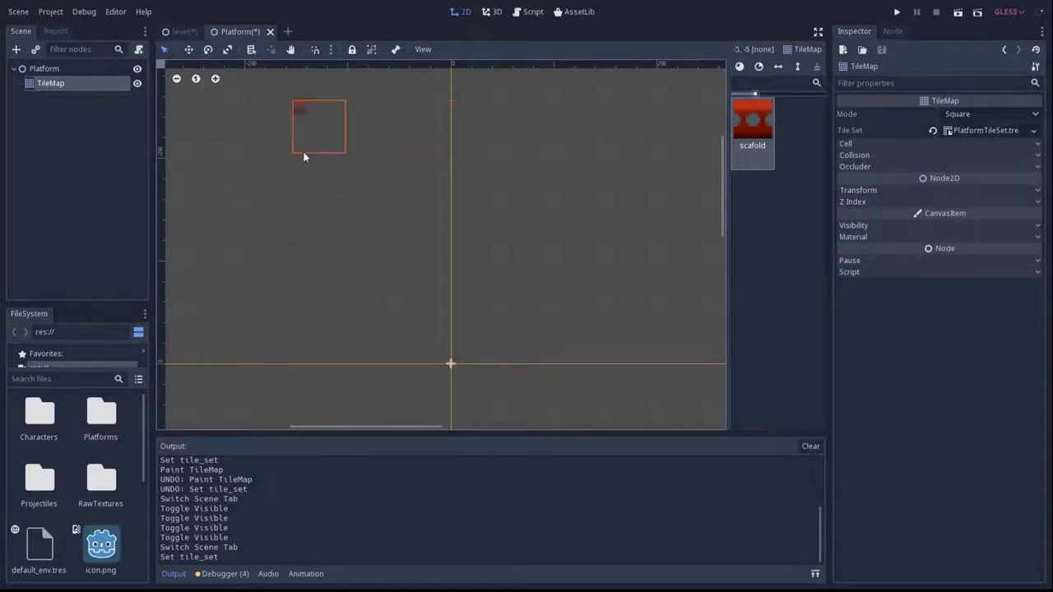
# Step: Paint a row of scafold tiles along the scene origin
pyautogui.scroll(-2, 402, 336)
pyautogui.moveTo(401, 336); pyautogui.dragTo(401, 165, button='middle')
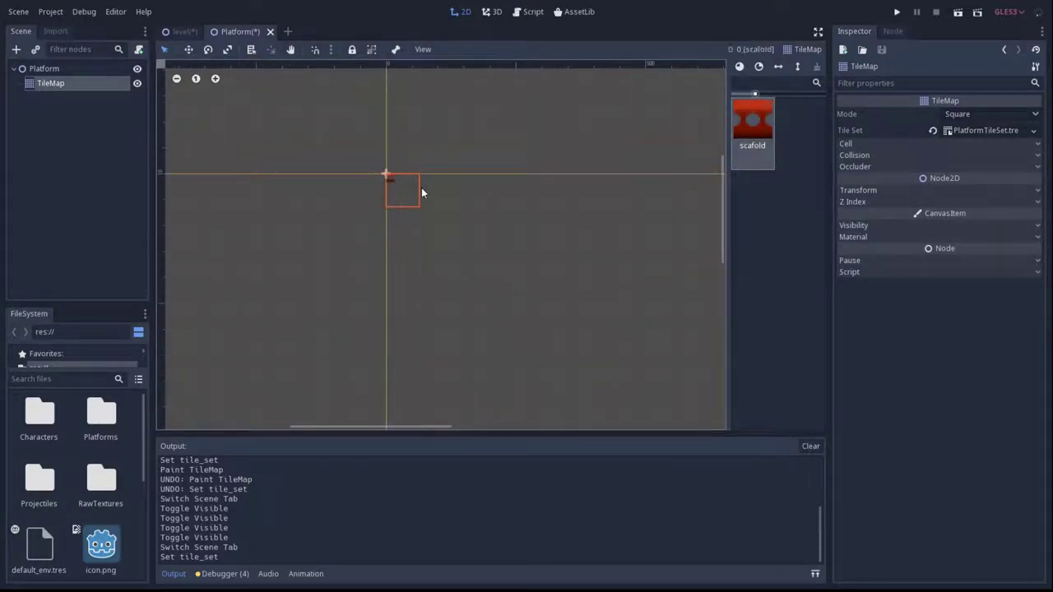
pyautogui.moveTo(436, 193); pyautogui.dragTo(498, 190)
pyautogui.moveTo(756, 93); pyautogui.dragTo(762, 93)
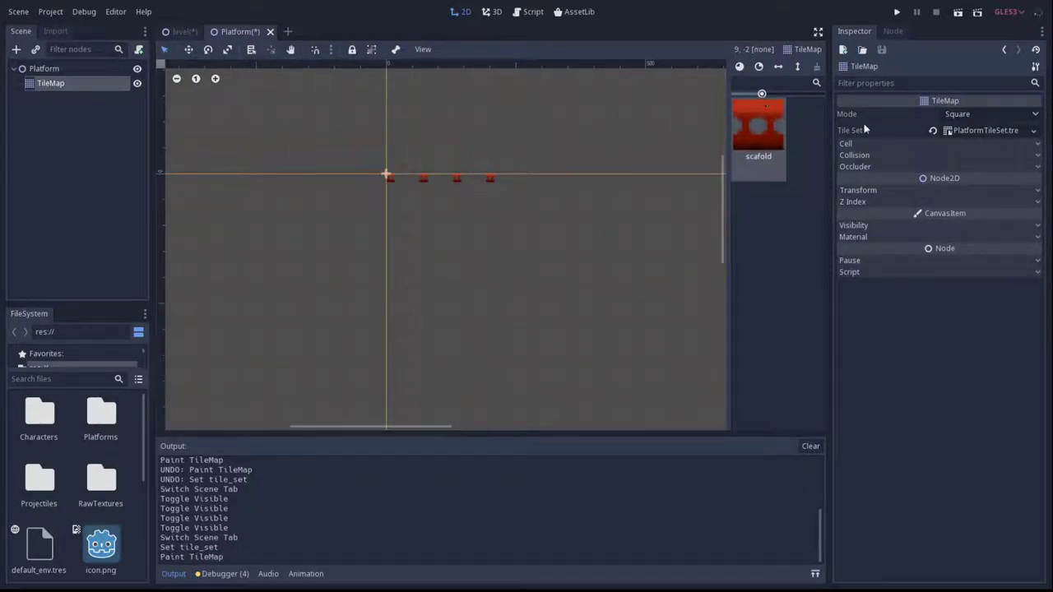
# Step: Set the TileMap cell size to 16×16 and extend the scafold row further right
pyautogui.click(860, 144)
pyautogui.click(976, 156)
pyautogui.write('16')
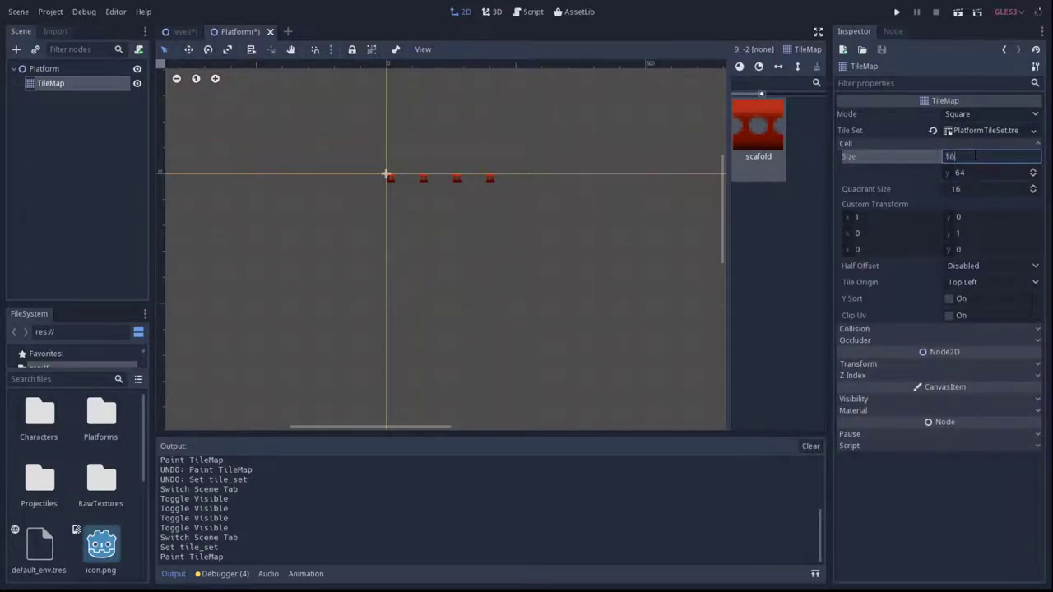
pyautogui.press('Tab')
pyautogui.write('16')
pyautogui.press('Return')
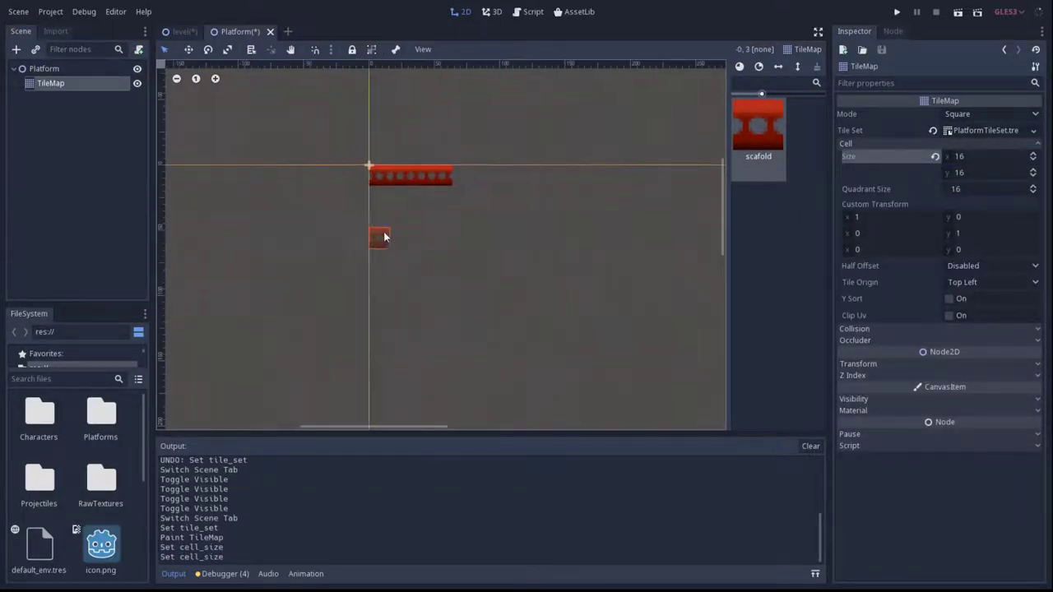
pyautogui.scroll(3, 403, 240)
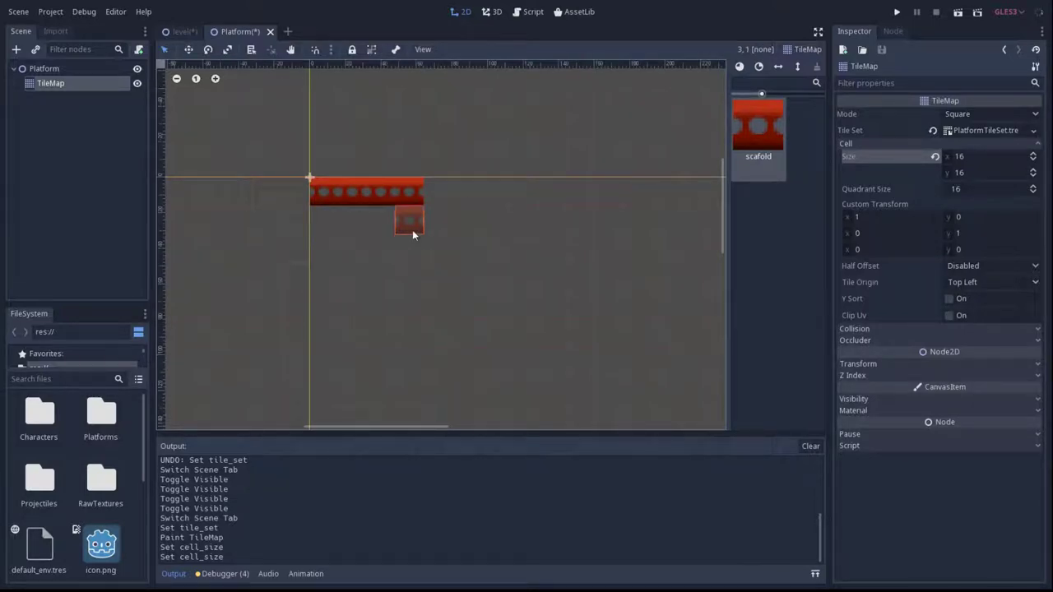
pyautogui.moveTo(428, 194); pyautogui.dragTo(586, 199)
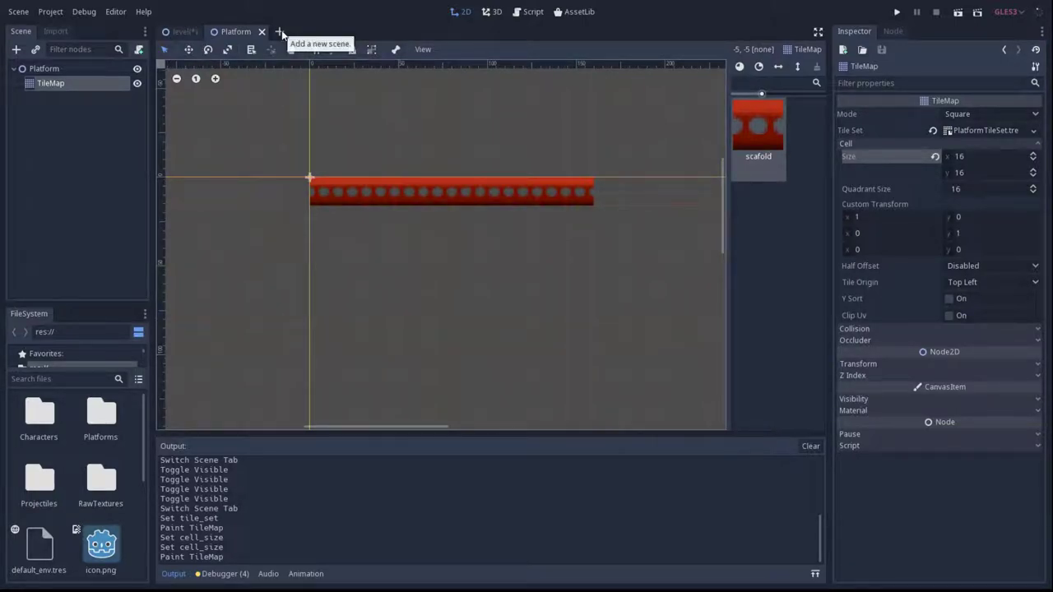
# Step: Create a new scene rooted at MovingPlatform and save it as MovingPlatform.tscn in Platforms
pyautogui.click(280, 32)
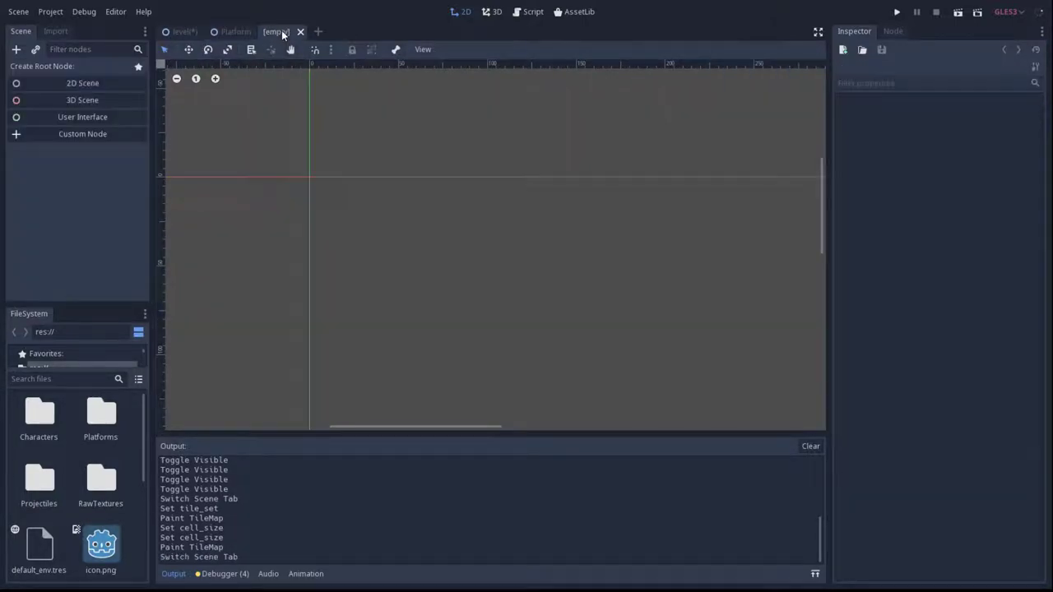
pyautogui.click(90, 84)
pyautogui.rightClick(36, 71)
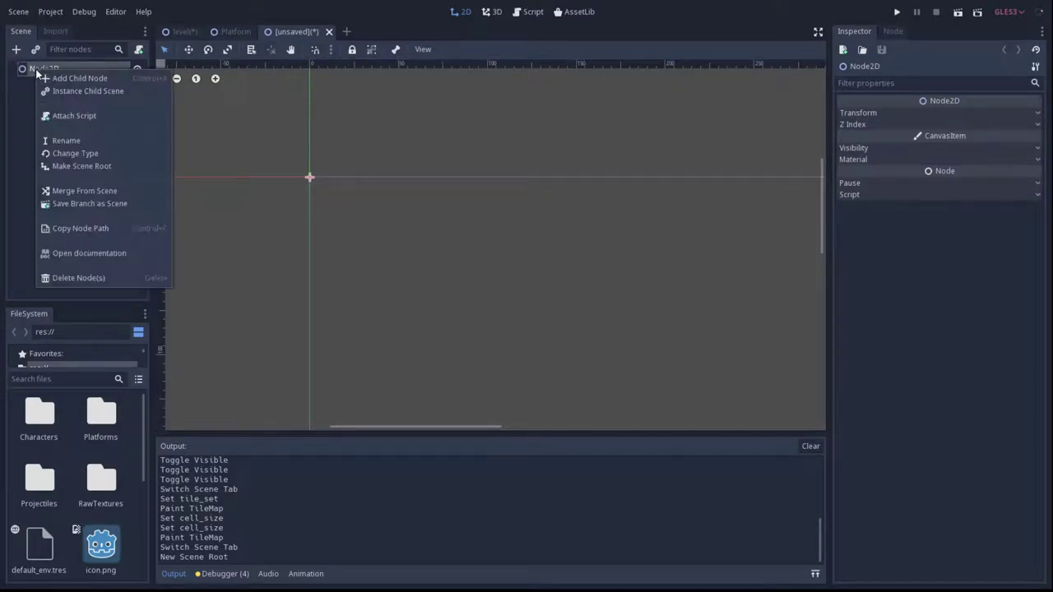
pyautogui.click(76, 154)
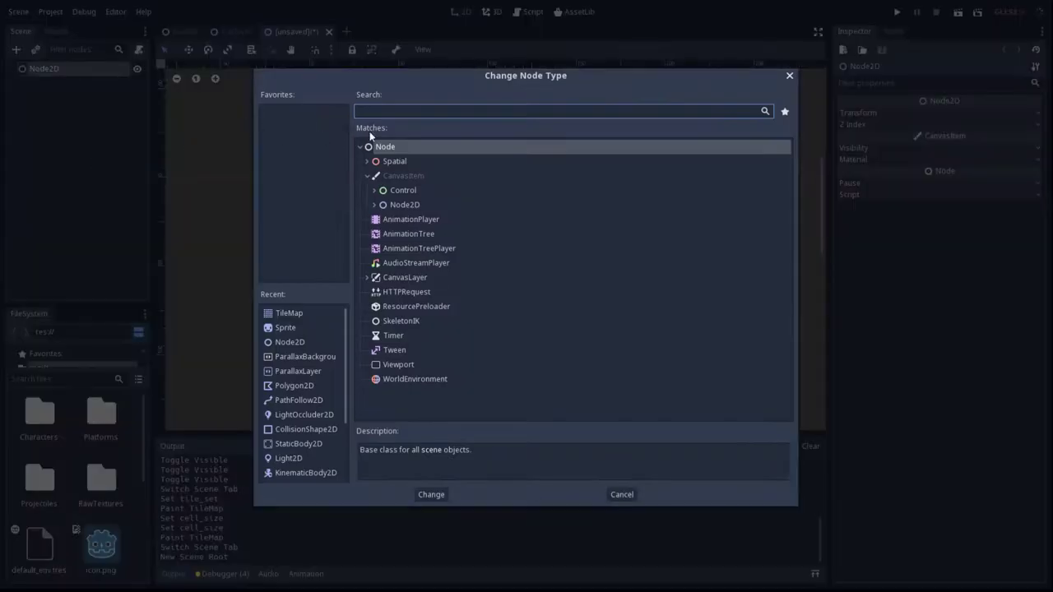
pyautogui.write('PAthf')
pyautogui.doubleClick(444, 218)
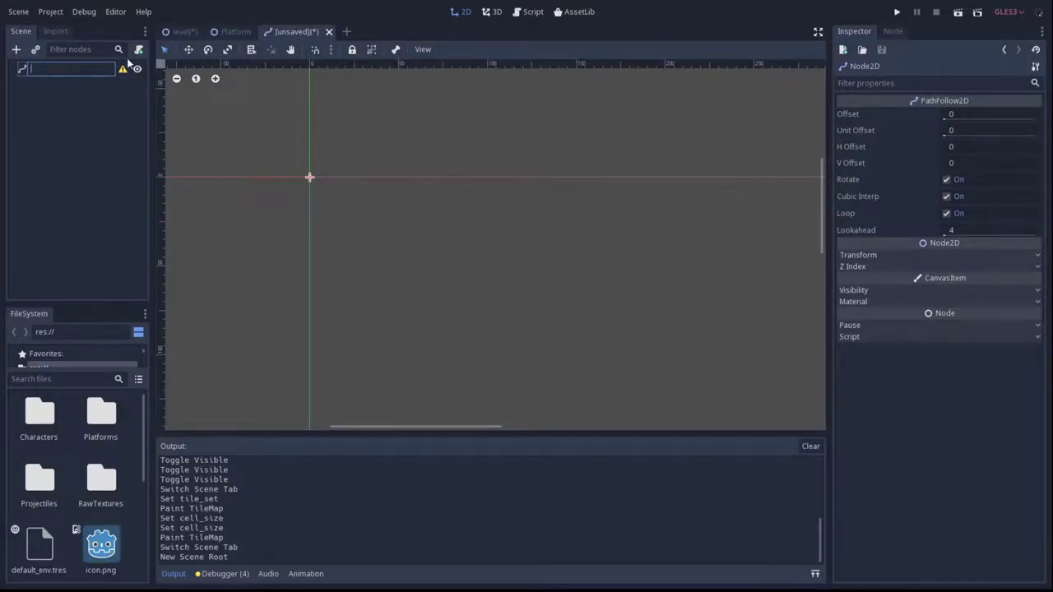
pyautogui.write('MovingPlatform')
pyautogui.press('Return')
pyautogui.hotkey('ctrl', 's')
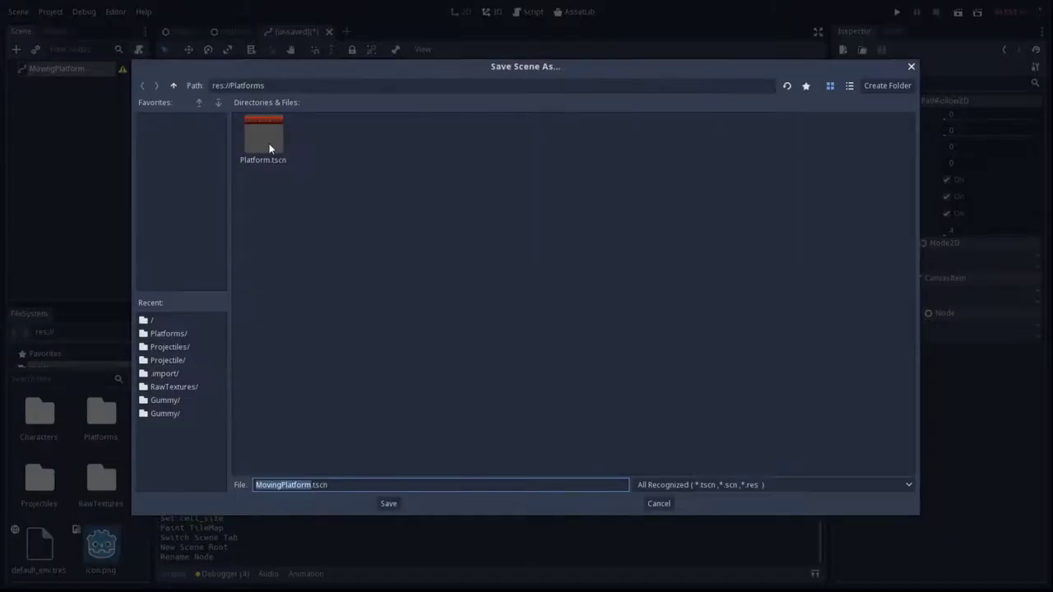
pyautogui.click(412, 505)
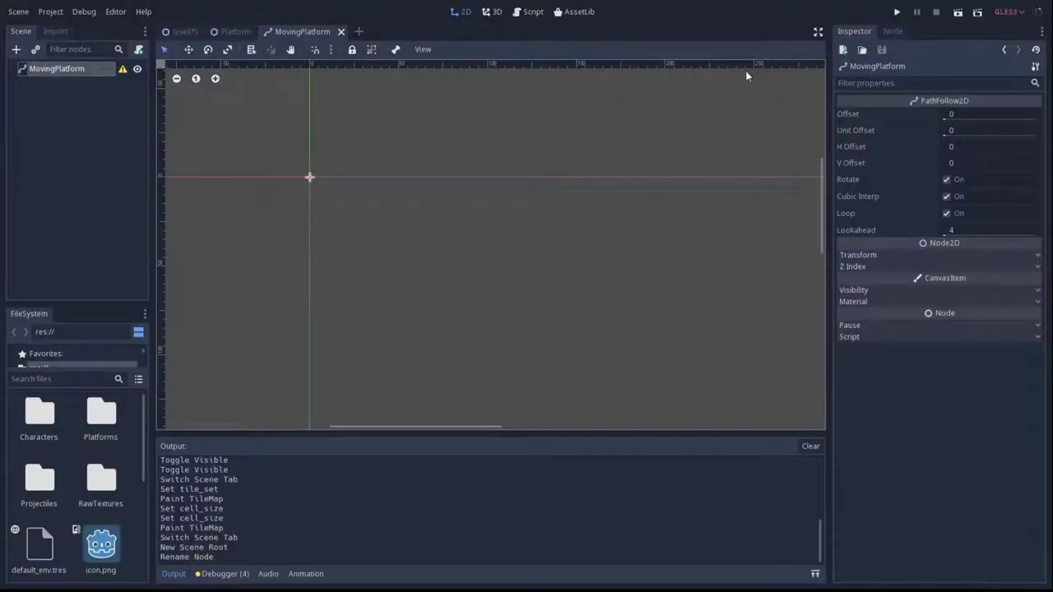
# Step: Instance Platform.tscn as a child of MovingPlatform
pyautogui.click(35, 49)
pyautogui.doubleClick(299, 196)
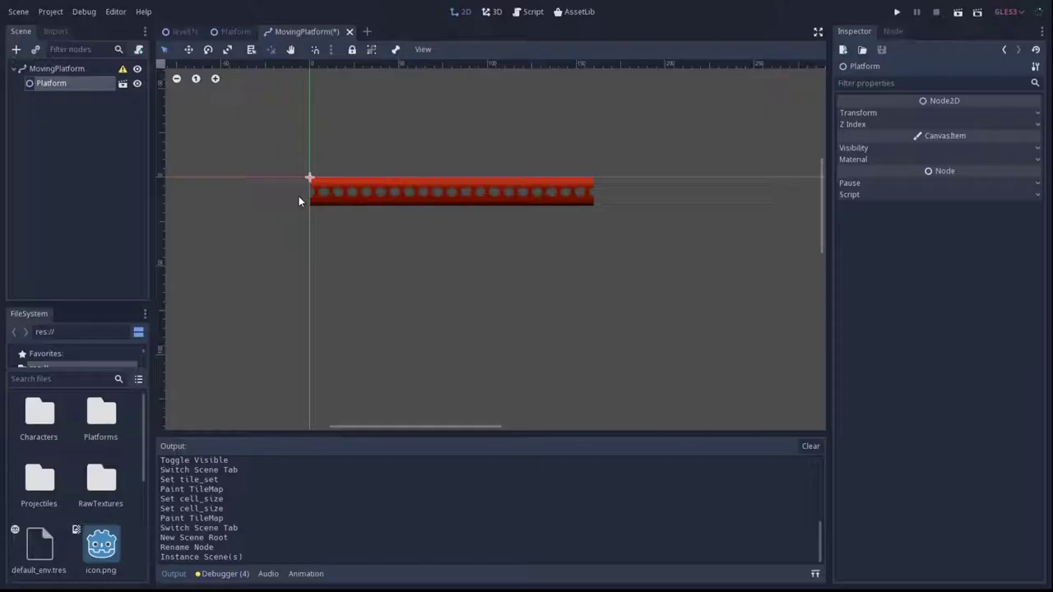
pyautogui.click(85, 69)
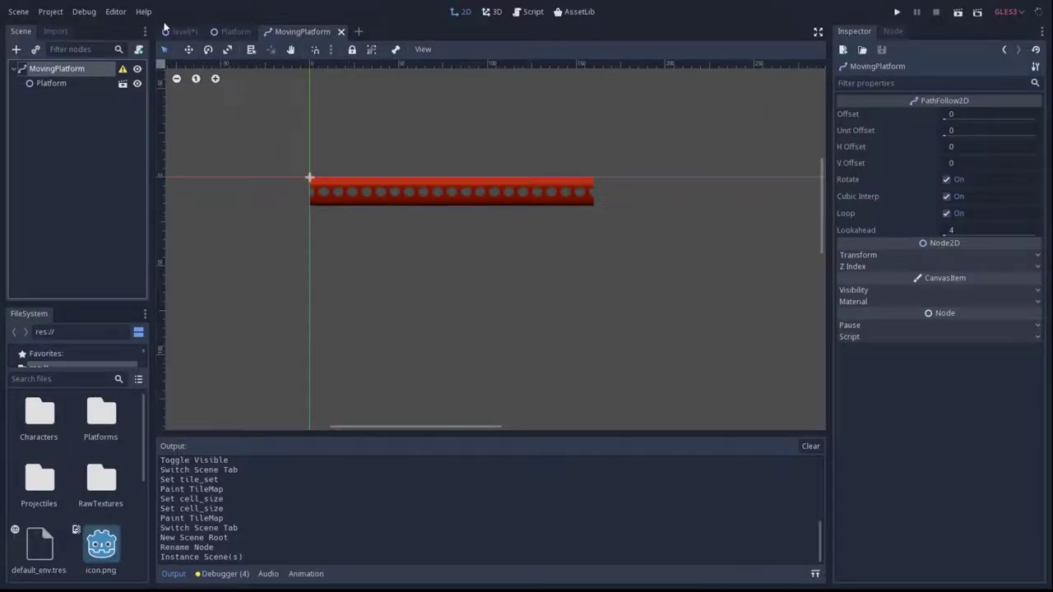
pyautogui.click(16, 70)
pyautogui.click(16, 49)
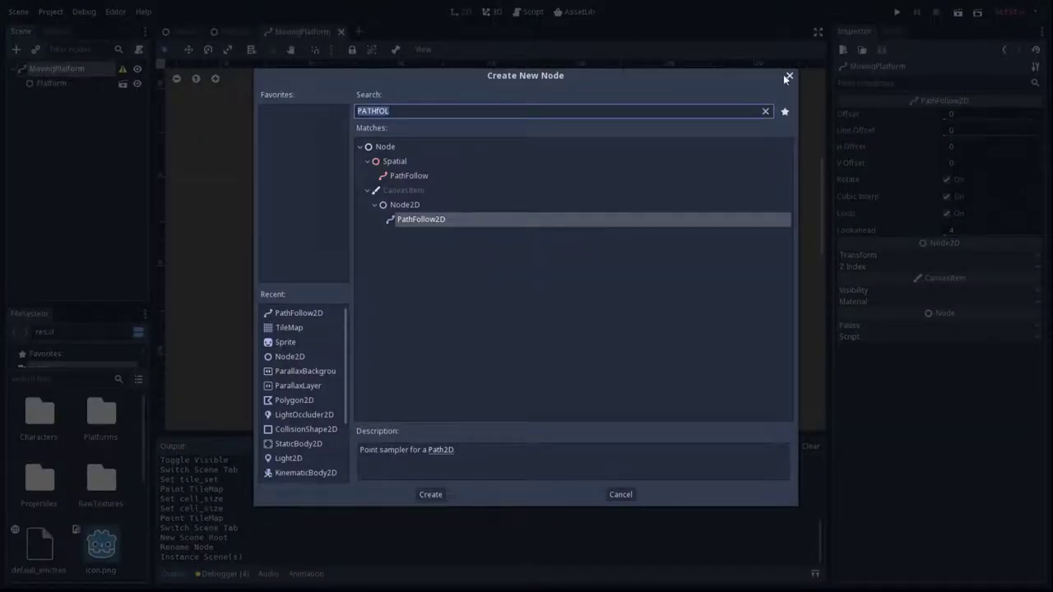
pyautogui.doubleClick(421, 219)
# Step: Change MovingPlatform's type to Path2D and add a PathFollow2D child
pyautogui.rightClick(56, 72)
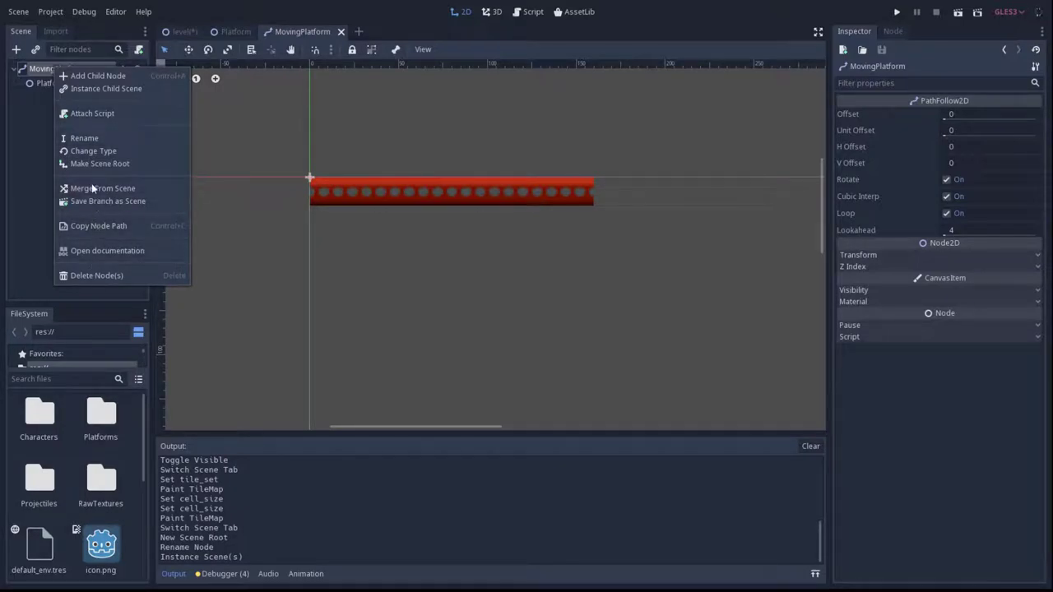
pyautogui.click(93, 151)
pyautogui.write('Path')
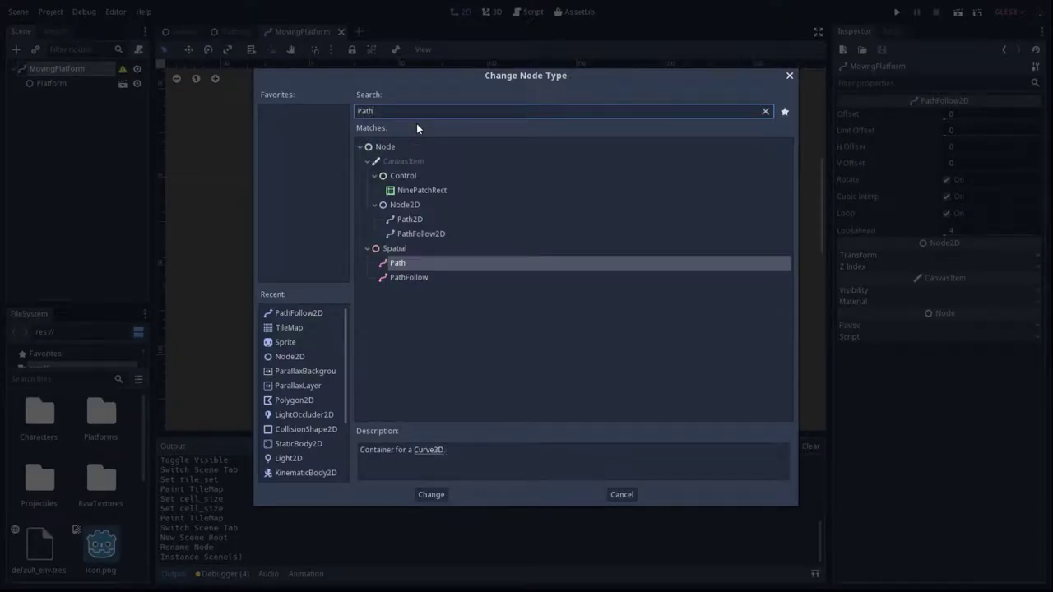
pyautogui.doubleClick(413, 217)
pyautogui.hotkey('ctrl', 'a')
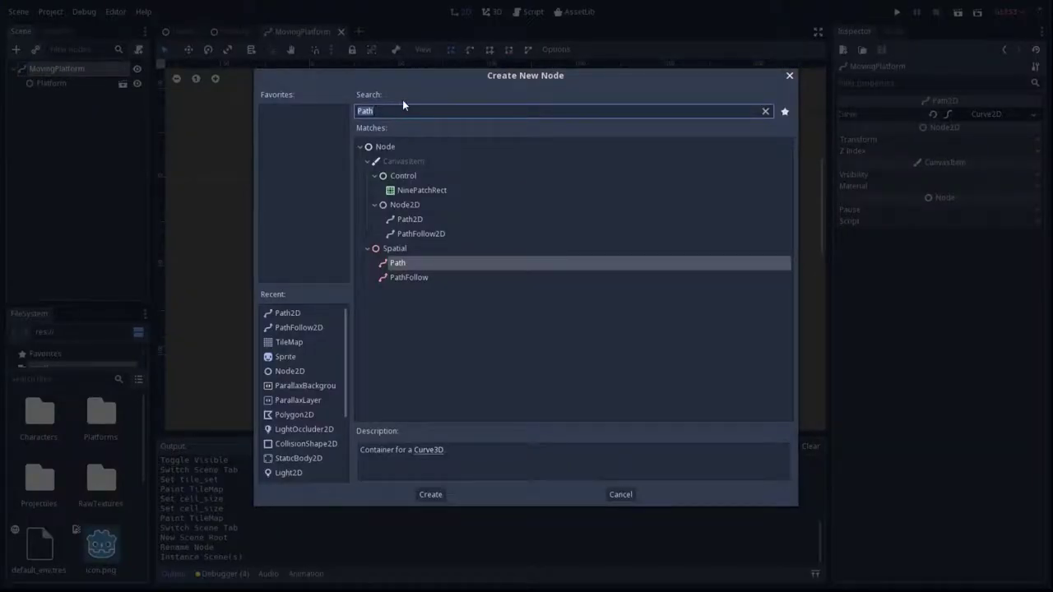
pyautogui.write('PathFollo')
pyautogui.press('Return')
# Step: Move Platform under the PathFollow2D, rename it MovingPlatformPathFollow2D, and save
pyautogui.moveTo(51, 83); pyautogui.dragTo(70, 98)
pyautogui.click(66, 83)
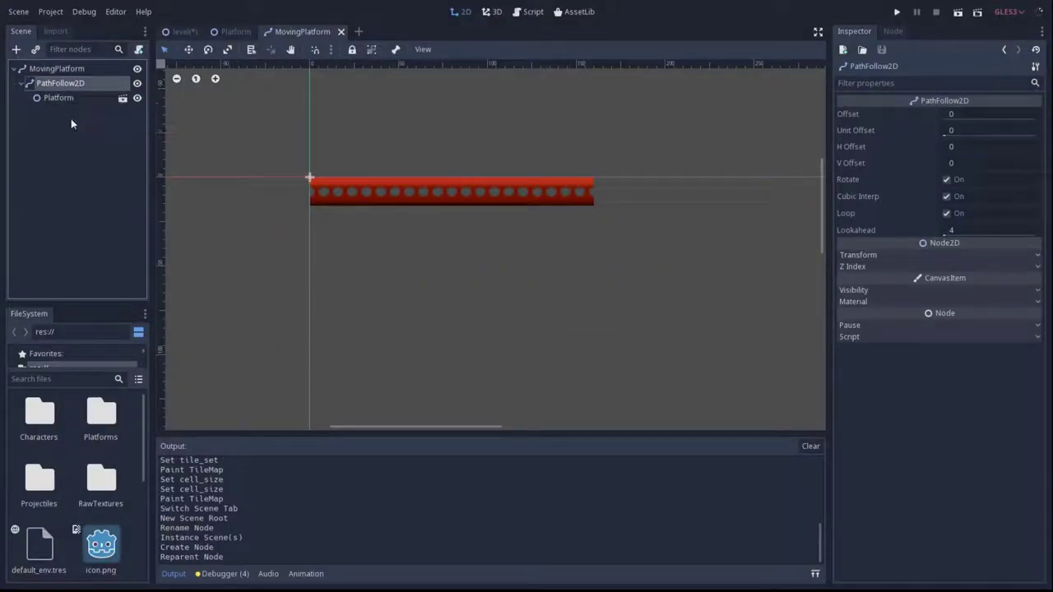
pyautogui.doubleClick(42, 84)
pyautogui.press('Home')
pyautogui.write('MovingPlatform')
pyautogui.press('Return')
pyautogui.hotkey('ctrl', 's')
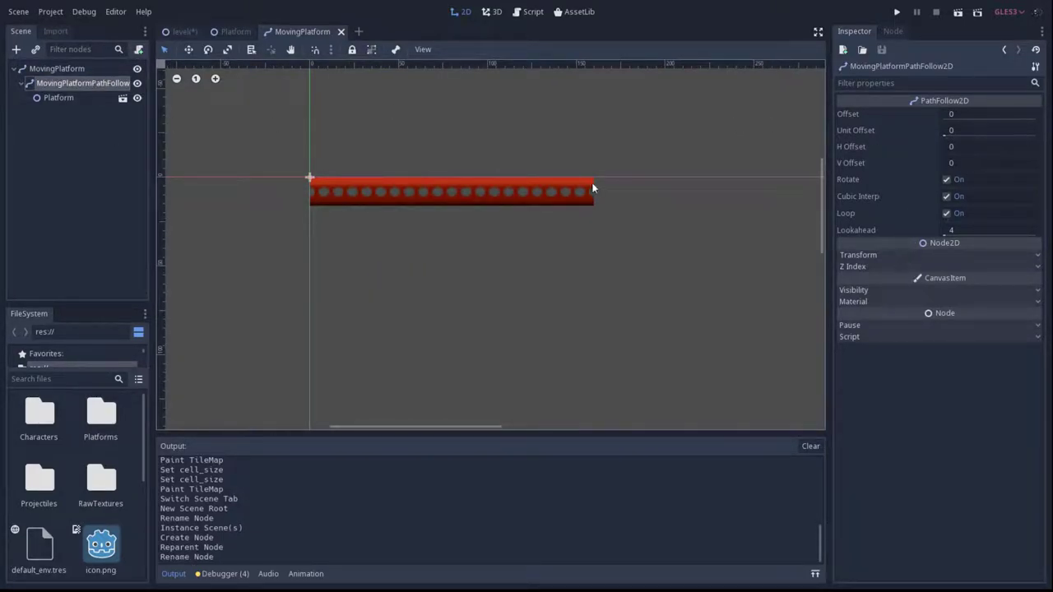
# Step: In the Platform scene, review the TileMap's collision and tile set, then tick Use Kinematic
pyautogui.click(233, 31)
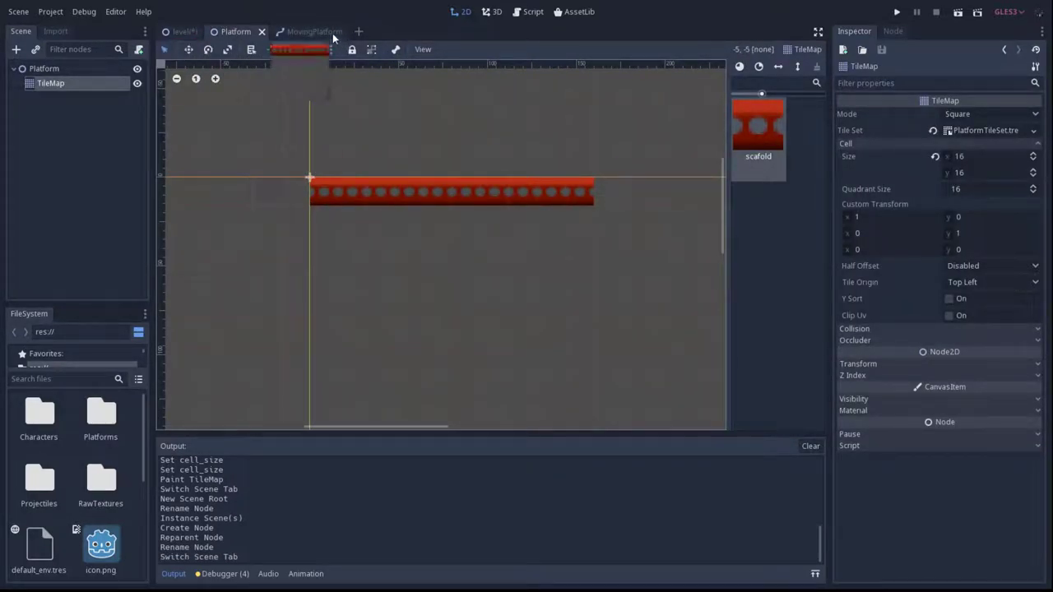
pyautogui.click(856, 329)
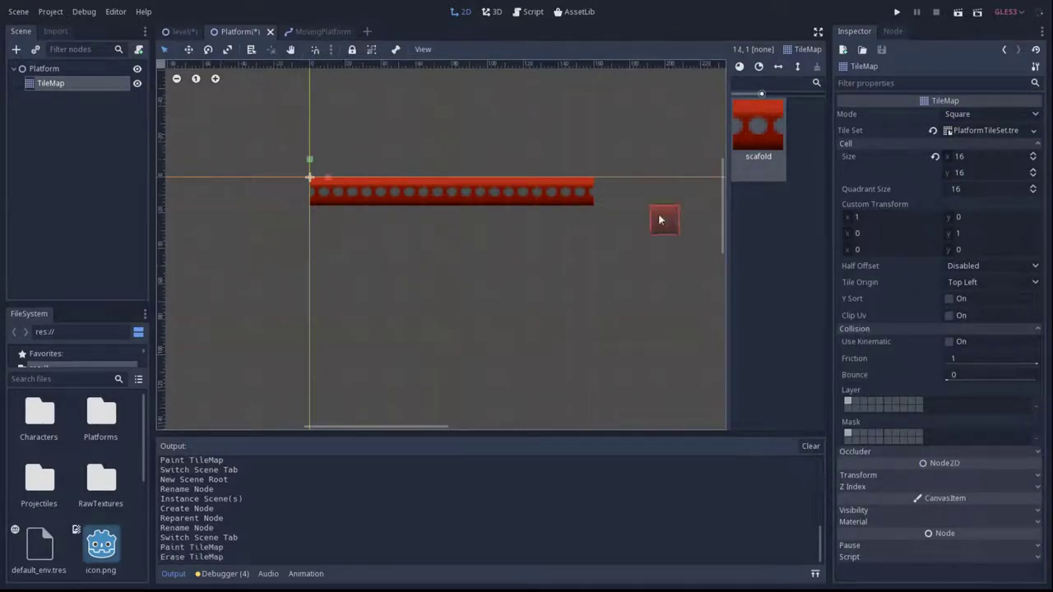
pyautogui.click(1034, 131)
pyautogui.click(998, 191)
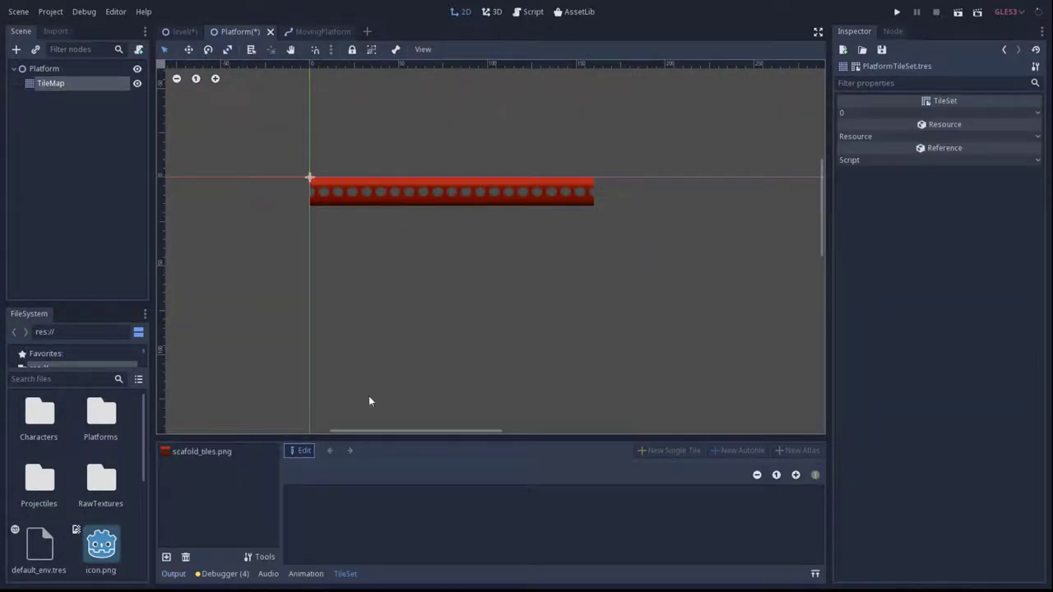
pyautogui.click(978, 112)
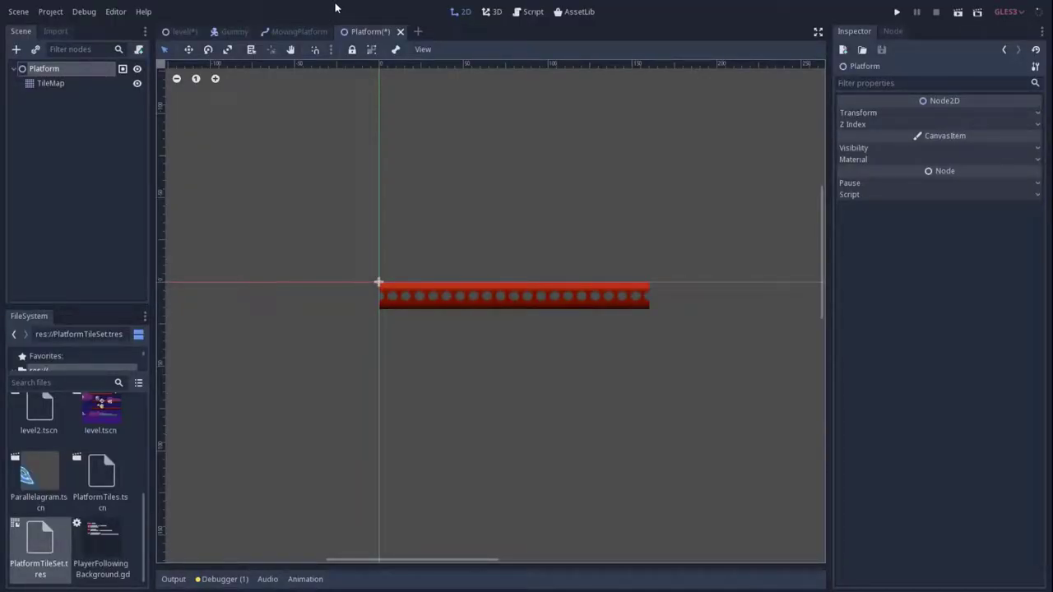
pyautogui.click(51, 83)
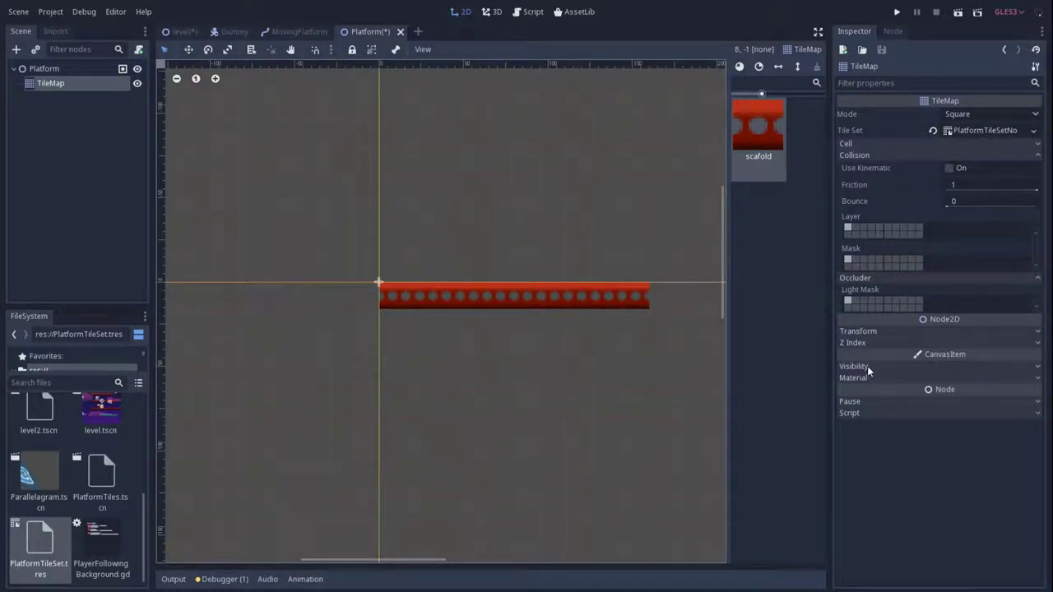
pyautogui.click(949, 169)
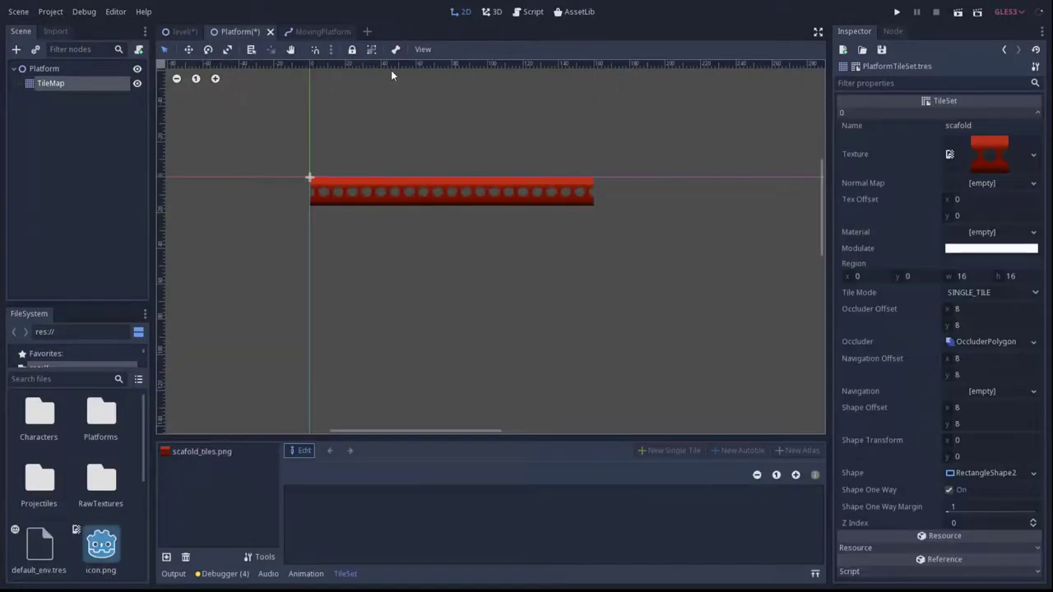
# Step: Attach a new MovingPlatformPathFollow2D.gd script to the path-follow node and select its template code
pyautogui.click(318, 33)
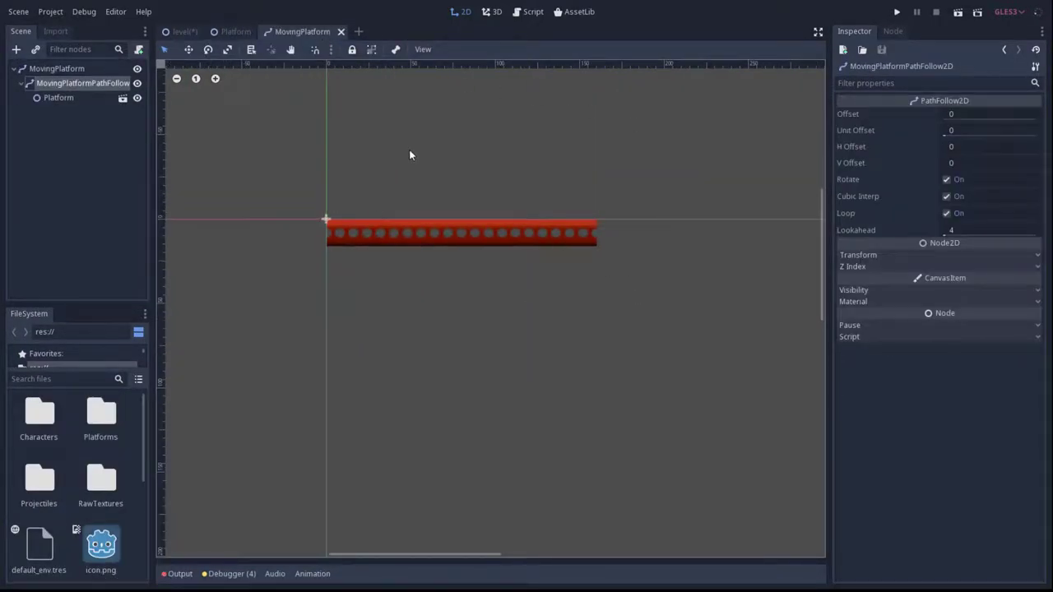
pyautogui.click(86, 70)
pyautogui.click(1001, 236)
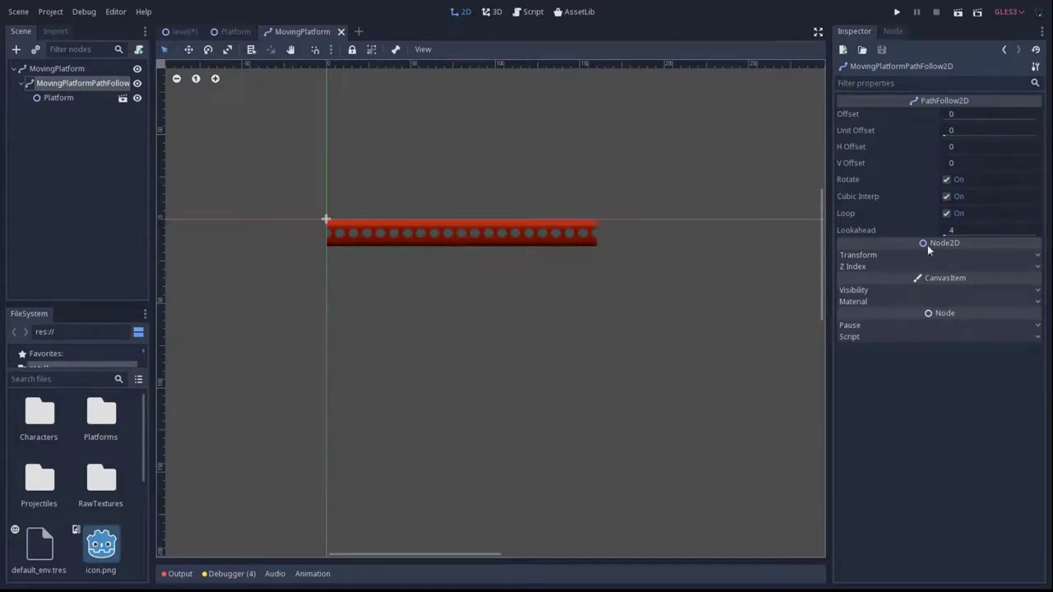
pyautogui.click(938, 337)
pyautogui.click(971, 351)
pyautogui.click(1002, 369)
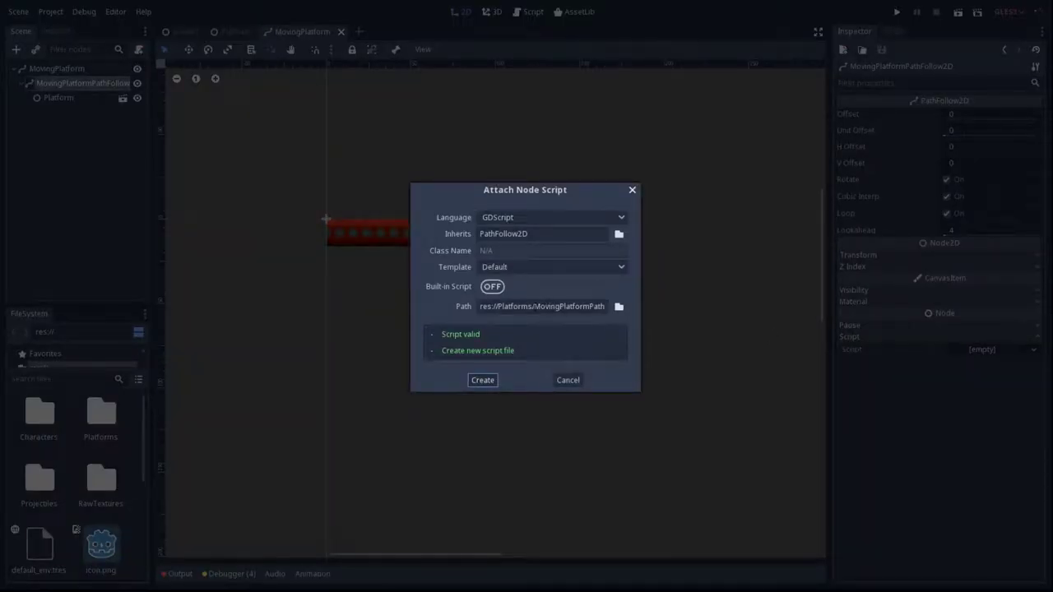
pyautogui.click(562, 308)
pyautogui.press('Return')
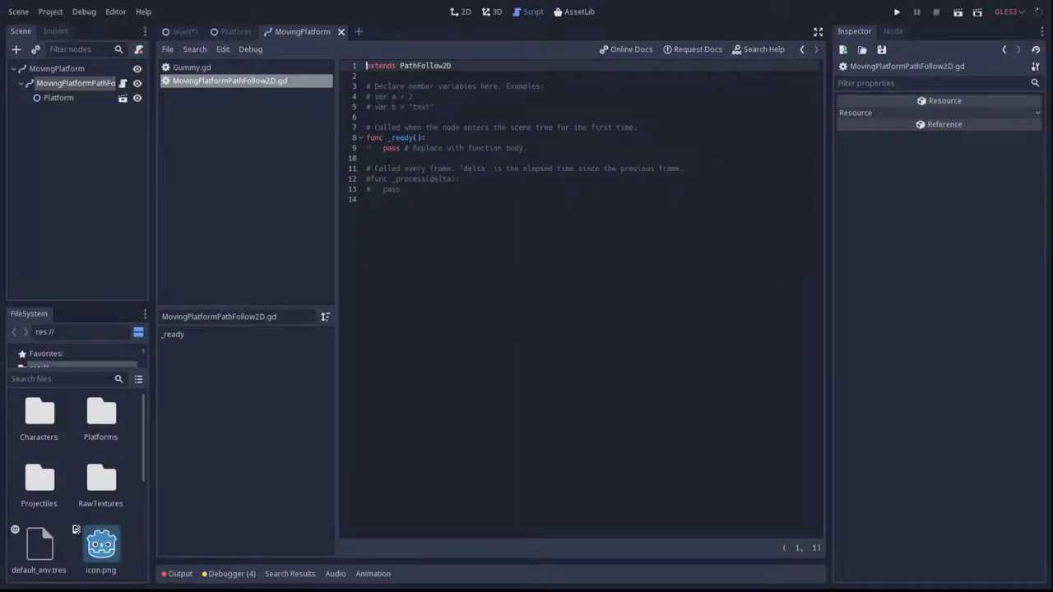
pyautogui.moveTo(367, 86); pyautogui.dragTo(666, 193)
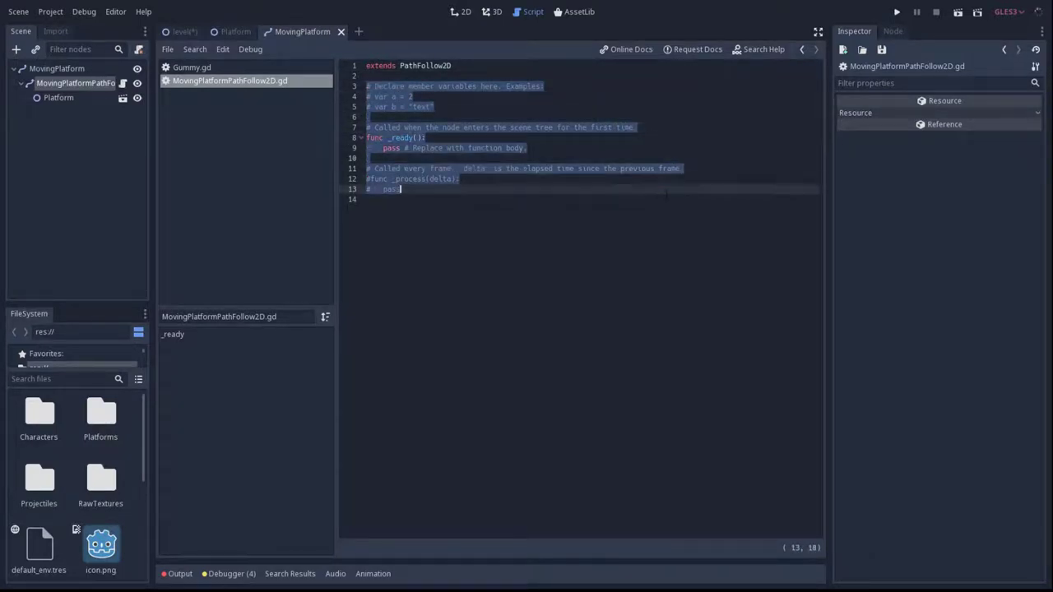
# Step: Replace the template with a func _physics_process(delta) stub containing pass, and save
pyautogui.press('Delete')
pyautogui.write('_phy')
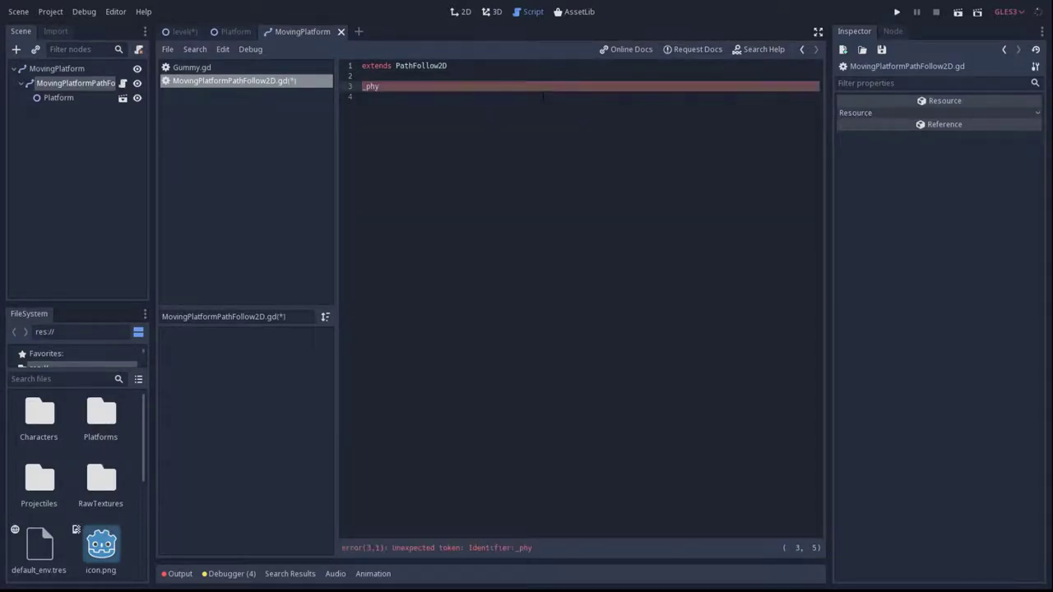
pyautogui.press('BackSpace')
pyautogui.press('BackSpace')
pyautogui.press('BackSpace')
pyautogui.write('func _phy')
pyautogui.press('Return')
pyautogui.press('Return')
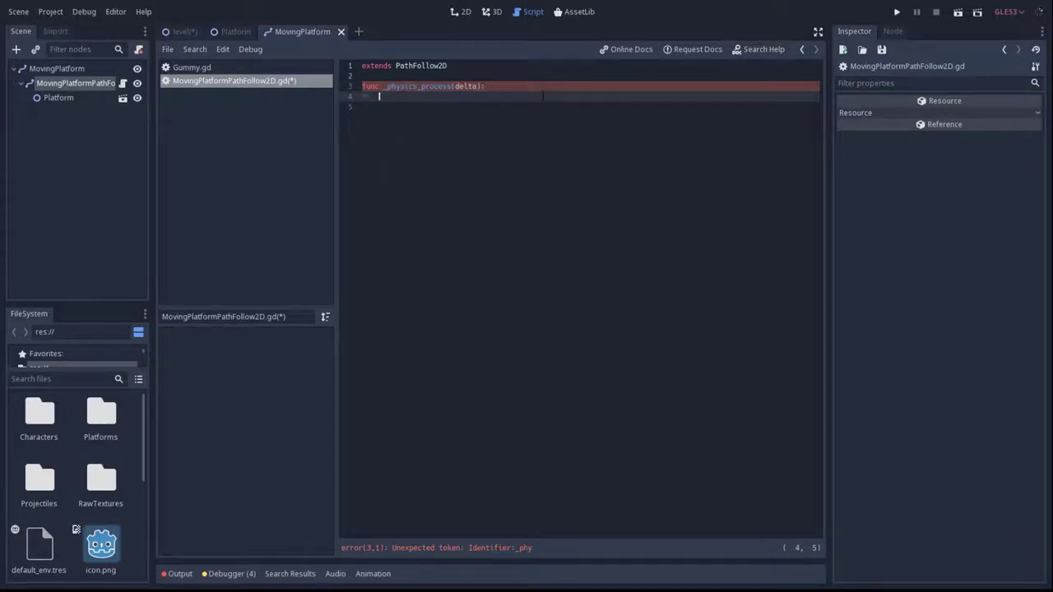
pyautogui.write('pass')
pyautogui.hotkey('ctrl', 's')
pyautogui.press('Return')
pyautogui.press('Return')
pyautogui.write('func moveOnPath(delta')
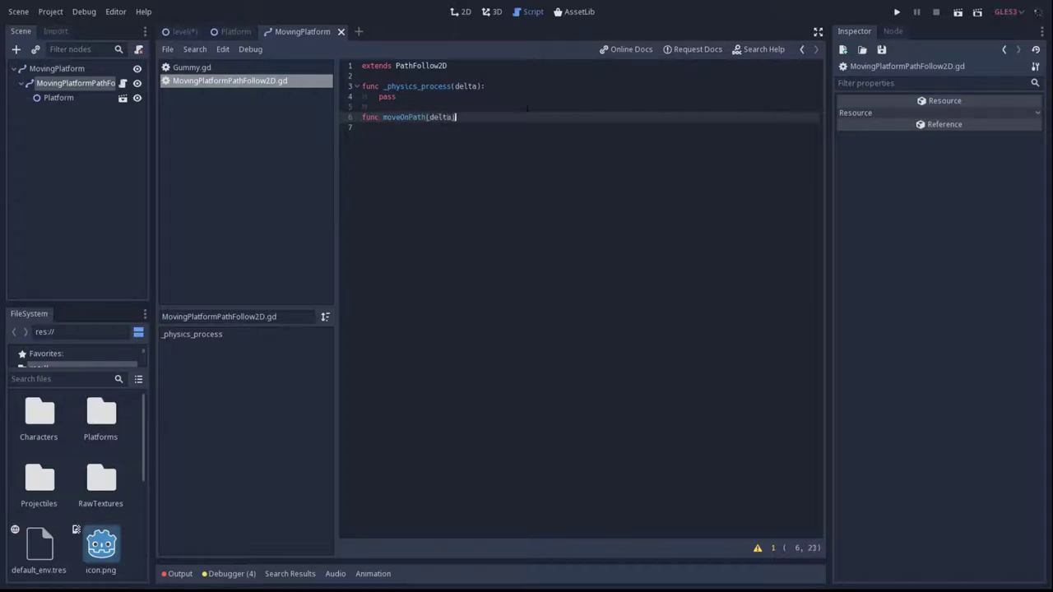
# Step: Write the body of the moveOnPath(delta) function with a new indented line
pyautogui.write(':')
pyautogui.press('Return')
pyautogui.write('pass')
pyautogui.press('BackSpace')
pyautogui.press('Return')
pyautogui.write('get_unit_off')
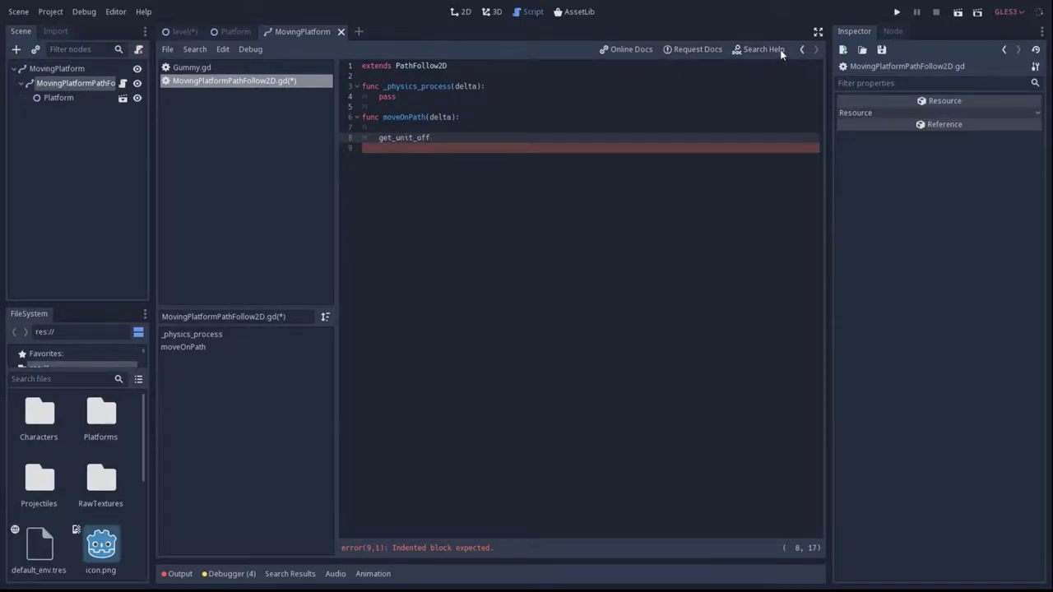
# Step: Look up the PathFollow2D docs, then start an if unit_offset check in moveOnPath
pyautogui.click(778, 51)
pyautogui.write('get_unit')
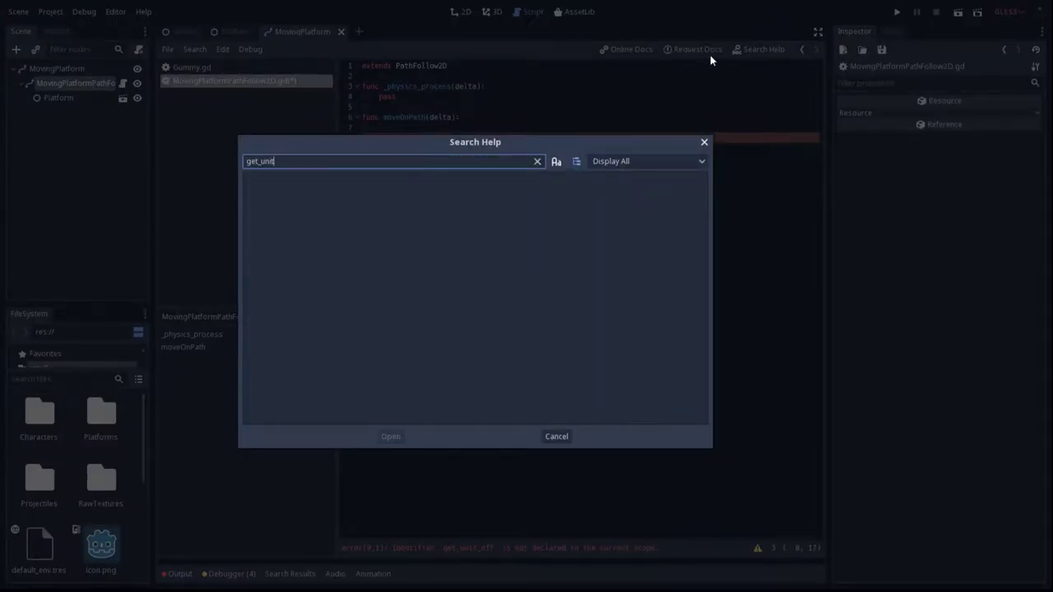
pyautogui.press('BackSpace')
pyautogui.press('BackSpace')
pyautogui.press('BackSpace')
pyautogui.write('pathFoll')
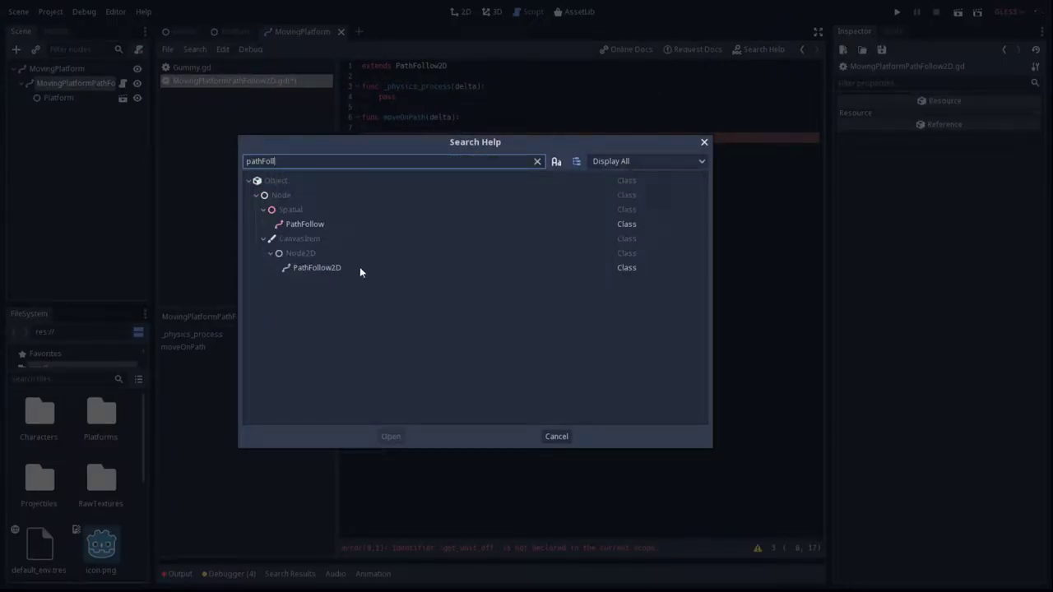
pyautogui.doubleClick(355, 271)
pyautogui.click(802, 50)
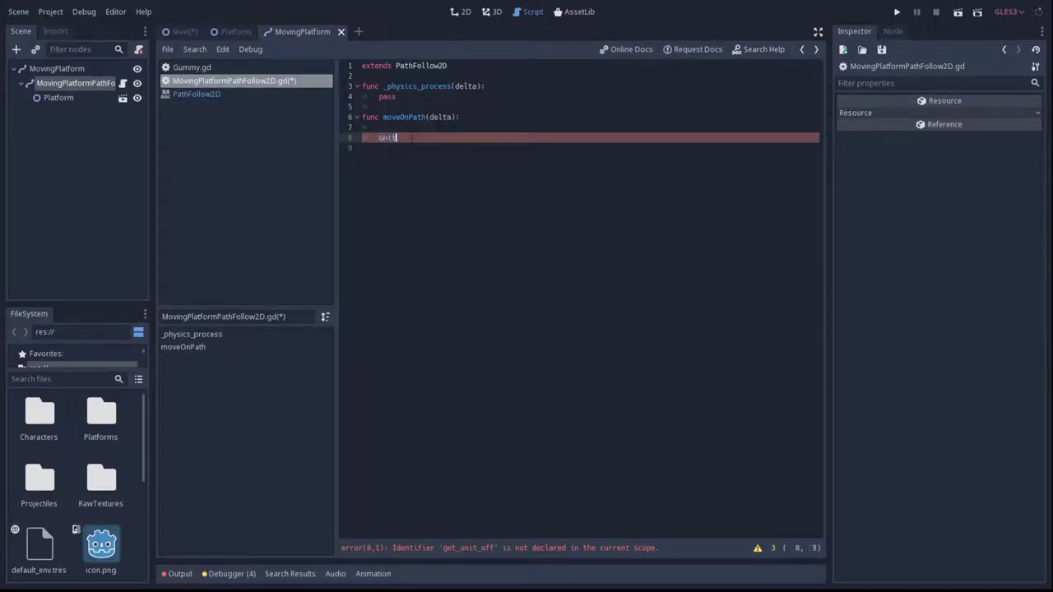
pyautogui.write('_offset >=')
pyautogui.press('Home')
pyautogui.write('if')
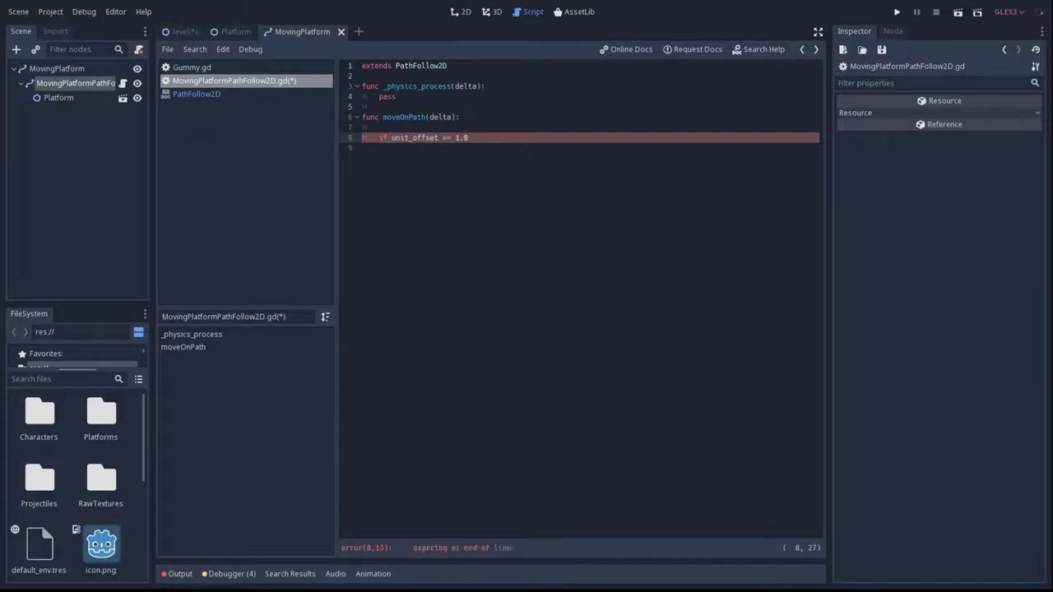
# Step: Add var pathDirection = 1 below the extends line, save, and open a new line
pyautogui.click(473, 61)
pyautogui.press('Return')
pyautogui.press('Return')
pyautogui.write('var pathDirection = 1')
pyautogui.hotkey('ctrl', 's')
pyautogui.press('Up')
pyautogui.press('Return')
# Step: Declare a Direction enum with FORWARD and REVERSE values and save the script
pyautogui.write('cons')
pyautogui.press('BackSpace')
pyautogui.press('BackSpace')
pyautogui.press('BackSpace')
pyautogui.write('enum')
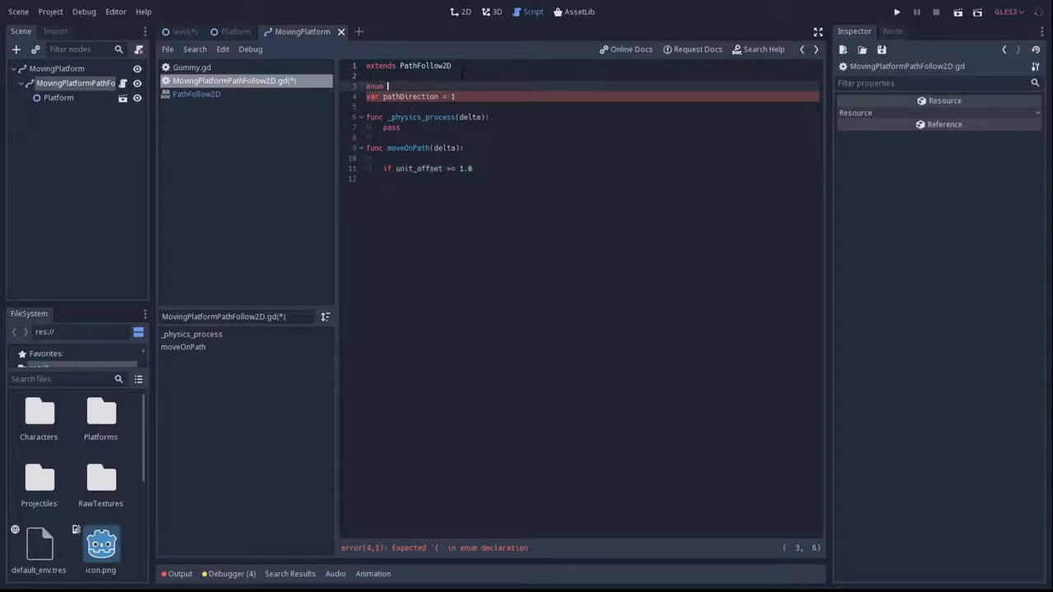
pyautogui.press('Return')
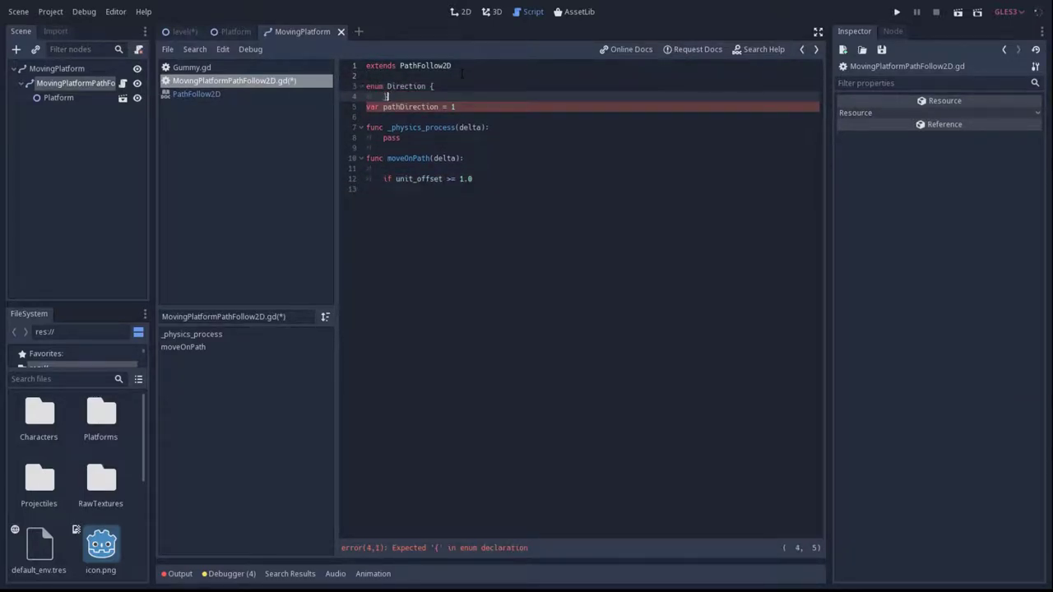
pyautogui.press('Return')
pyautogui.press('Up')
pyautogui.write(', REVERSE')
pyautogui.hotkey('ctrl', 's')
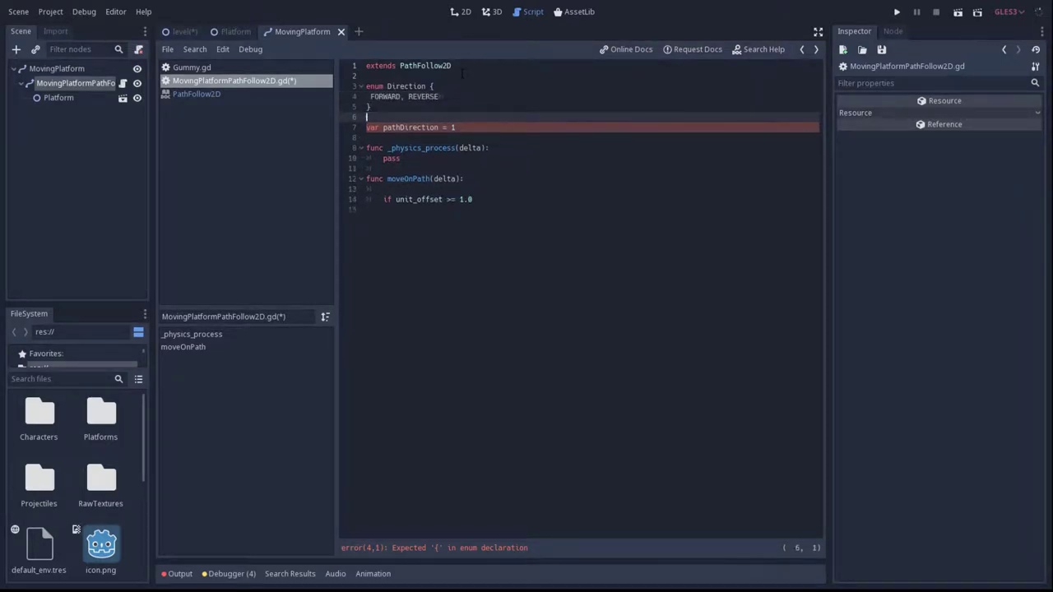
# Step: Initialize pathDirection to FORWARD and flip it to REVERSE in the unit_offset end check
pyautogui.click(503, 200)
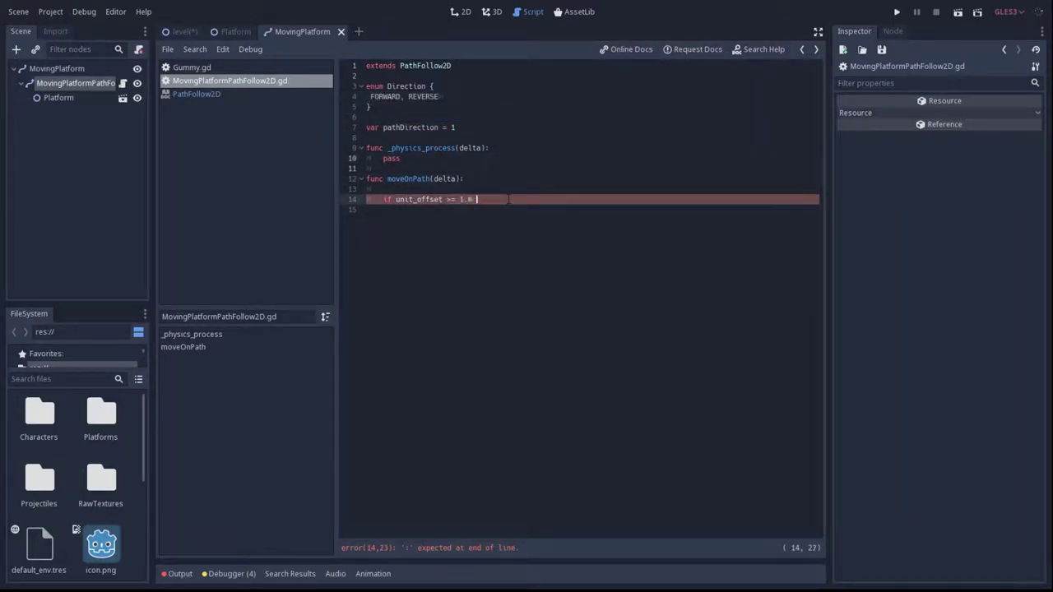
pyautogui.write('path')
pyautogui.press('Return')
pyautogui.doubleClick(452, 128)
pyautogui.write('FOR')
pyautogui.press('Return')
pyautogui.press('Down')
pyautogui.press('Down')
pyautogui.press('Down')
pyautogui.press('End')
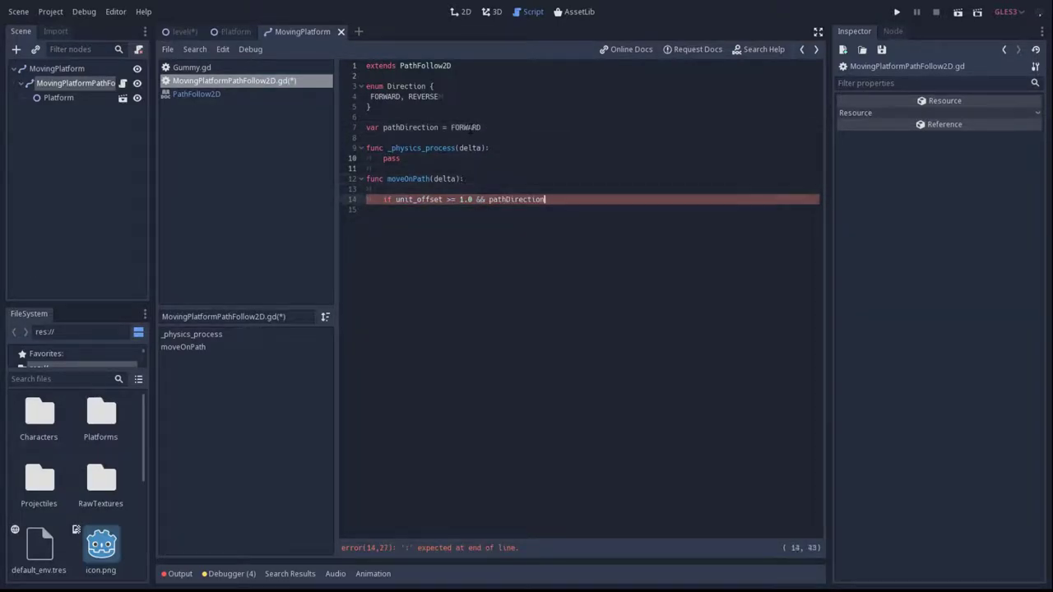
pyautogui.write(' == FORWARD')
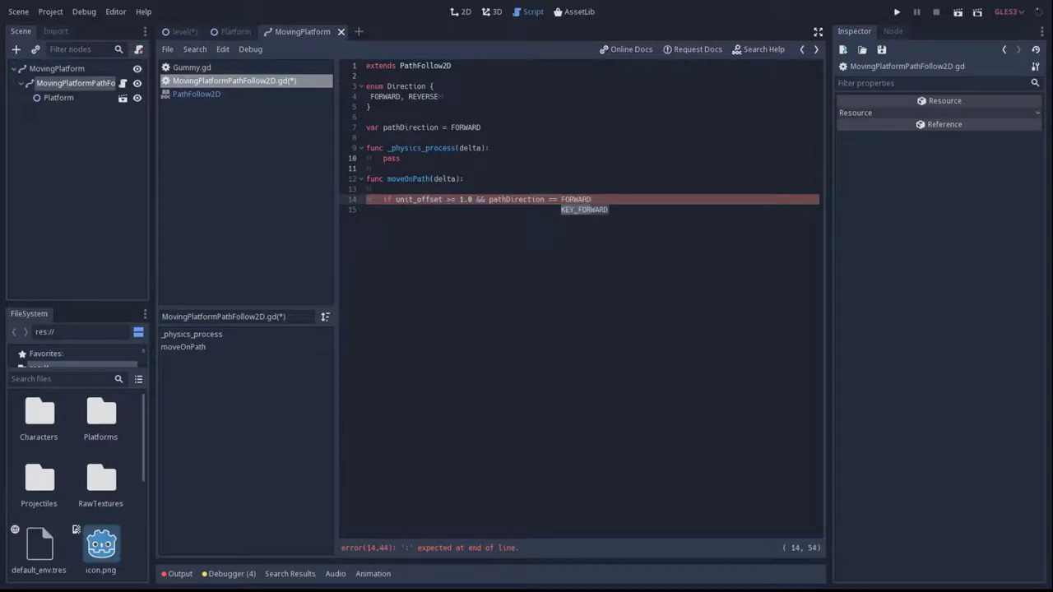
pyautogui.press('Escape')
pyautogui.write(':')
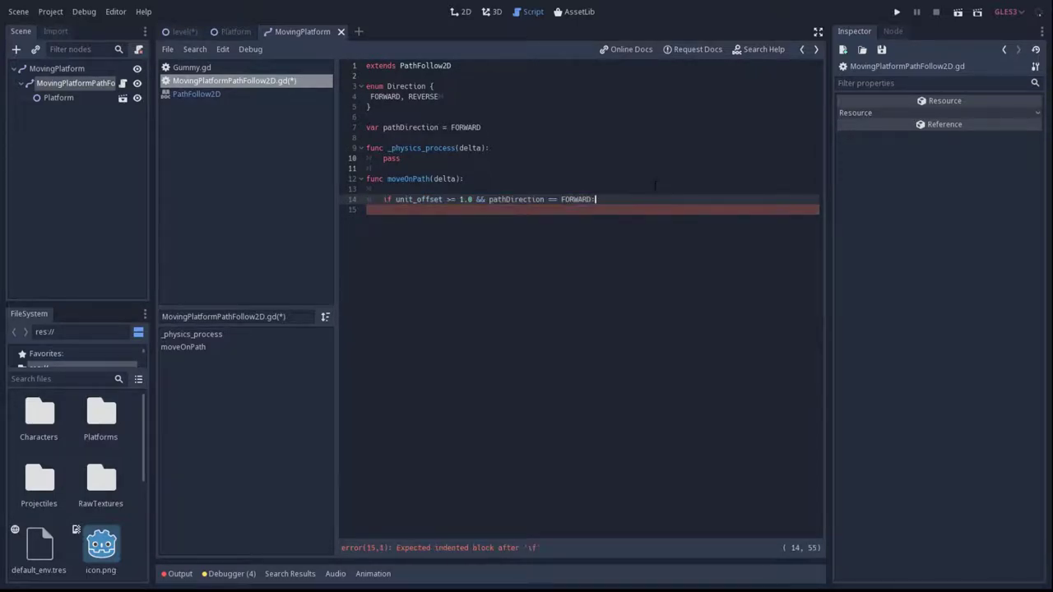
pyautogui.press('Return')
pyautogui.write('pathDirection = REVENSE')
pyautogui.press('Return')
pyautogui.press('Return')
# Step: Add an elif for unit_offset <= 0.0 while REVERSE that sets pathDirection back to FORWARD
pyautogui.press('BackSpace')
pyautogui.write('elif')
pyautogui.press('BackSpace')
pyautogui.press('BackSpace')
pyautogui.write('unit_offset <= 0.0 && ')
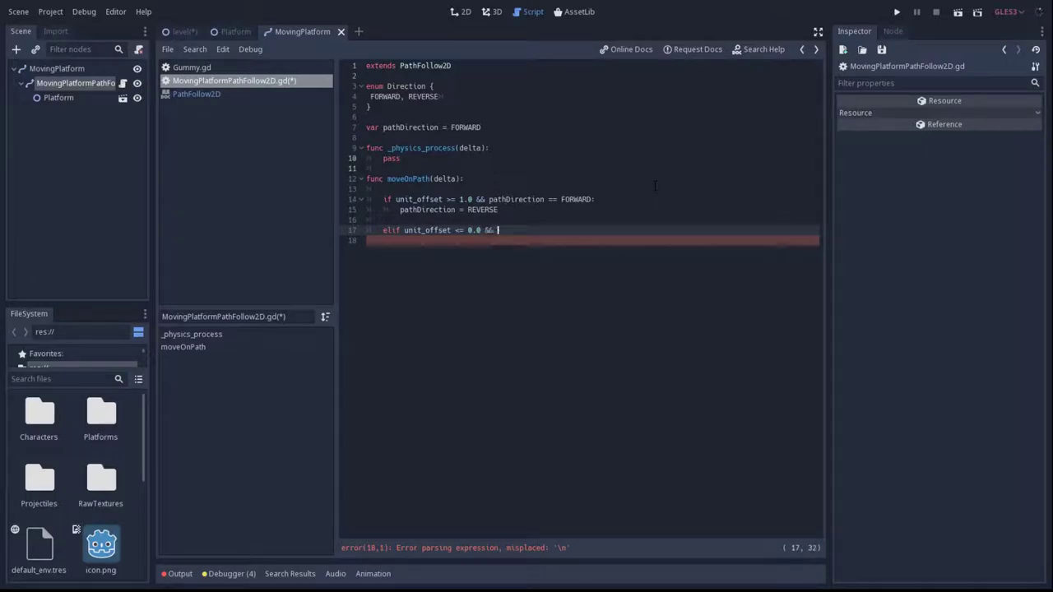
pyautogui.write('pathDirection == REVERSE')
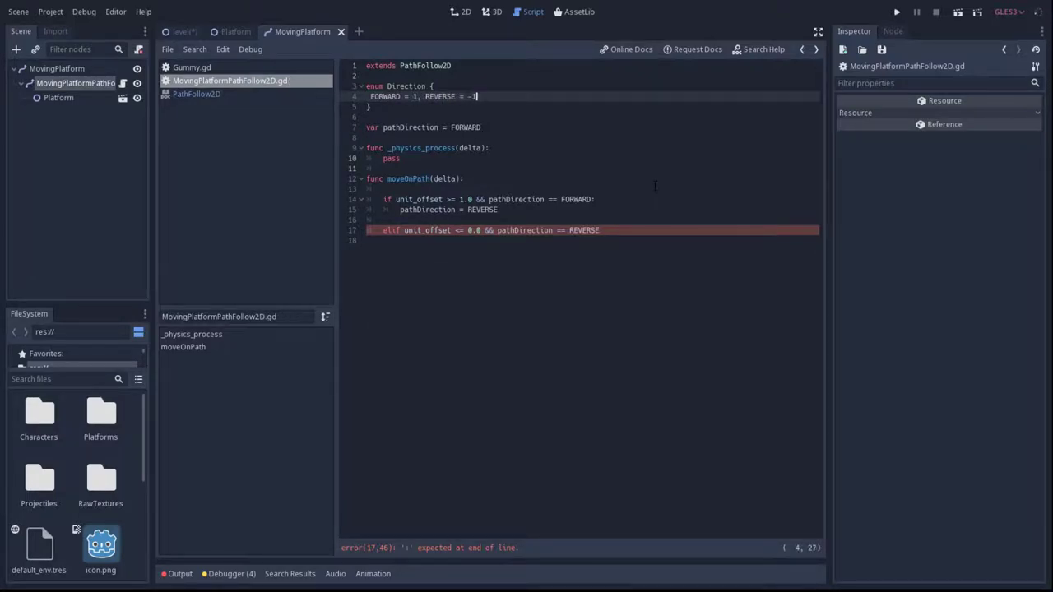
pyautogui.click(630, 230)
pyautogui.write(':')
pyautogui.press('Return')
pyautogui.write('path')
pyautogui.press('Return')
pyautogui.write('= FOR')
pyautogui.press('Return')
pyautogui.press('Return')
pyautogui.press('Return')
pyautogui.press('BackSpace')
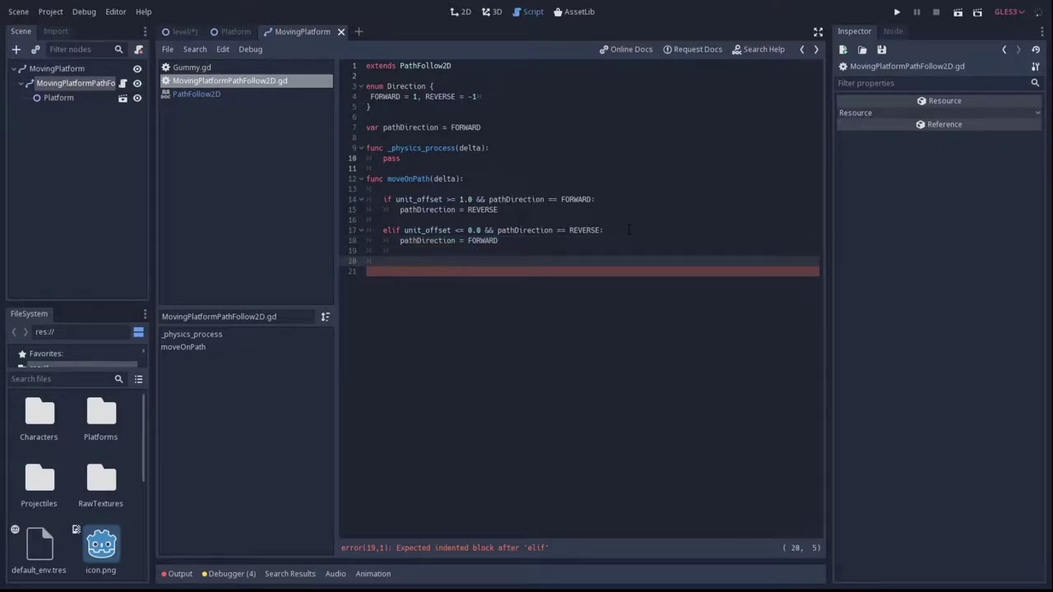
pyautogui.write('var speed = lerp')
# Step: Start a prevSpeed variable computed from cuveSpeed times pathDirection above the if
pyautogui.press('Return')
pyautogui.press('Up')
pyautogui.press('Up')
pyautogui.press('Up')
pyautogui.press('Return')
pyautogui.press('Return')
pyautogui.press('Up')
pyautogui.write('prev')
pyautogui.press('BackSpace')
pyautogui.press('BackSpace')
pyautogui.press('BackSpace')
pyautogui.write('var prevSpeed = cuveSpeed * path')
# Step: Declare an exported curveSpeed of 40 near the top of the script
pyautogui.press('Return')
pyautogui.press('Up')
pyautogui.press('Up')
pyautogui.press('Up')
pyautogui.press('Up')
pyautogui.press('Up')
pyautogui.press('Up')
pyautogui.press('Return')
pyautogui.hotkey('ctrl', 's')
pyautogui.press('BackSpace')
pyautogui.press('BackSpace')
pyautogui.press('BackSpace')
pyautogui.press('Up')
pyautogui.press('Up')
pyautogui.press('Up')
pyautogui.press('Return')
pyautogui.write('export')
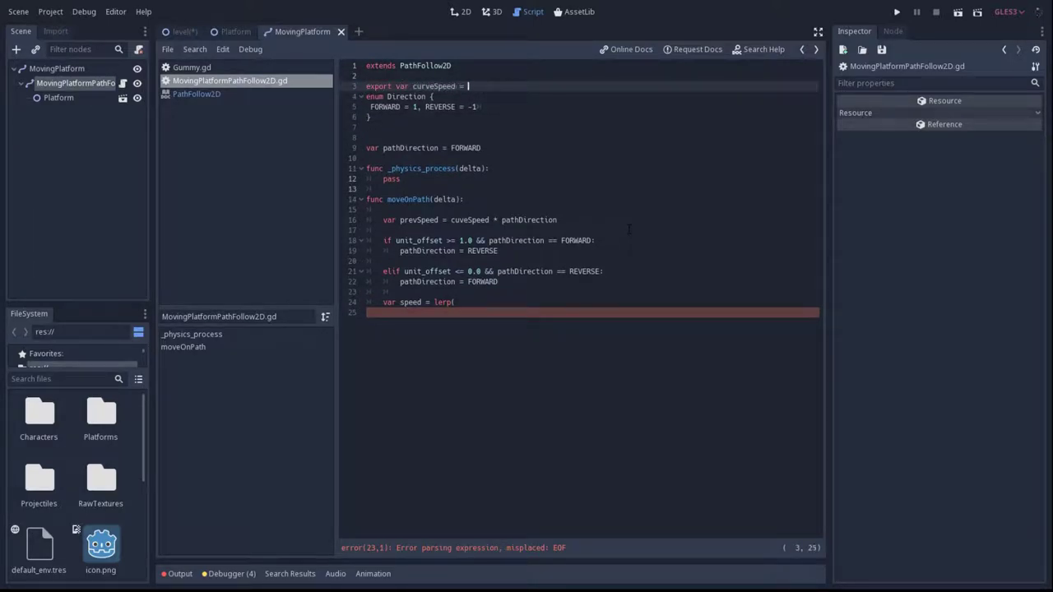
pyautogui.write('40')
pyautogui.press('Return')
pyautogui.press('Down')
pyautogui.press('Down')
pyautogui.press('Down')
pyautogui.press('Up')
pyautogui.press('Up')
pyautogui.press('Up')
pyautogui.press('Down')
pyautogui.press('Down')
pyautogui.press('Down')
pyautogui.press('Up')
pyautogui.press('Up')
pyautogui.press('Up')
pyautogui.press('Down')
pyautogui.press('Down')
pyautogui.press('Down')
pyautogui.press('BackSpace')
# Step: Complete the lerp speed line with curveSpeed * pathDirection, begin the offset update, and save
pyautogui.click(627, 302)
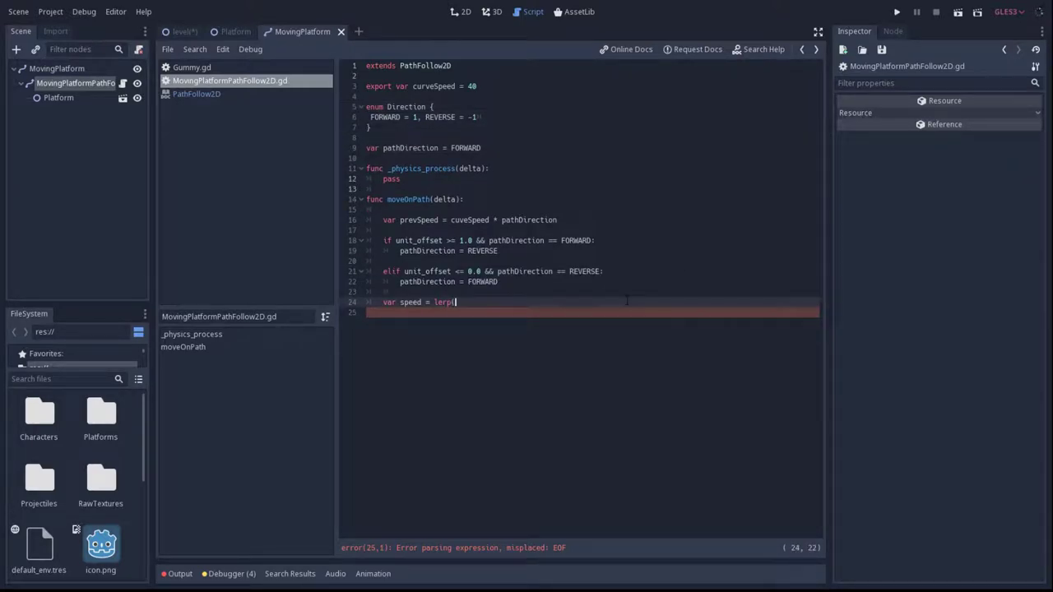
pyautogui.write('curv')
pyautogui.press('Return')
pyautogui.write('* pathD')
pyautogui.press('Return')
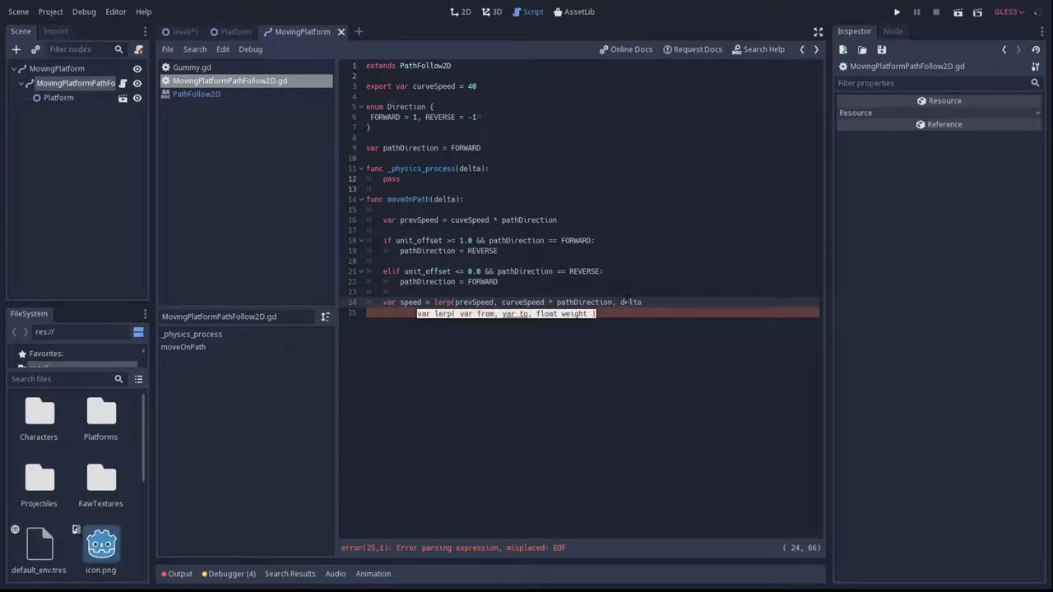
pyautogui.press('BackSpace')
pyautogui.write('/')
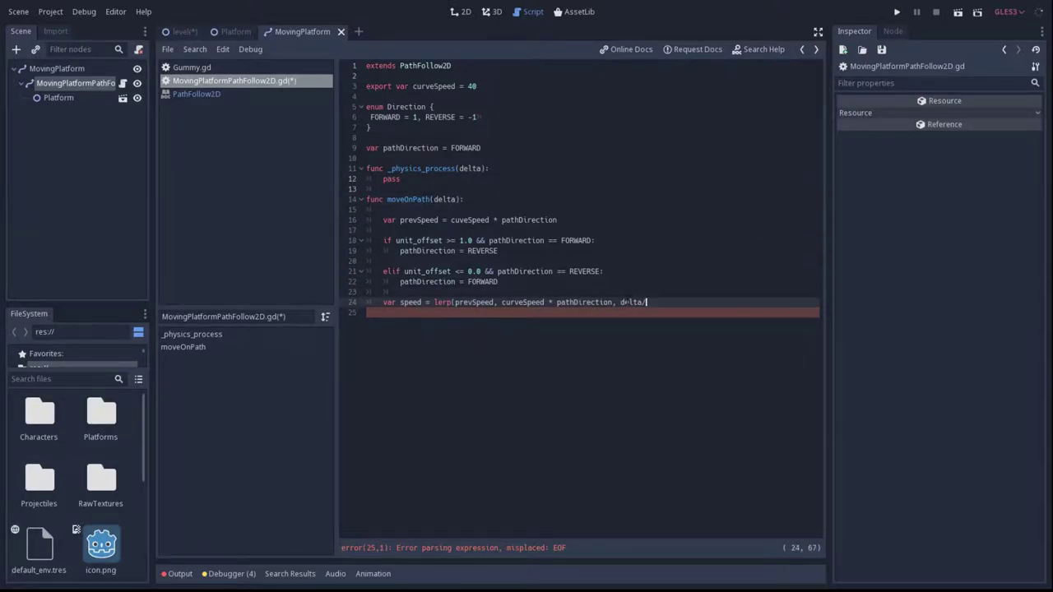
pyautogui.write(')')
pyautogui.press('Return')
pyautogui.press('Return')
pyautogui.write('pa')
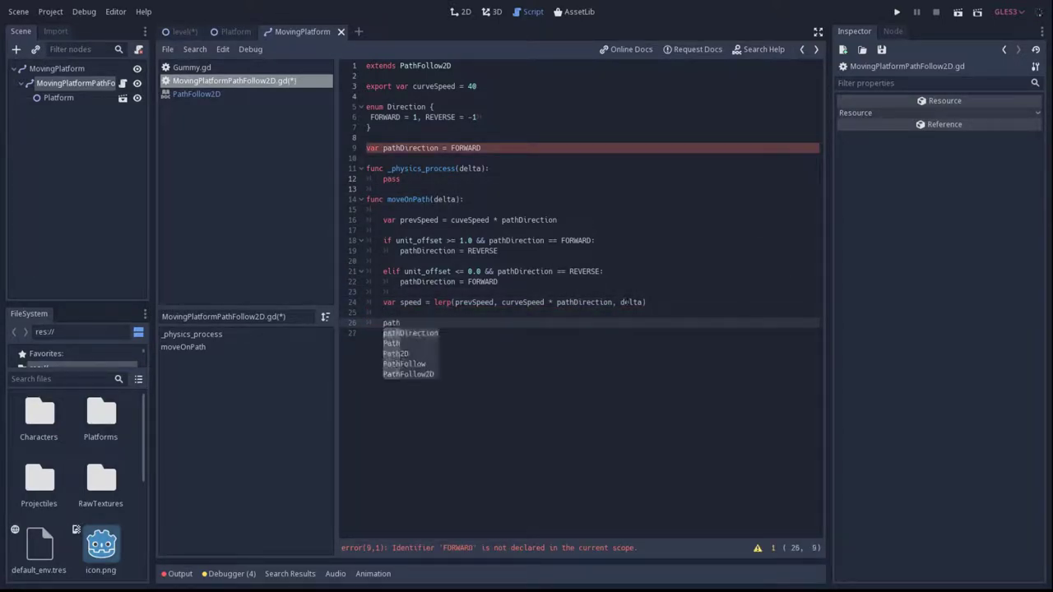
pyautogui.write('th')
pyautogui.press('Escape')
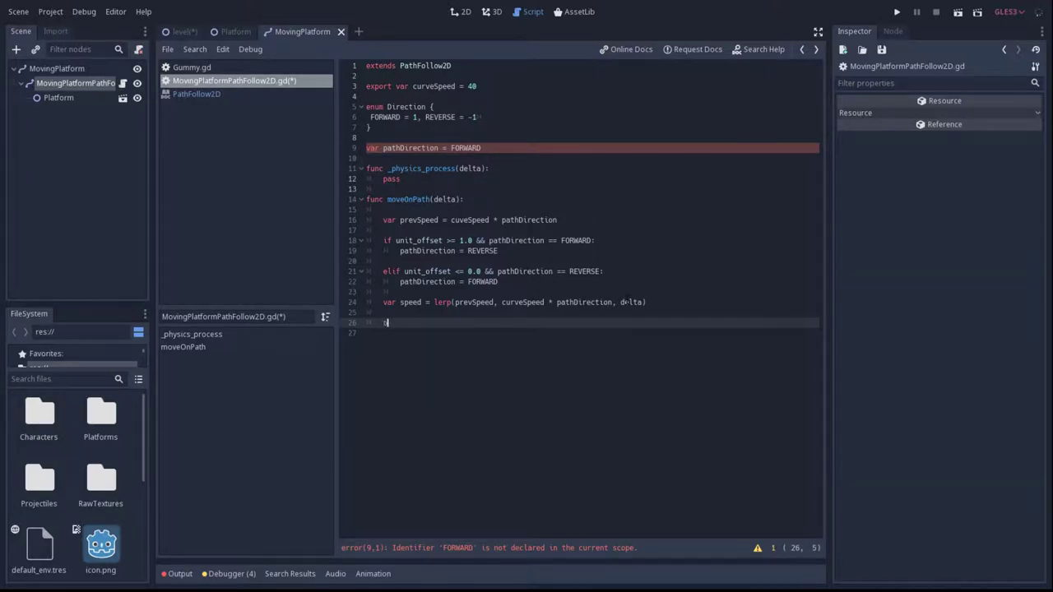
pyautogui.write('offset = offset + speed * delta')
pyautogui.hotkey('ctrl', 's')
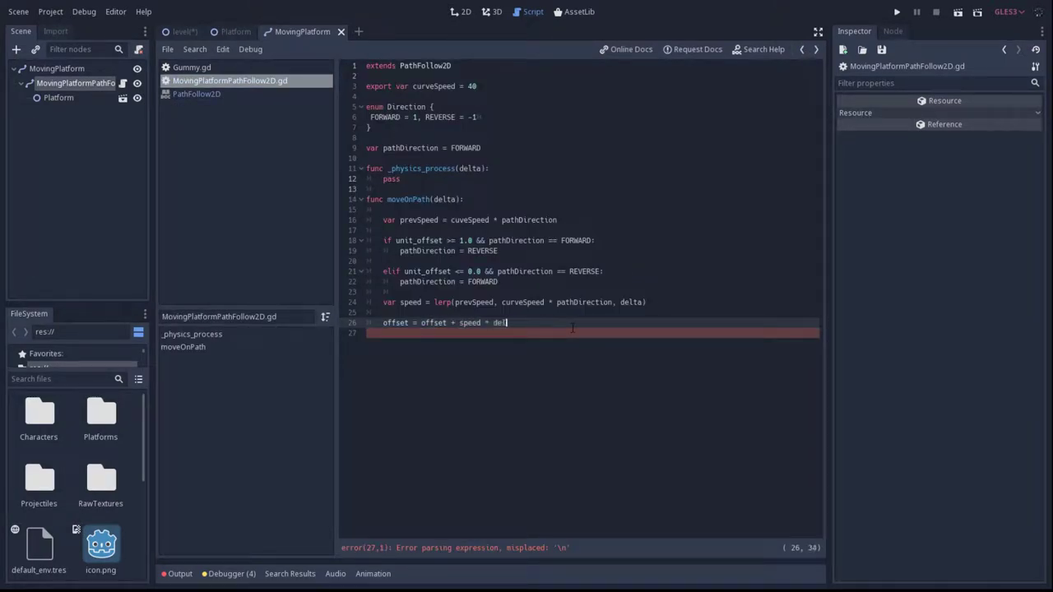
# Step: Prefix the FORWARD/REVERSE uses with Direction. and locate the cuveSpeed typo
pyautogui.click(610, 281)
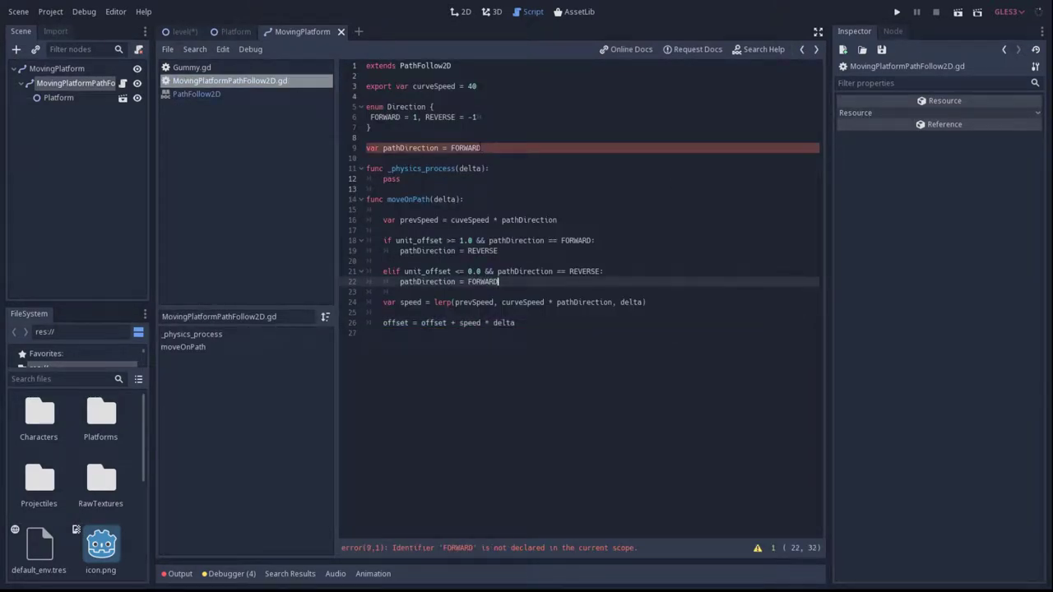
pyautogui.click(451, 148)
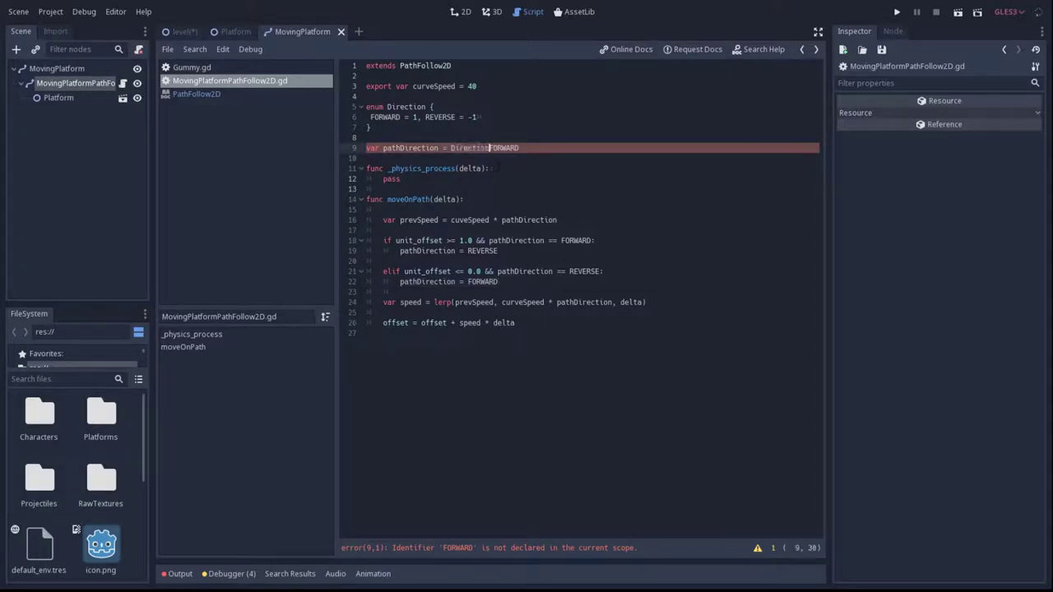
pyautogui.click(451, 148)
pyautogui.write('Direction.')
pyautogui.write('Direction.')
pyautogui.hotkey('ctrl', 'v')
pyautogui.hotkey('ctrl', 'v')
pyautogui.press('Up')
pyautogui.press('Up')
pyautogui.press('Up')
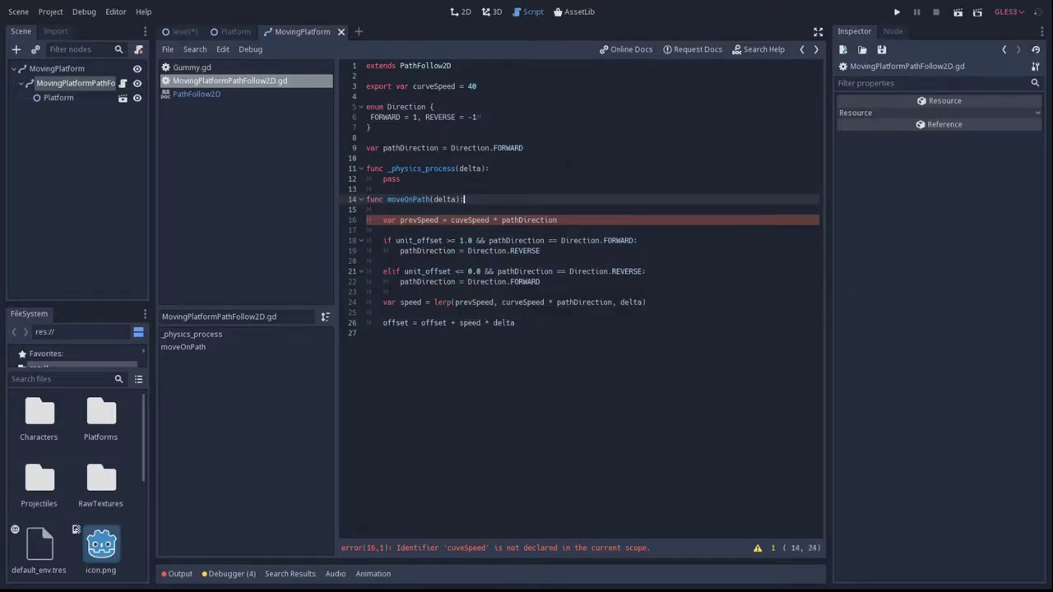
pyautogui.press('Up')
pyautogui.press('Up')
pyautogui.press('Up')
pyautogui.click(461, 219)
# Step: Correct the typo to curveSpeed and switch to the level scene's 2D view
pyautogui.write('r')
pyautogui.press('Escape')
pyautogui.click(628, 321)
pyautogui.hotkey('ctrl', 'Tab')
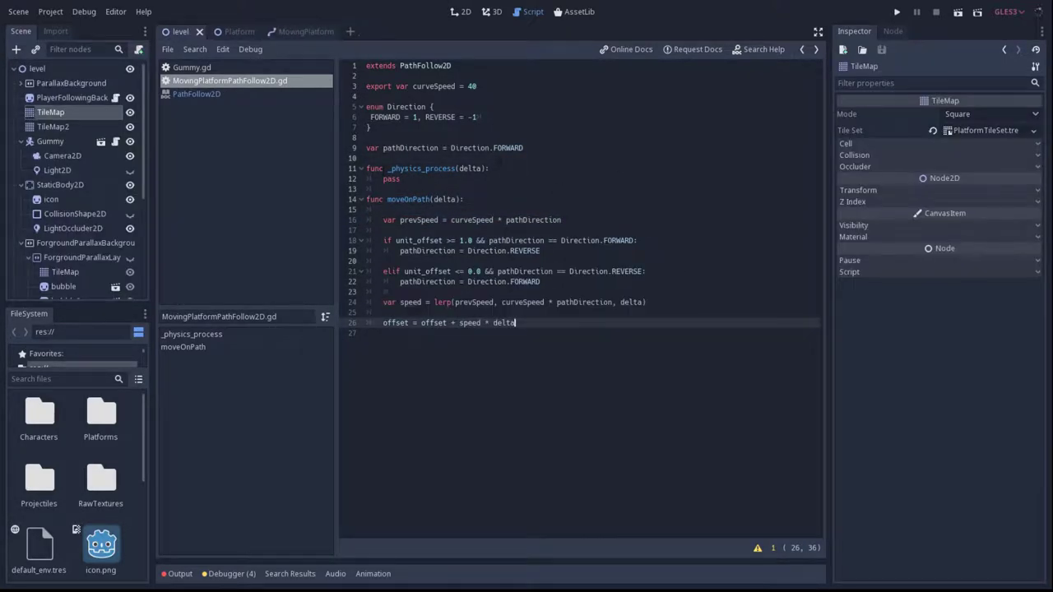
pyautogui.hotkey('ctrl', 'F1')
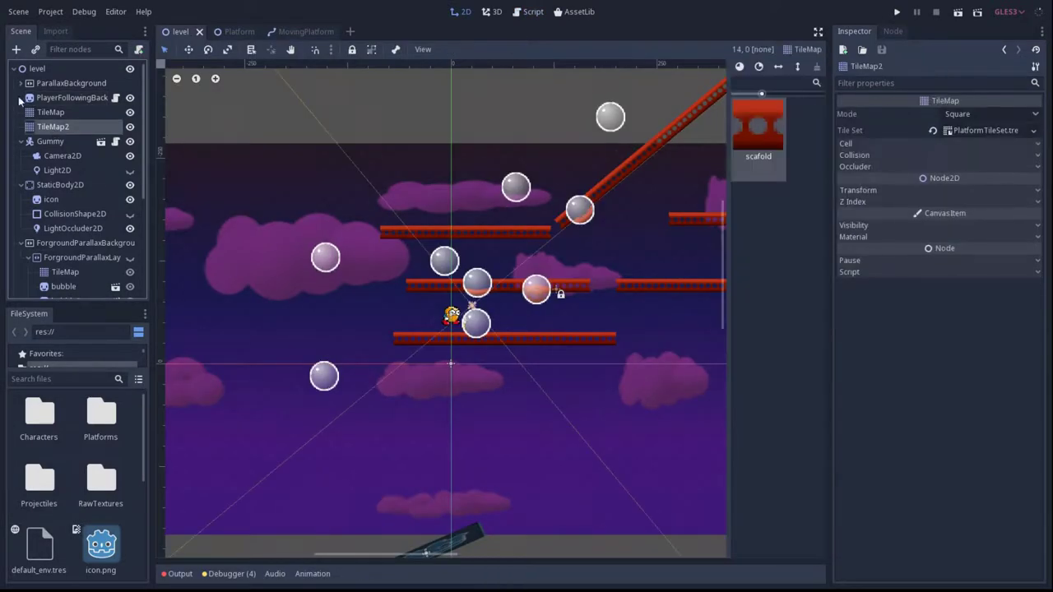
# Step: Add a Node2D under the level root and name it movingPlatforms
pyautogui.click(37, 68)
pyautogui.hotkey('ctrl', 'a')
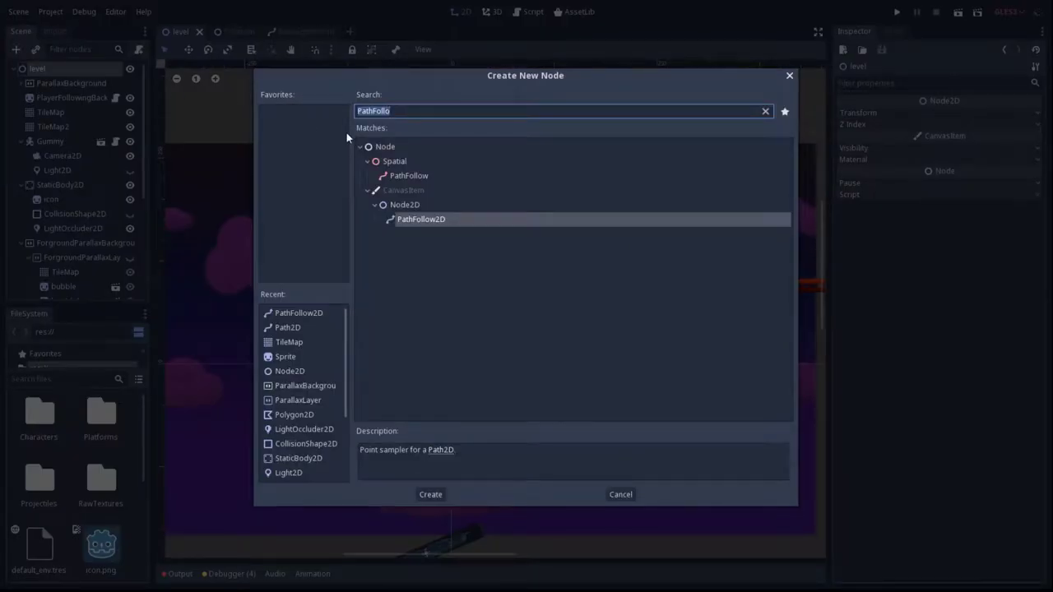
pyautogui.press('Up')
pyautogui.press('Return')
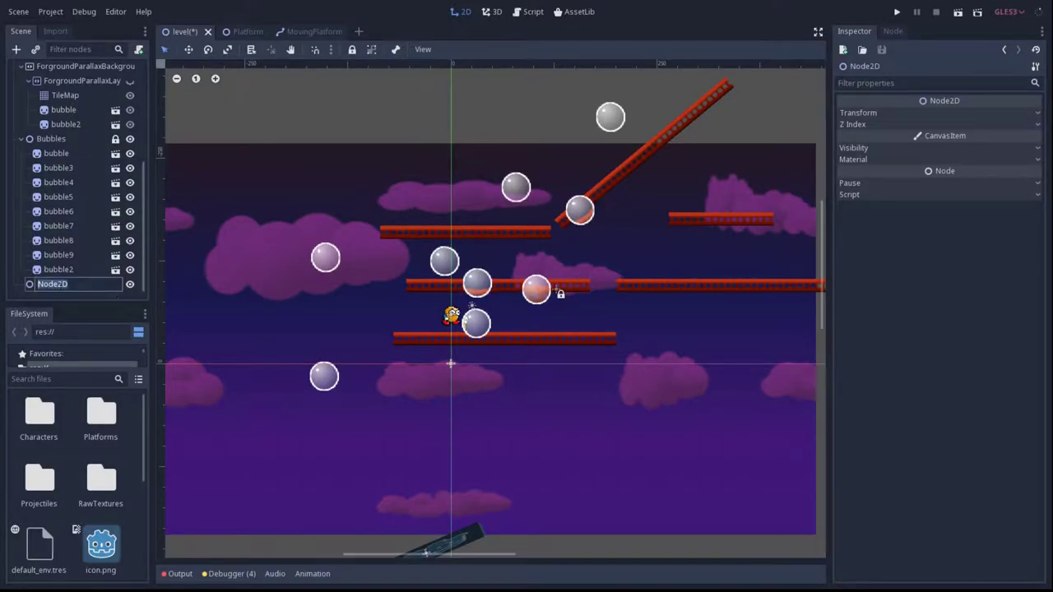
pyautogui.press('F2')
pyautogui.write('movingPlatforms')
pyautogui.press('Return')
pyautogui.scroll(-3, 420, 235)
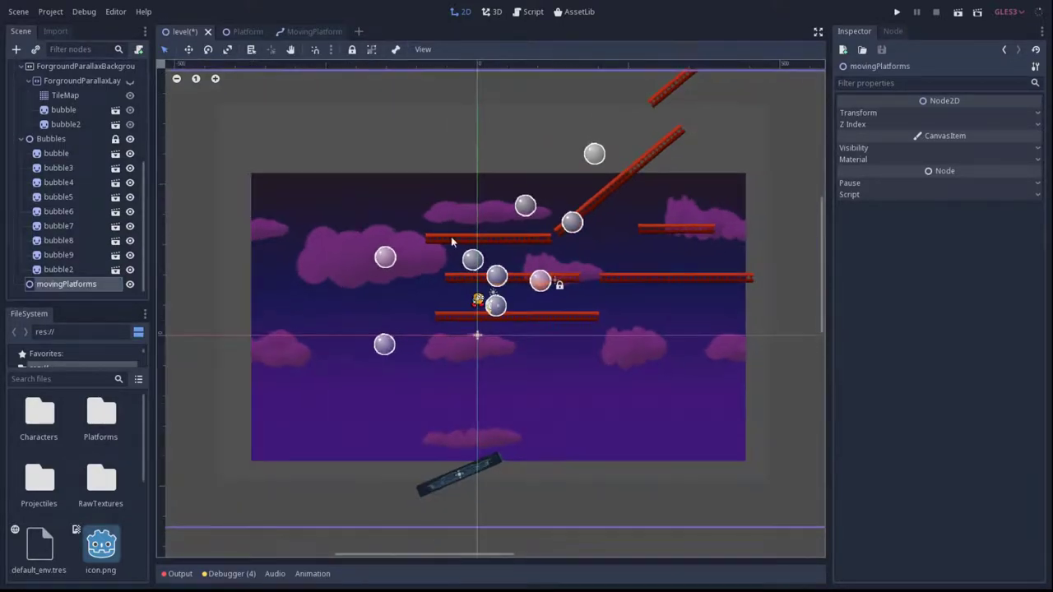
pyautogui.scroll(4, 327, 263)
# Step: Instance Platforms/MovingPlatform.tscn as a child of movingPlatforms
pyautogui.click(37, 49)
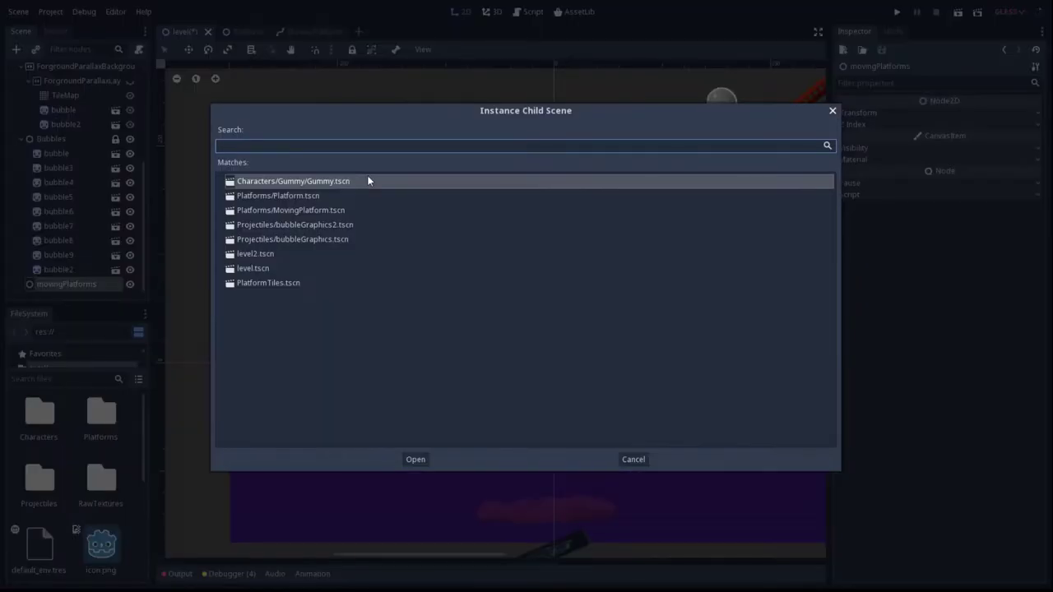
pyautogui.click(310, 210)
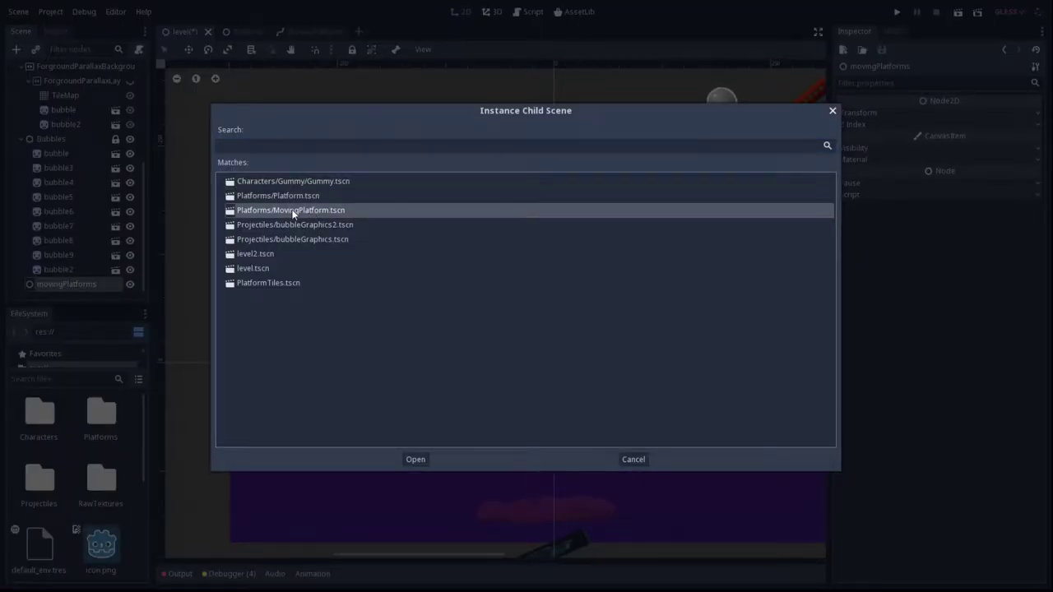
pyautogui.doubleClick(309, 209)
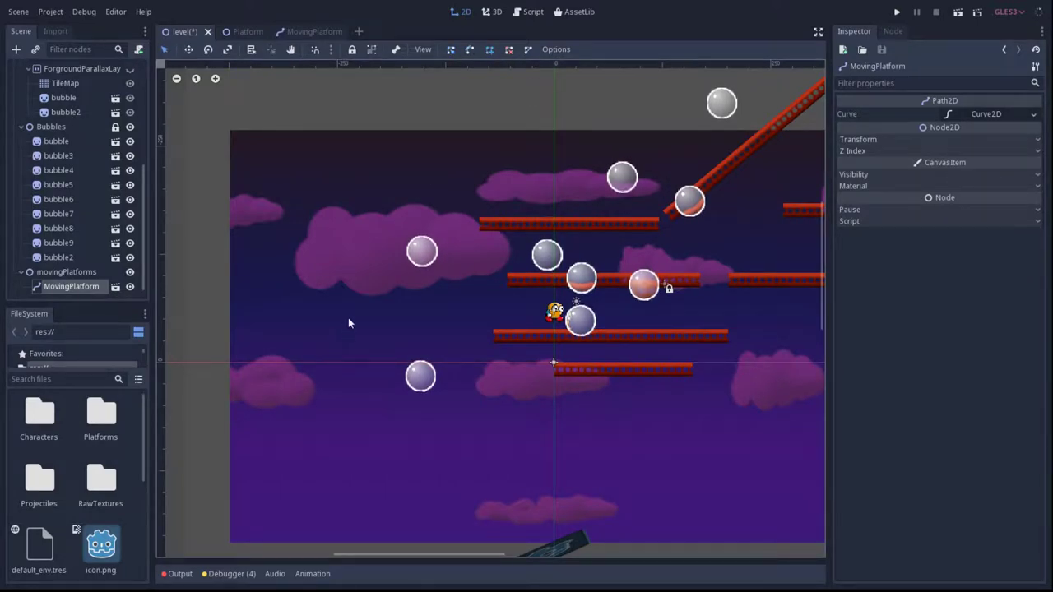
pyautogui.scroll(-2, 376, 289)
pyautogui.scroll(-1, 377, 289)
pyautogui.scroll(1, 376, 290)
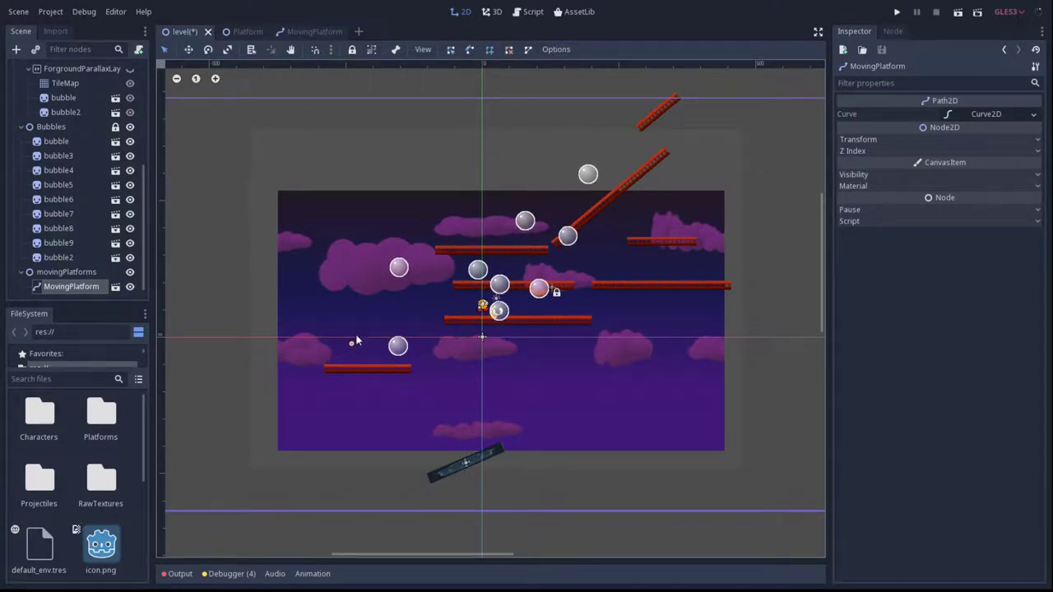
# Step: Stretch the platform's path upward into a near-vertical curve with snapping on
pyautogui.moveTo(355, 307); pyautogui.dragTo(375, 191)
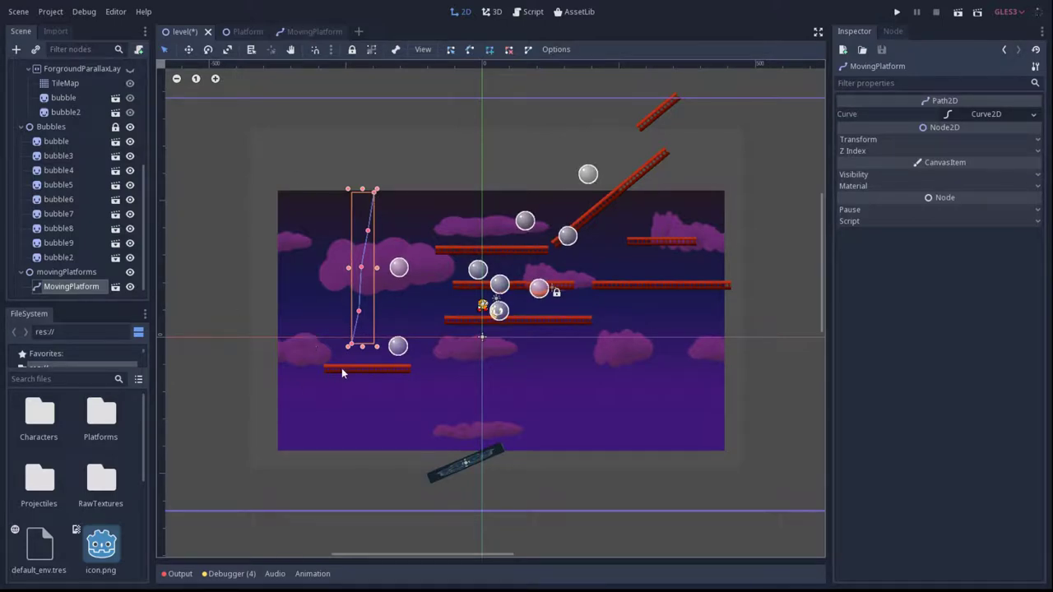
pyautogui.click(450, 49)
pyautogui.moveTo(349, 346); pyautogui.dragTo(356, 339)
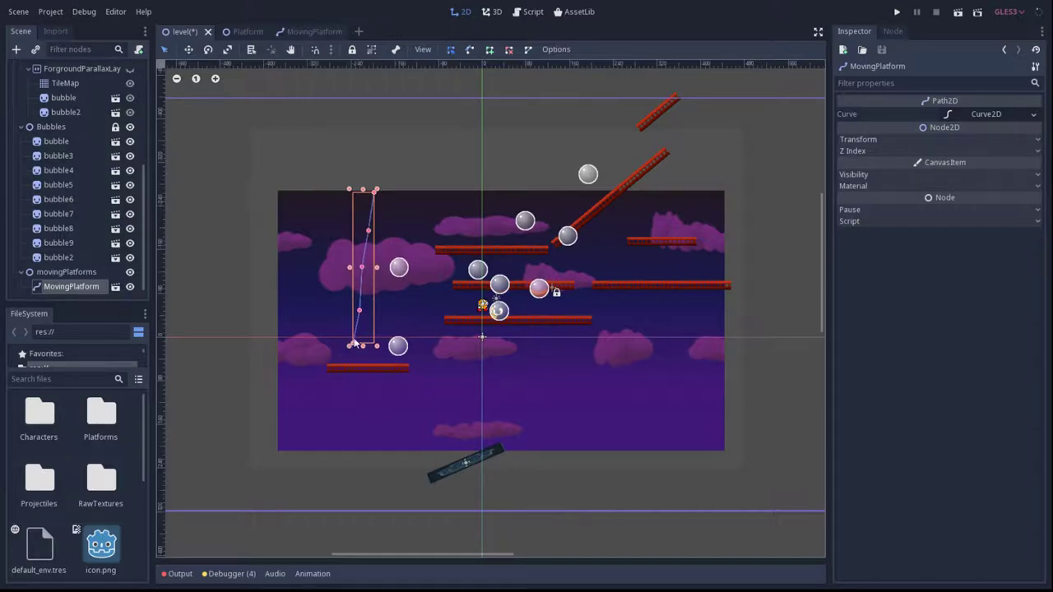
pyautogui.scroll(2, 356, 339)
pyautogui.scroll(4, 355, 339)
pyautogui.moveTo(375, 266)
pyautogui.mouseDown()
pyautogui.moveTo(399, 274)
pyautogui.moveTo(375, 259)
pyautogui.mouseUp()
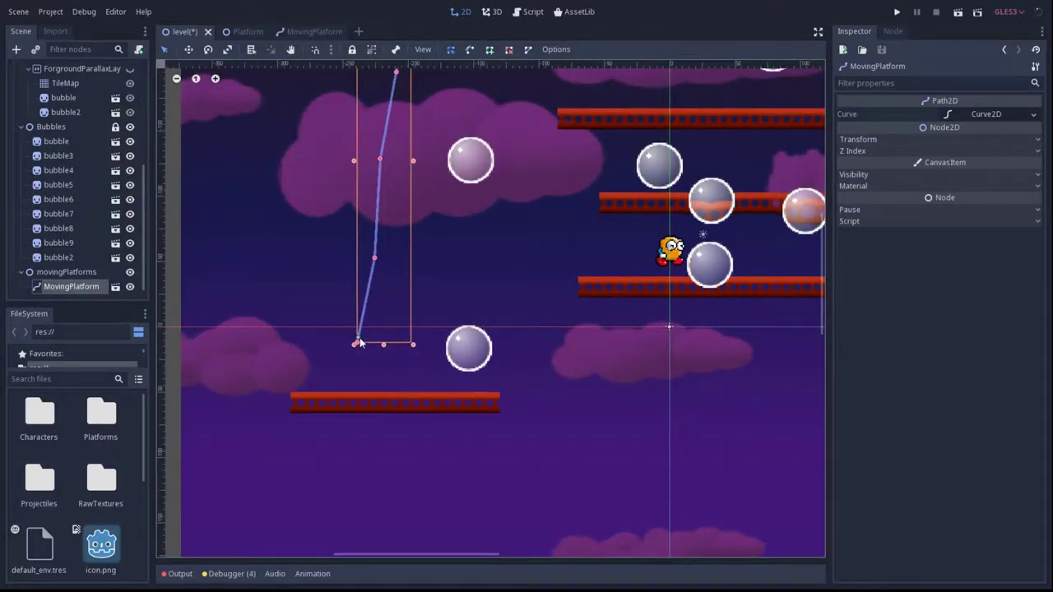
# Step: Drop the path's end onto the lower platform, then save the level and run the game
pyautogui.moveTo(356, 343); pyautogui.dragTo(367, 417)
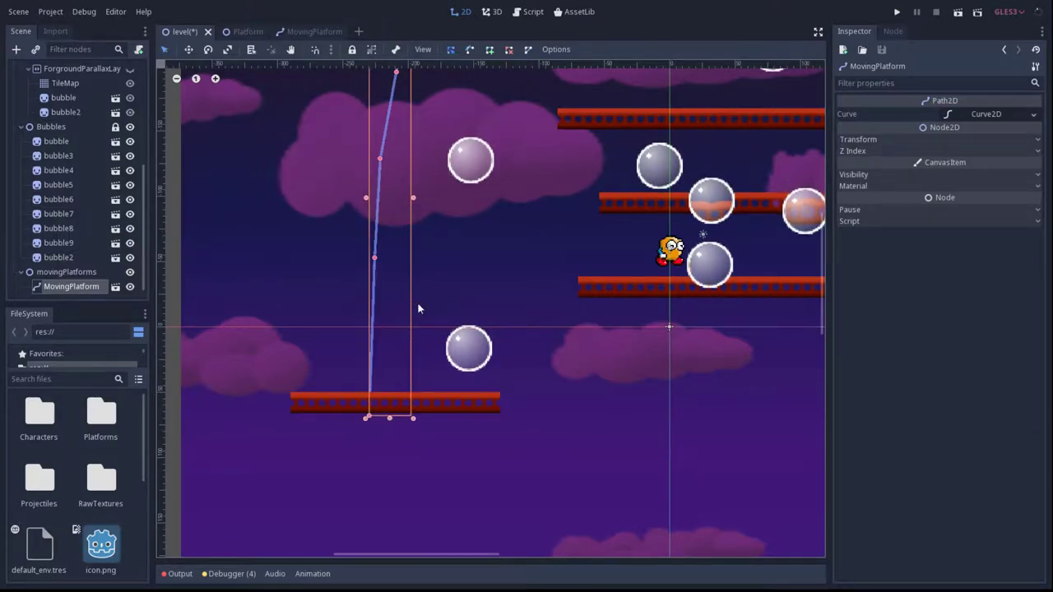
pyautogui.scroll(-3, 418, 307)
pyautogui.hotkey('ctrl', 's')
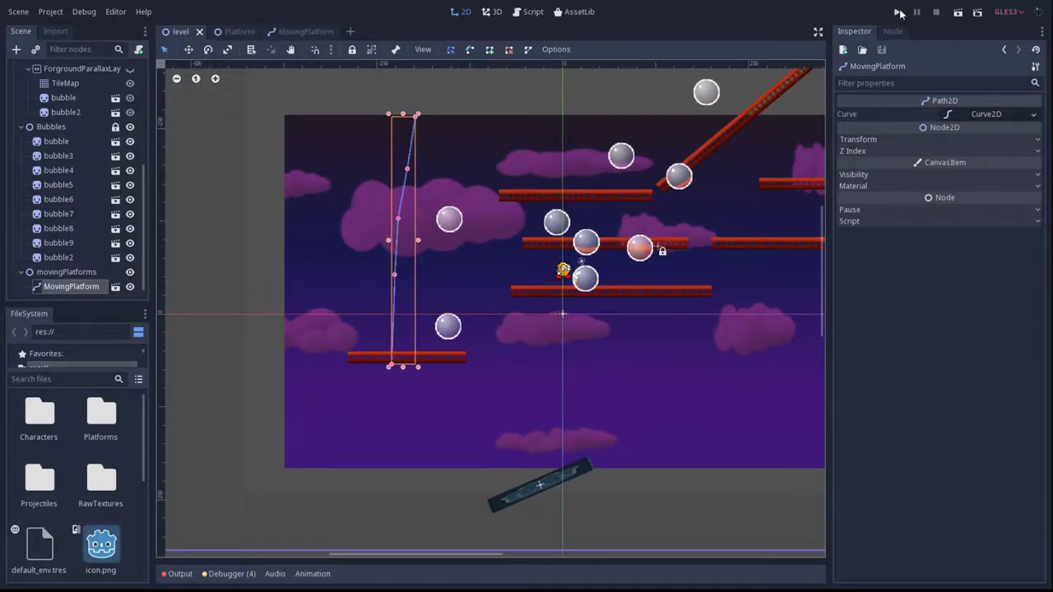
pyautogui.click(898, 12)
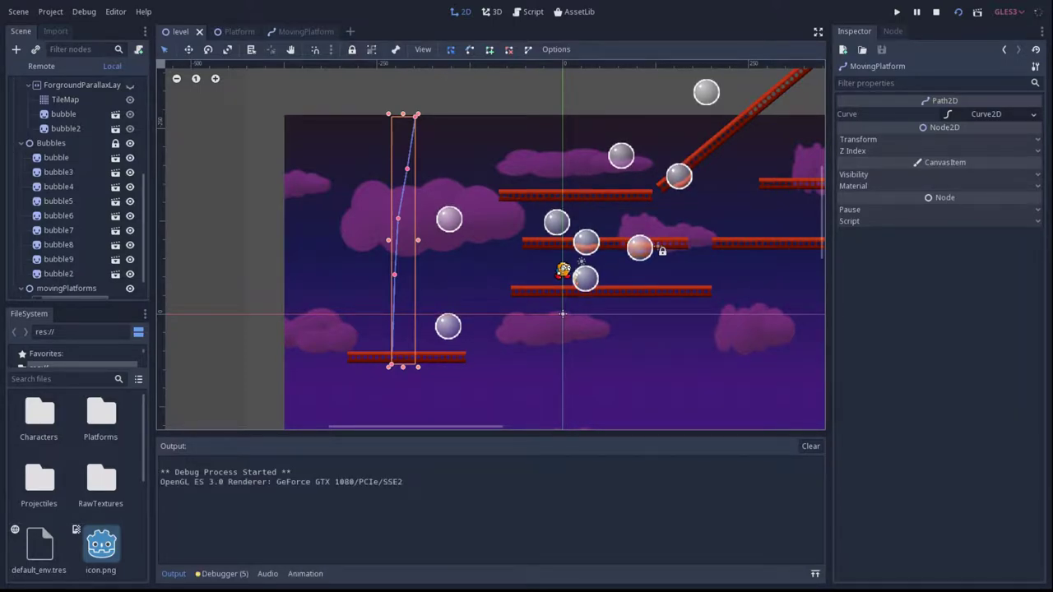
# Step: Stop the game and turn off Rotate on the MovingPlatform's PathFollow2D, then save
pyautogui.press('F8')
pyautogui.hotkey('ctrl', 'shift', 'Tab')
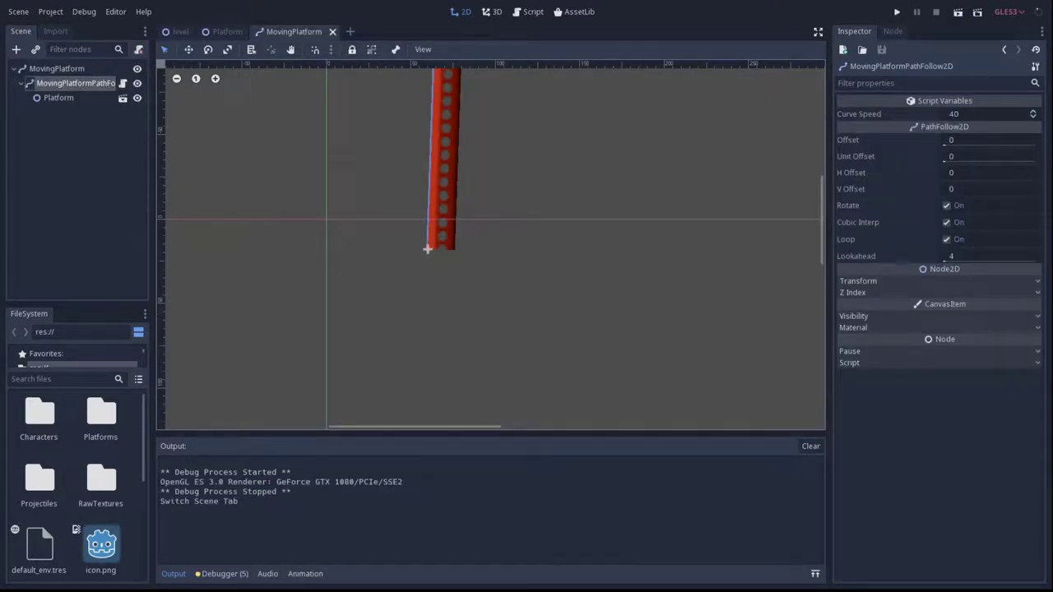
pyautogui.click(947, 204)
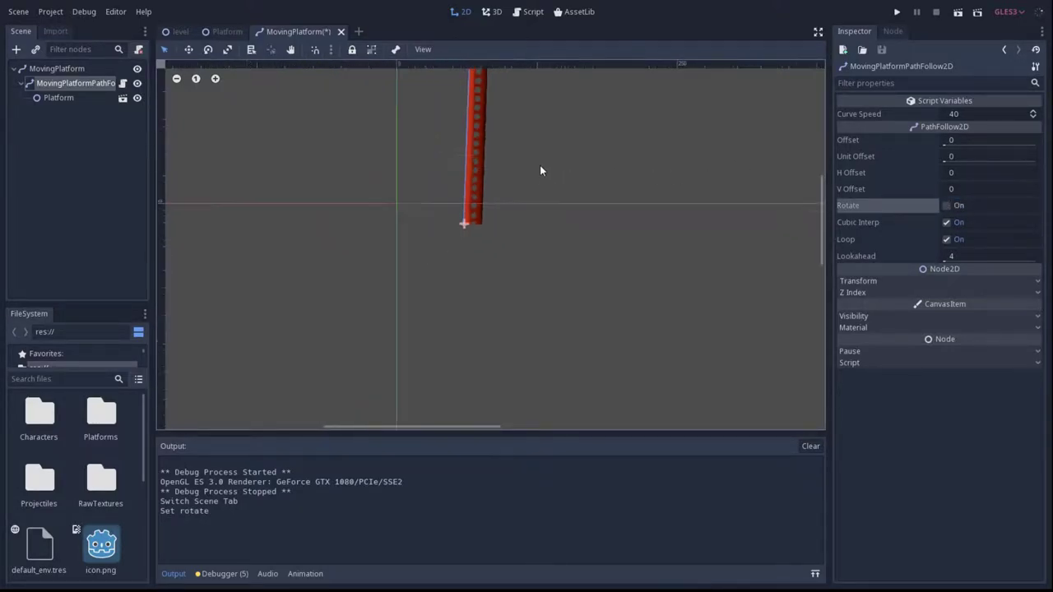
pyautogui.scroll(-3, 540, 164)
pyautogui.hotkey('ctrl', 's')
# Step: Set the path follower's Rotation Degrees to 0 and return to the level scene
pyautogui.click(75, 97)
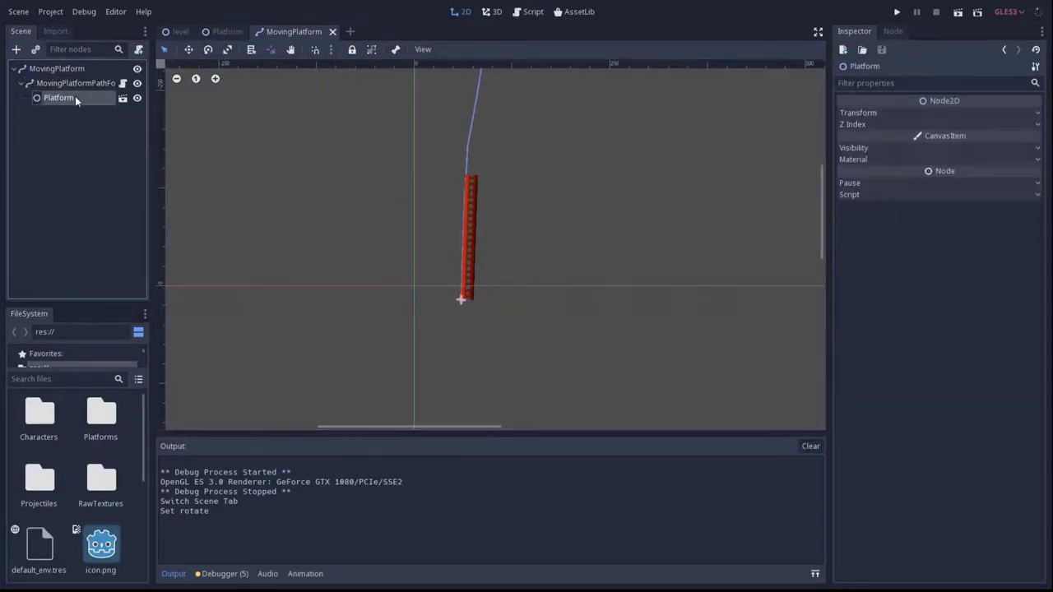
pyautogui.click(868, 280)
pyautogui.click(973, 327)
pyautogui.write('0')
pyautogui.press('Return')
pyautogui.click(506, 284)
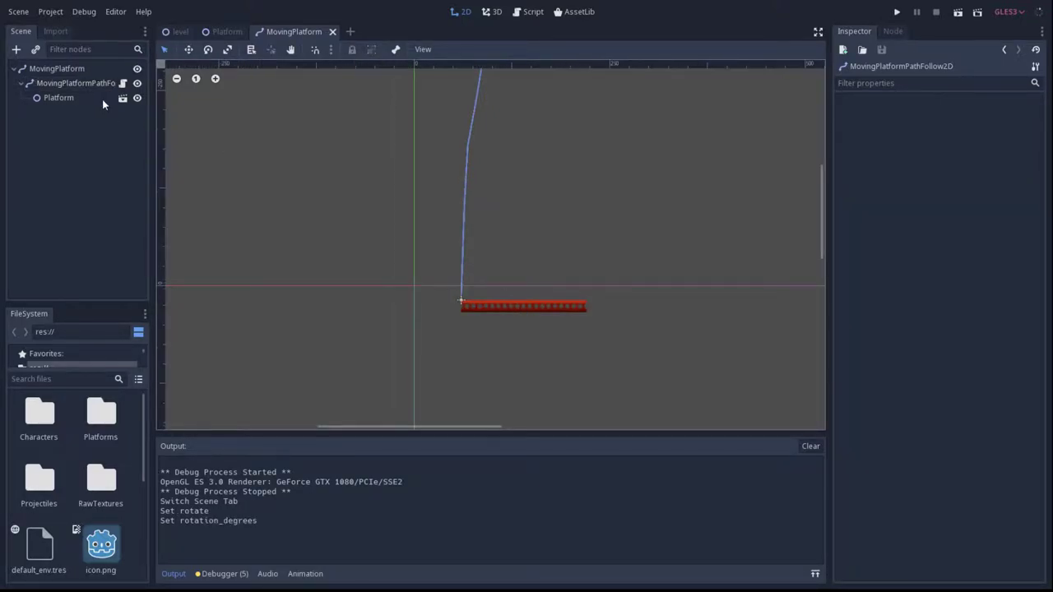
pyautogui.click(82, 68)
pyautogui.hotkey('ctrl', 'shift', 'Tab')
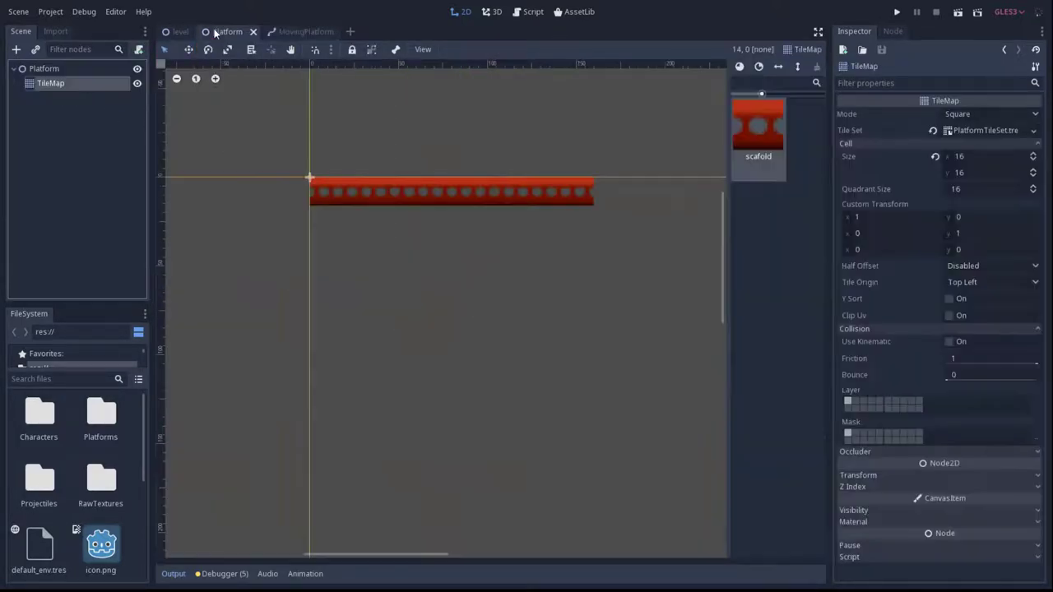
pyautogui.hotkey('ctrl', 'shift', 'Tab')
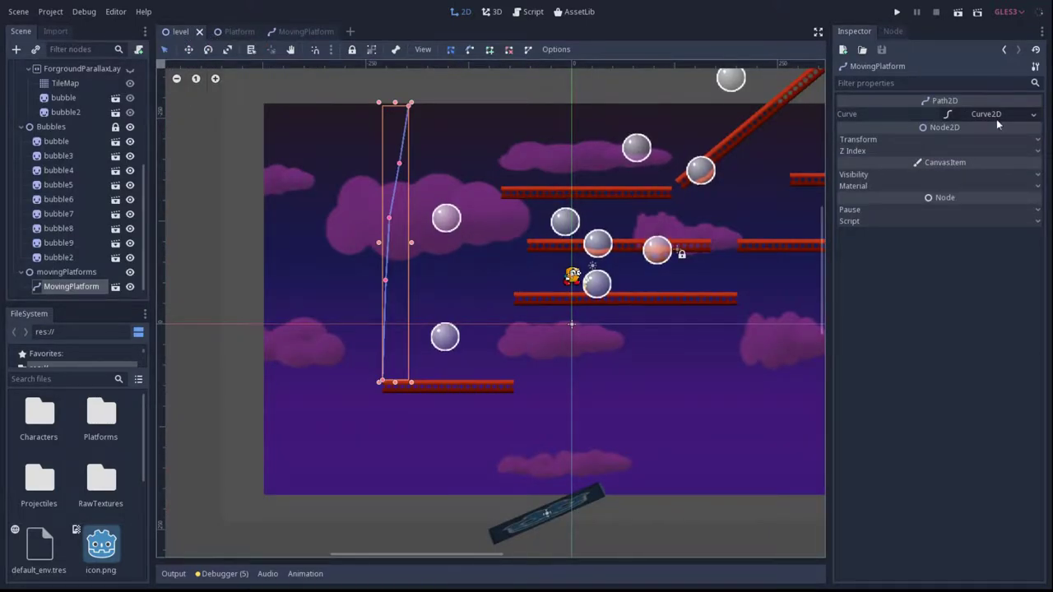
# Step: Expand the MovingPlatform's Inspector sections and Curve2D resource settings to make the curve local to scene
pyautogui.click(1033, 113)
pyautogui.click(913, 111)
pyautogui.click(1034, 114)
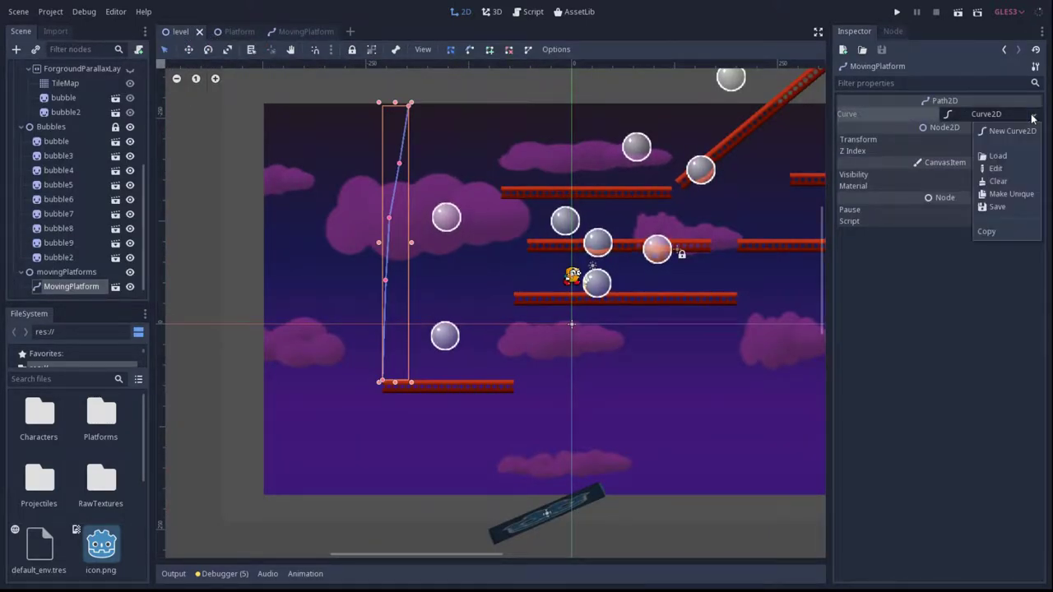
pyautogui.click(905, 102)
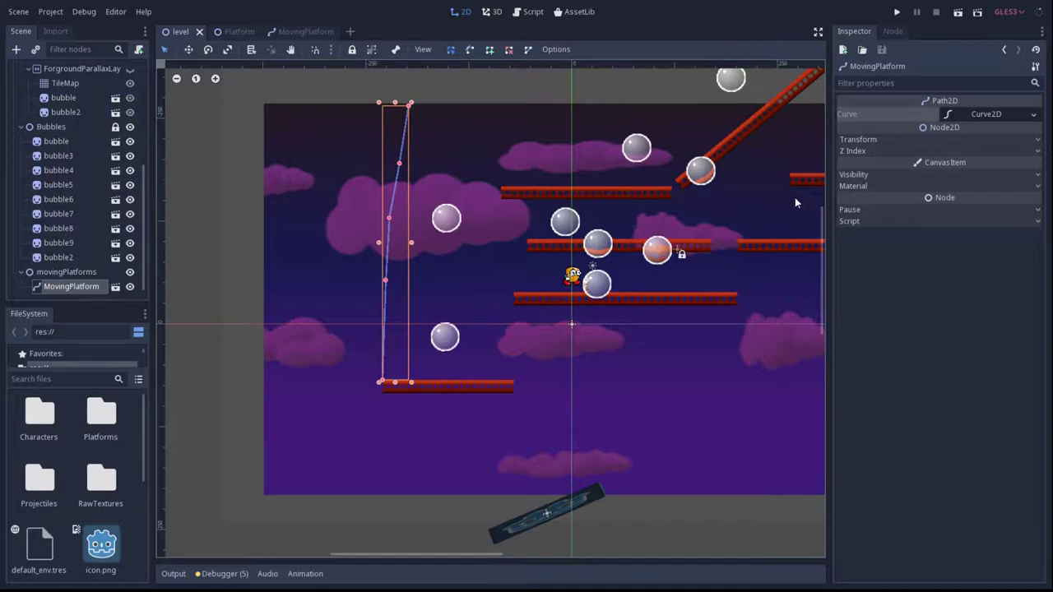
pyautogui.click(882, 186)
pyautogui.click(887, 151)
pyautogui.click(893, 139)
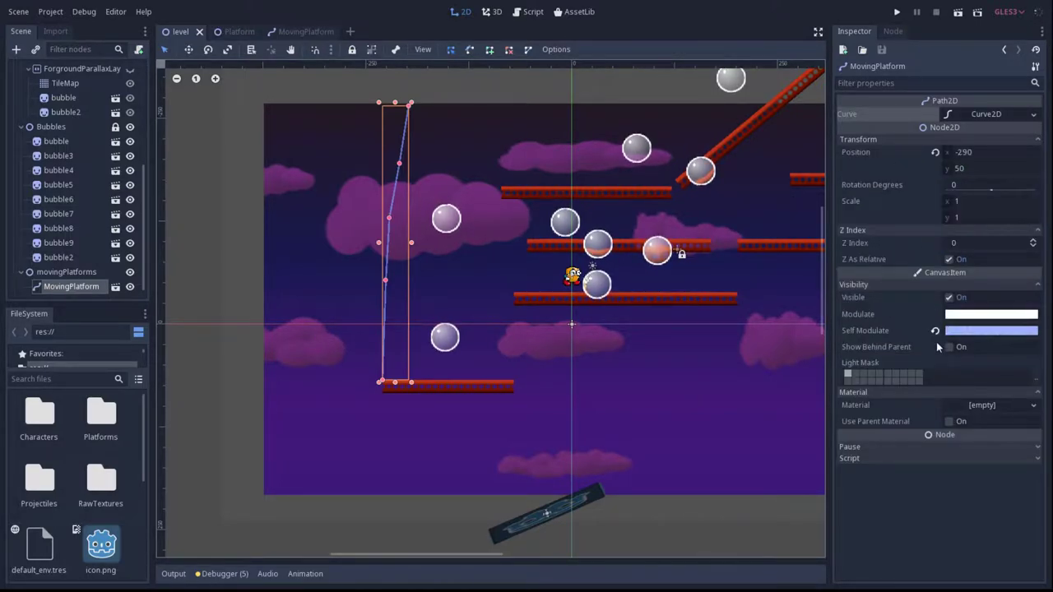
pyautogui.click(885, 457)
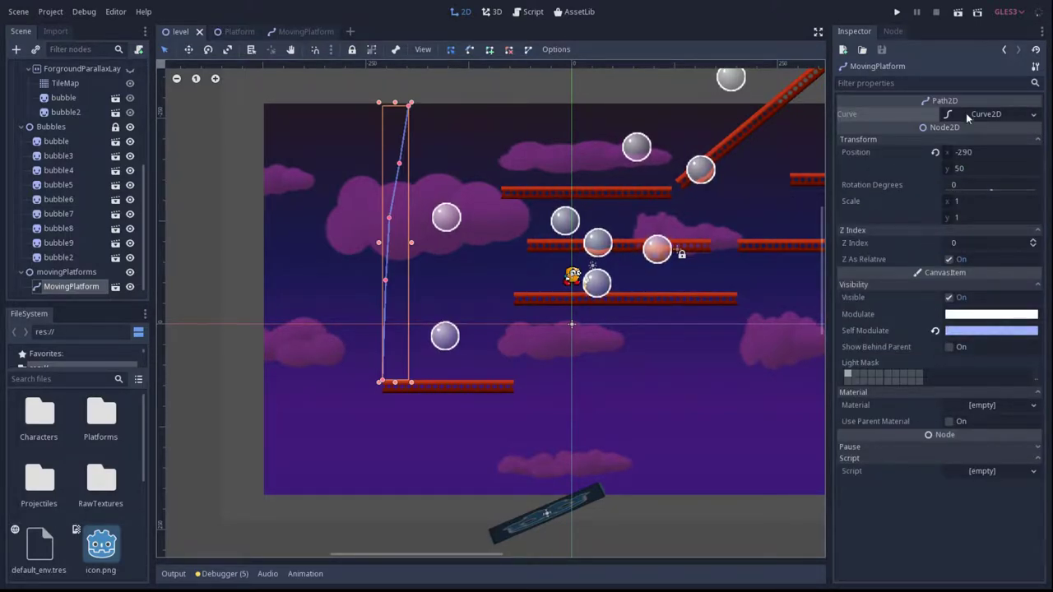
pyautogui.click(991, 114)
pyautogui.click(913, 145)
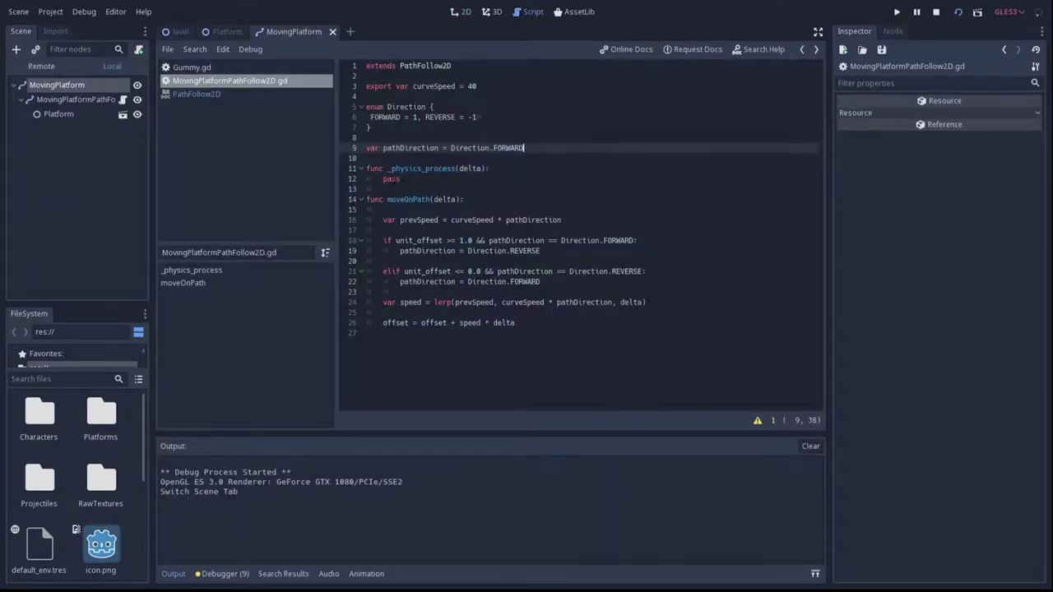
# Step: Replace pass in _physics_process with moveOnPath(delta) and run the game
pyautogui.click(497, 177)
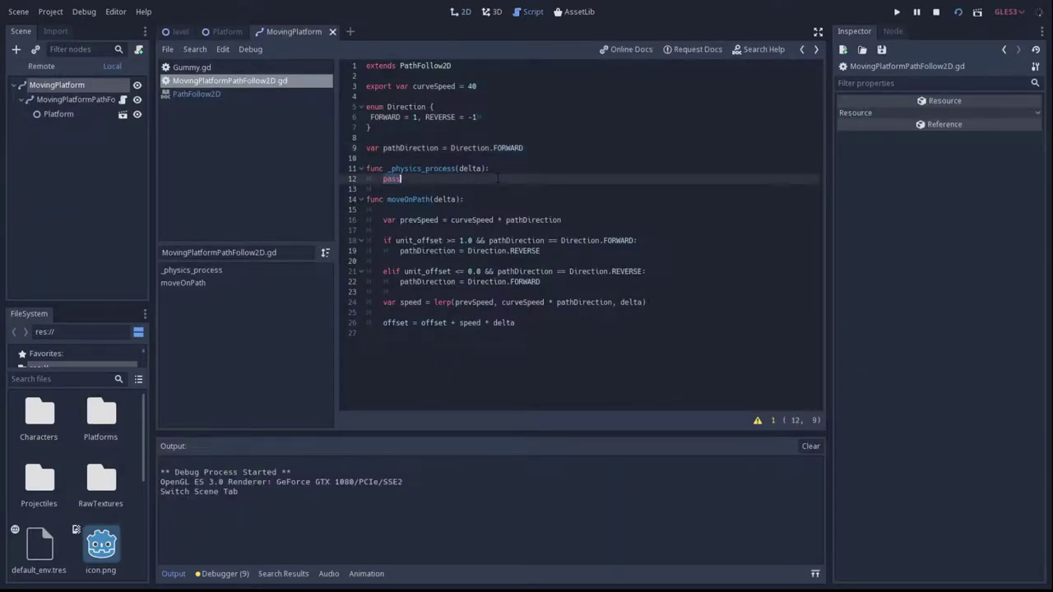
pyautogui.write('moveOnPath(delta)')
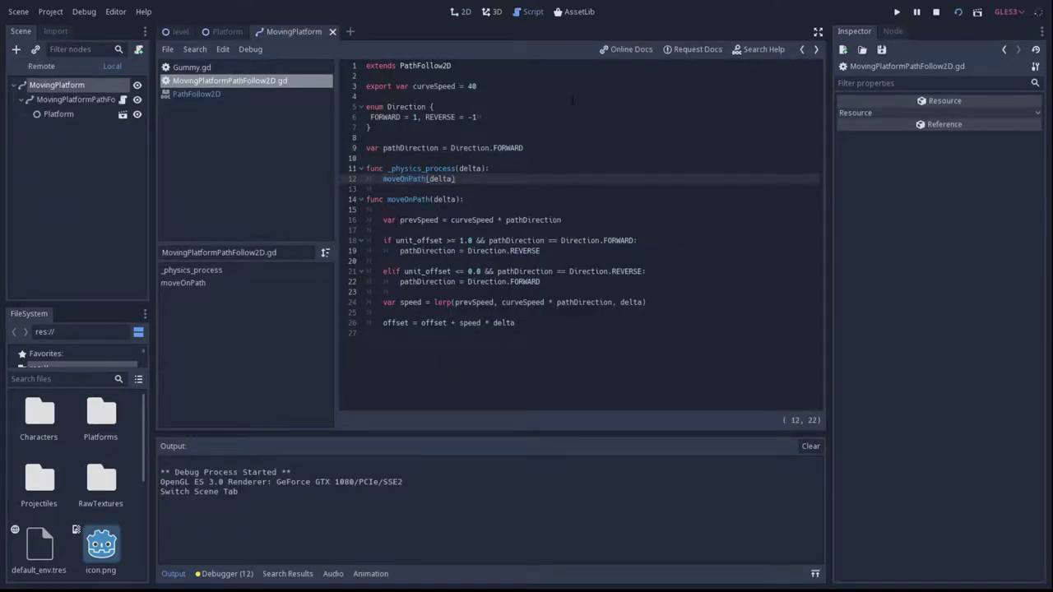
pyautogui.click(958, 12)
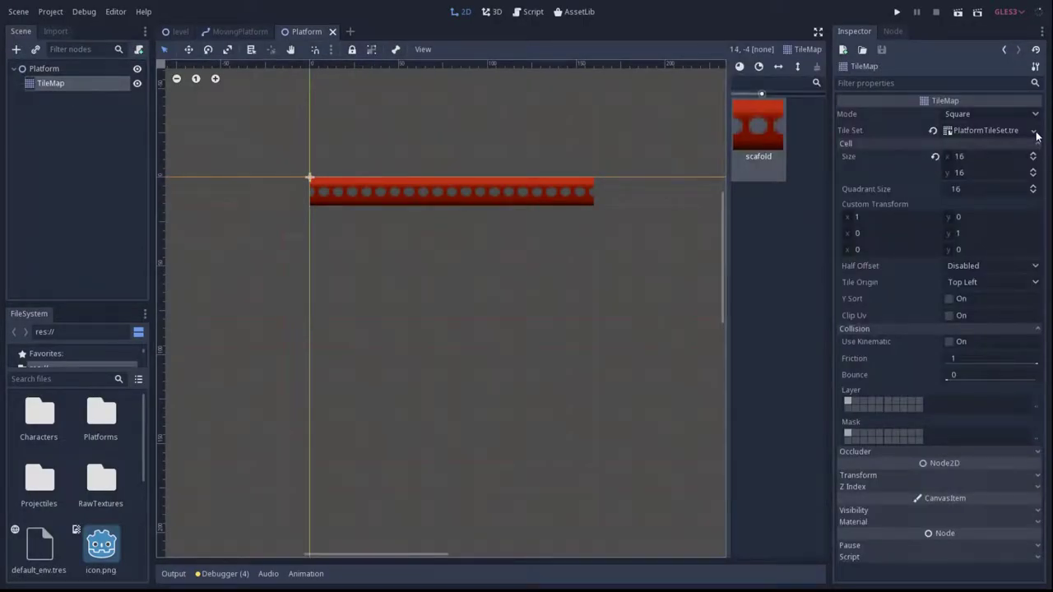
# Step: Save the platform's tile set as a copy named PlatformTileSetNoCollision.tres
pyautogui.click(988, 130)
pyautogui.click(1036, 65)
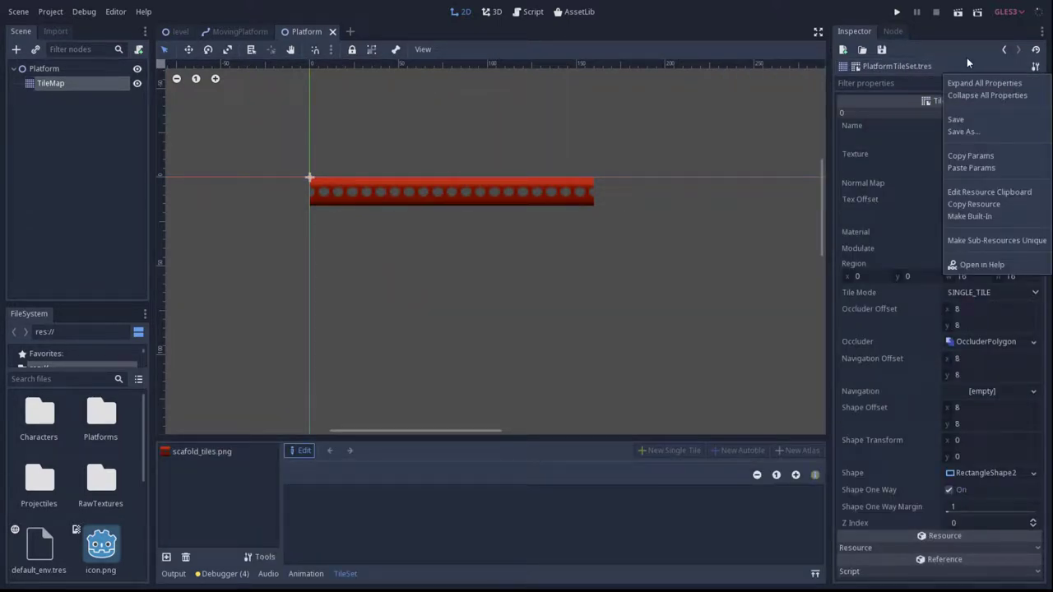
pyautogui.click(964, 132)
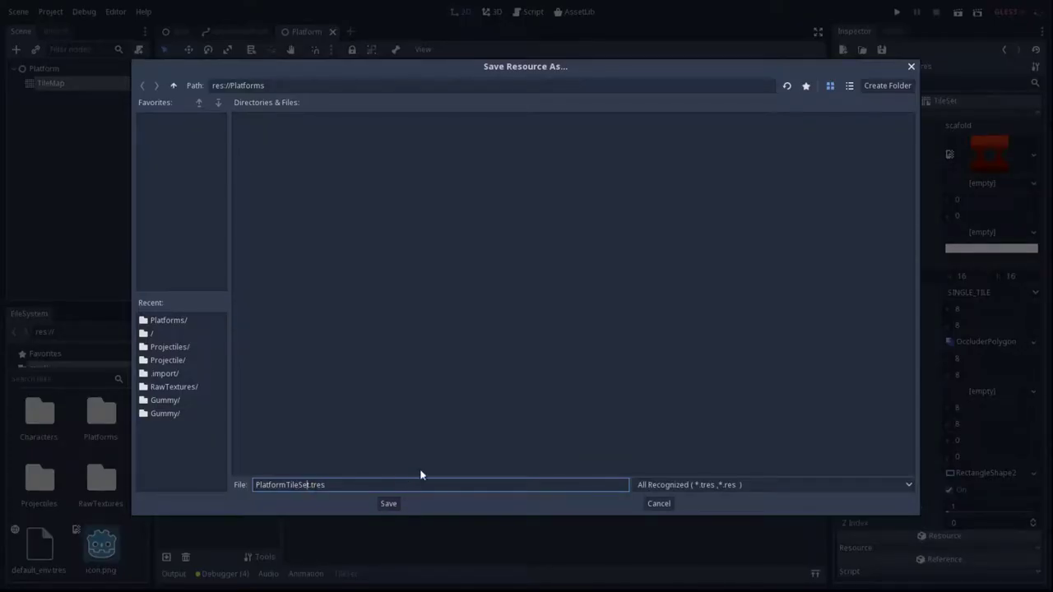
pyautogui.write('ollision')
pyautogui.press('Return')
# Step: Remove the tile's rectangle collision shape from the copied tile set and save the Platform scene
pyautogui.click(938, 66)
pyautogui.click(1002, 51)
pyautogui.click(1017, 50)
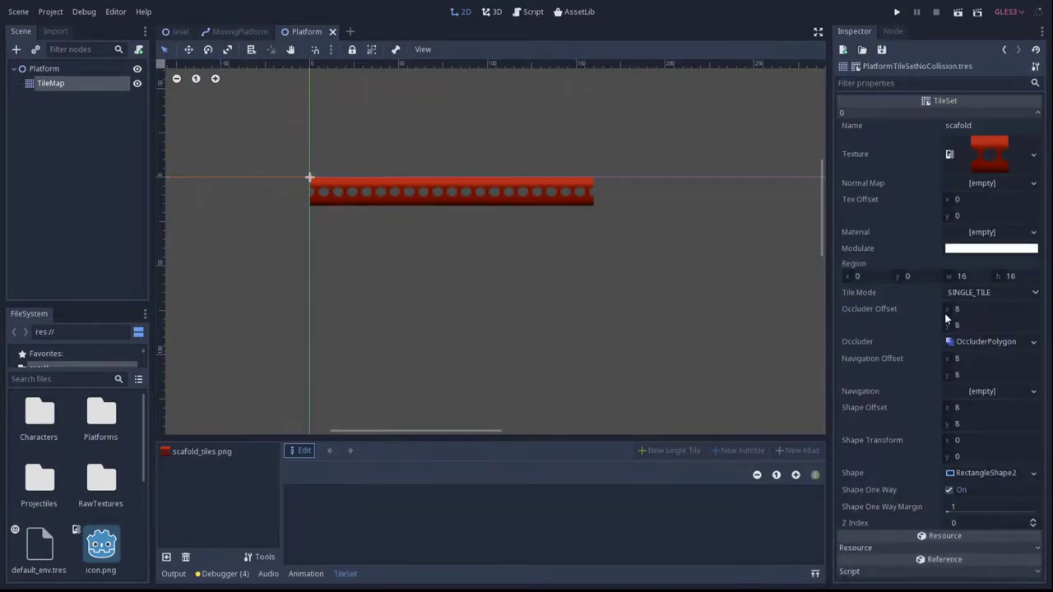
pyautogui.click(957, 475)
pyautogui.rightClick(955, 473)
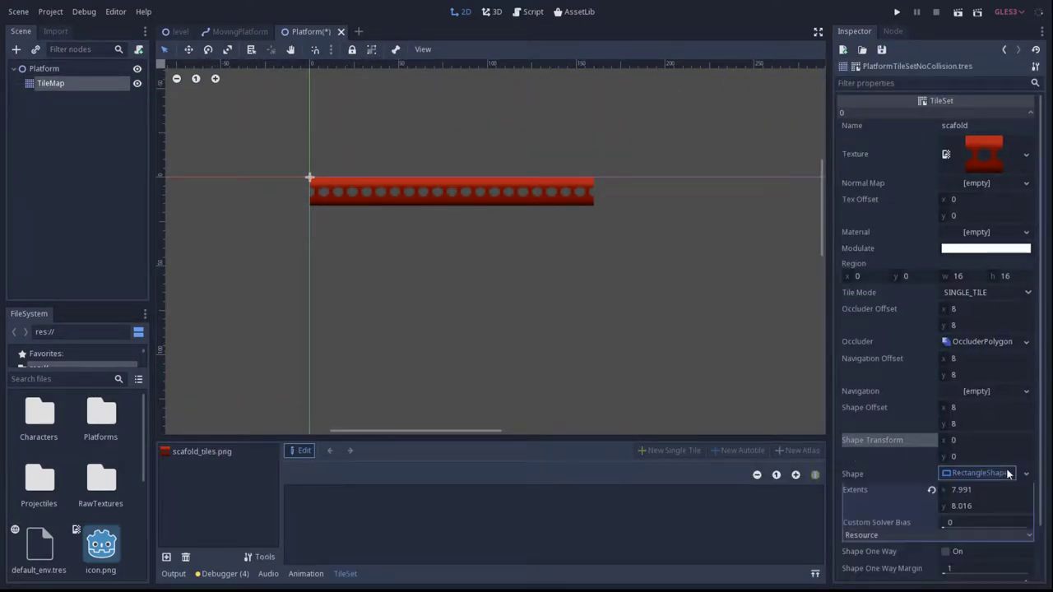
pyautogui.click(1006, 474)
pyautogui.click(1027, 474)
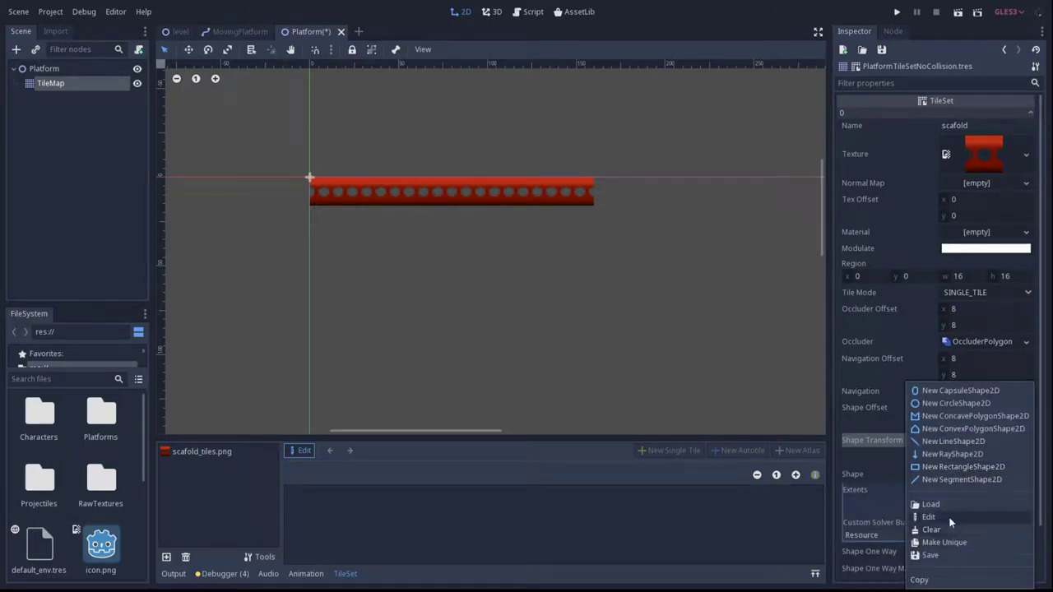
pyautogui.click(931, 530)
pyautogui.hotkey('ctrl', 's')
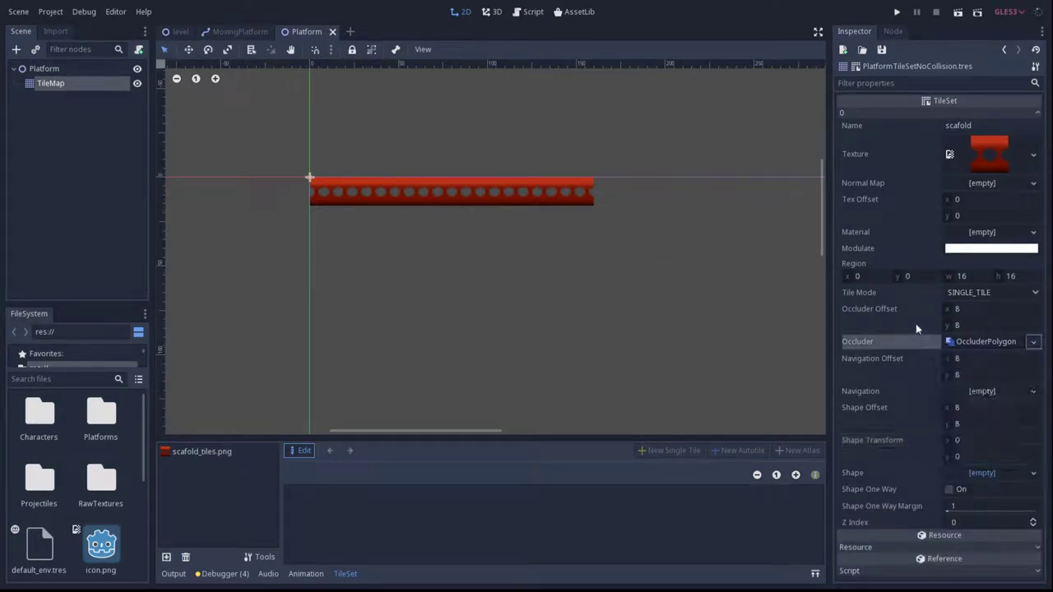
# Step: Add a KinematicBody2D under the Platform root, placed above the TileMap
pyautogui.scroll(1, 423, 255)
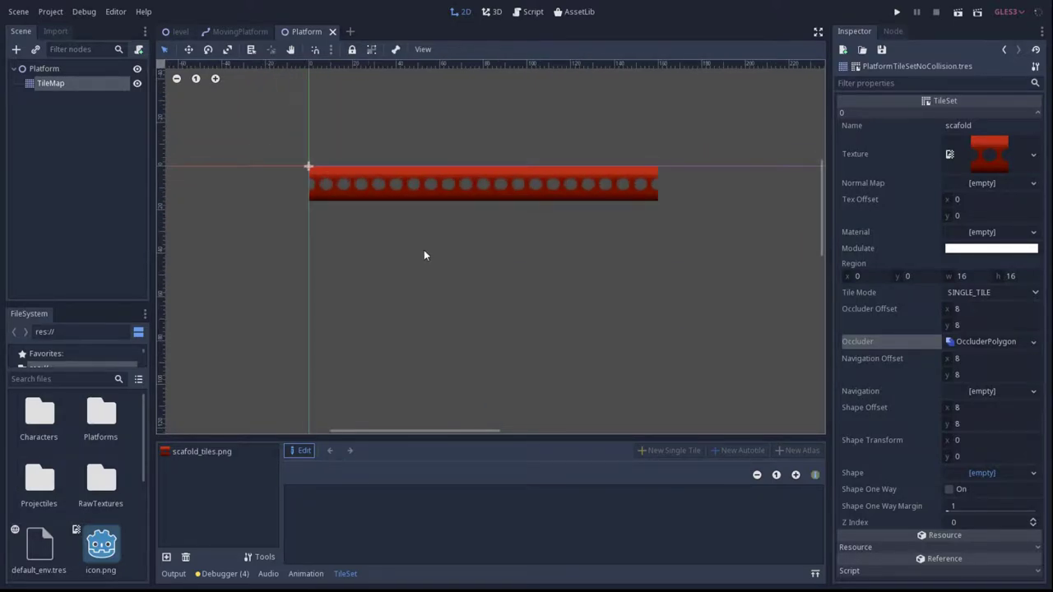
pyautogui.scroll(-1, 423, 254)
pyautogui.click(978, 469)
pyautogui.scroll(2, 444, 115)
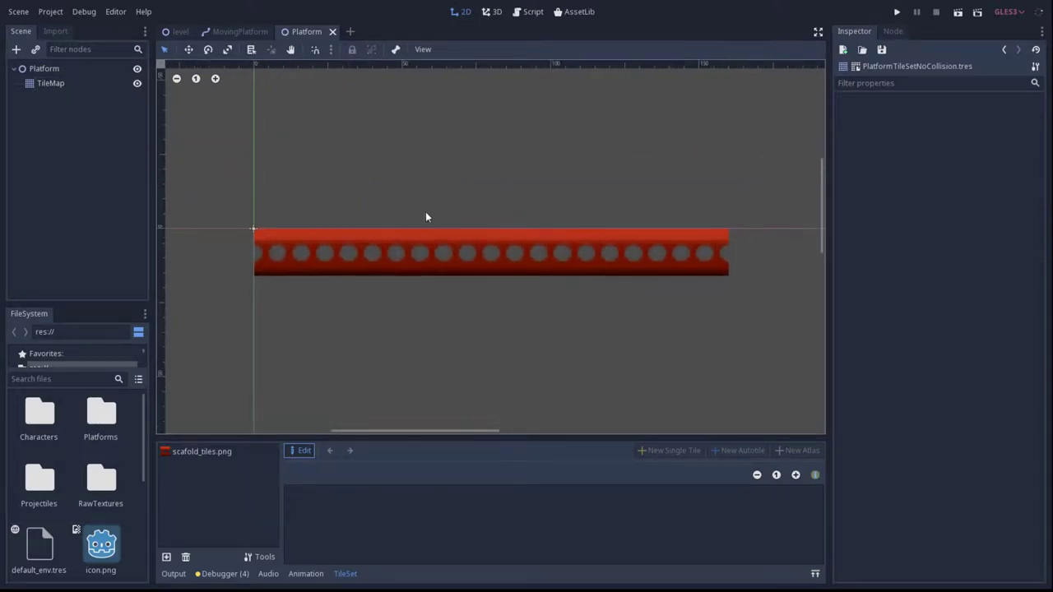
pyautogui.click(43, 68)
pyautogui.hotkey('ctrl', 'a')
pyautogui.write('kinematic')
pyautogui.press('Return')
pyautogui.moveTo(67, 97); pyautogui.dragTo(82, 76)
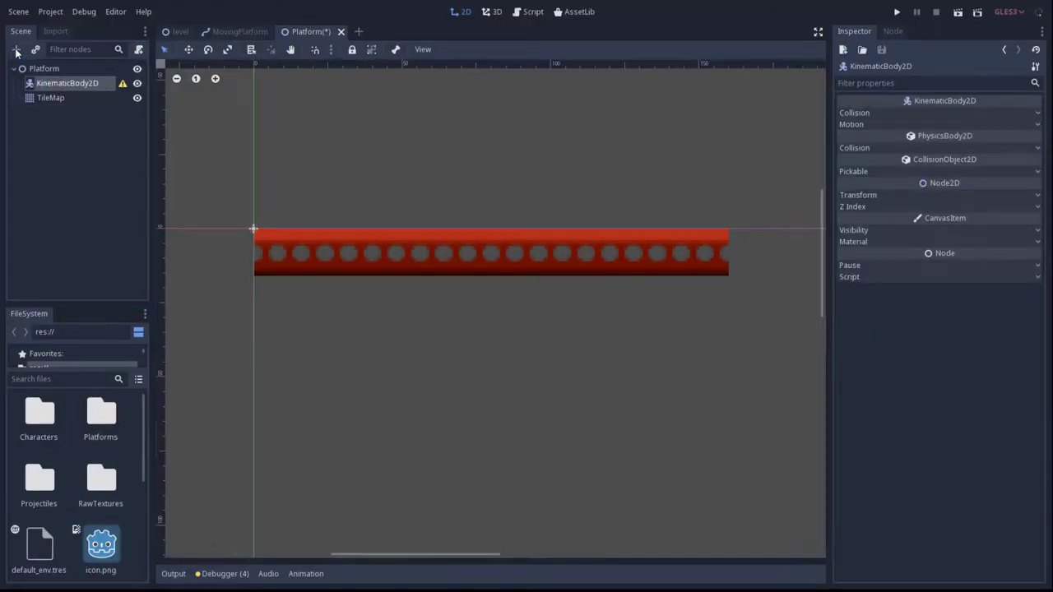
# Step: Give the kinematic body a CollisionShape2D with a RectangleShape2D stretched across the platform tiles, and save
pyautogui.hotkey('ctrl', 'a')
pyautogui.write('colli')
pyautogui.press('Return')
pyautogui.click(988, 113)
pyautogui.click(957, 206)
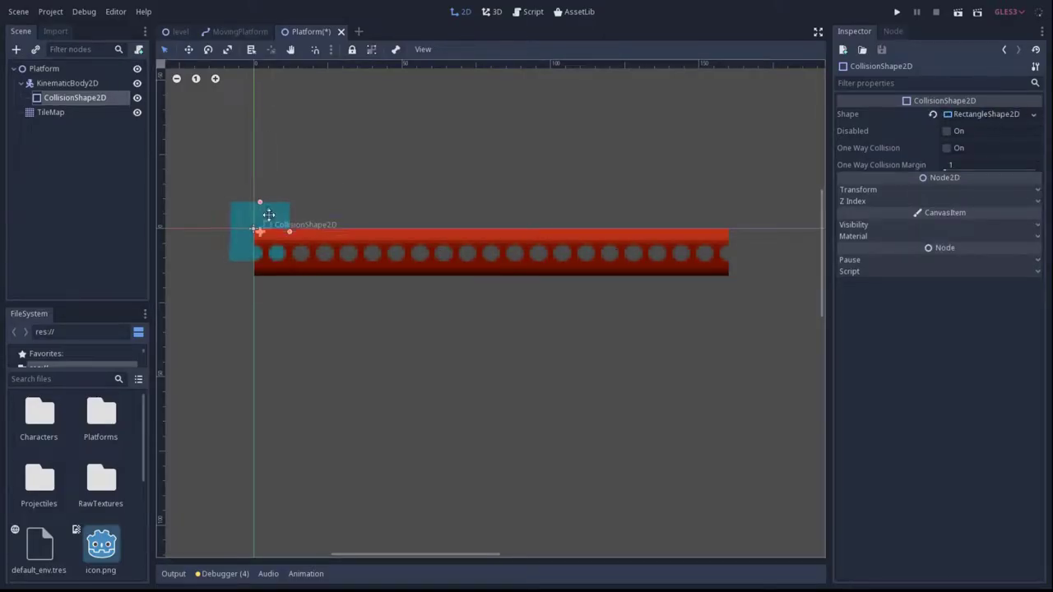
pyautogui.moveTo(304, 259)
pyautogui.mouseDown()
pyautogui.moveTo(439, 269)
pyautogui.moveTo(571, 260)
pyautogui.mouseUp()
pyautogui.moveTo(247, 288); pyautogui.dragTo(507, 288)
pyautogui.scroll(-5, 691, 268)
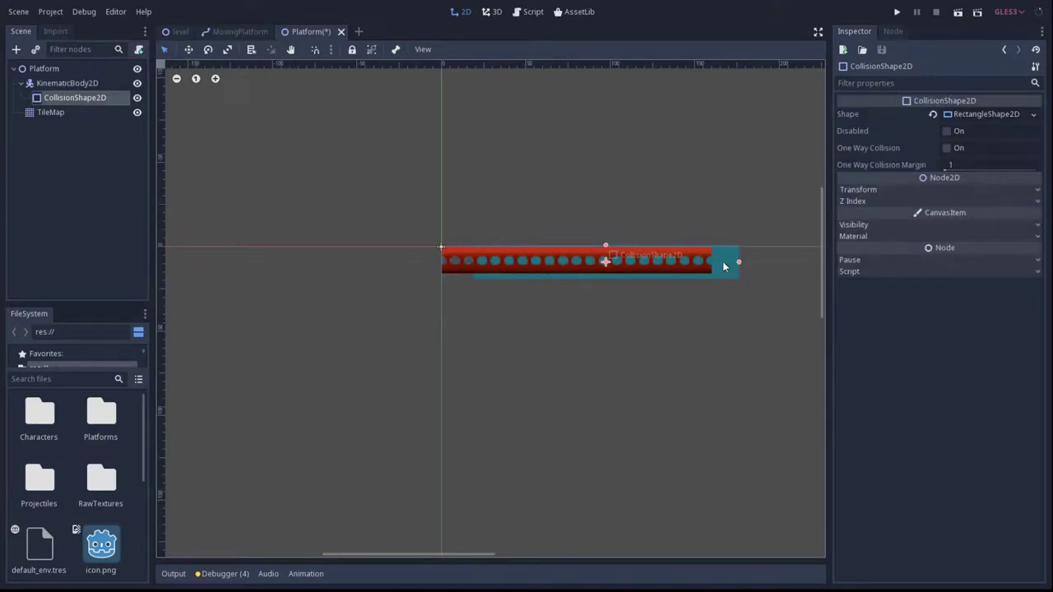
pyautogui.moveTo(734, 262); pyautogui.dragTo(708, 263)
pyautogui.hotkey('ctrl', 's')
pyautogui.click(180, 31)
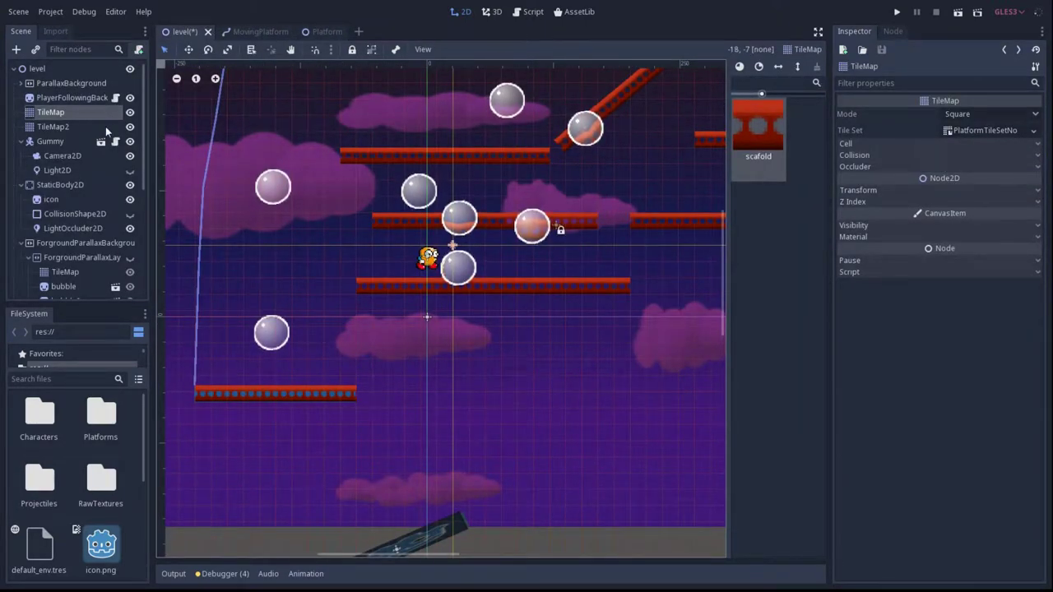
# Step: Load PlatformTileSet.tres from the project root as the level TileMap's tile set
pyautogui.scroll(-1, 230, 161)
pyautogui.scroll(-1, 313, 157)
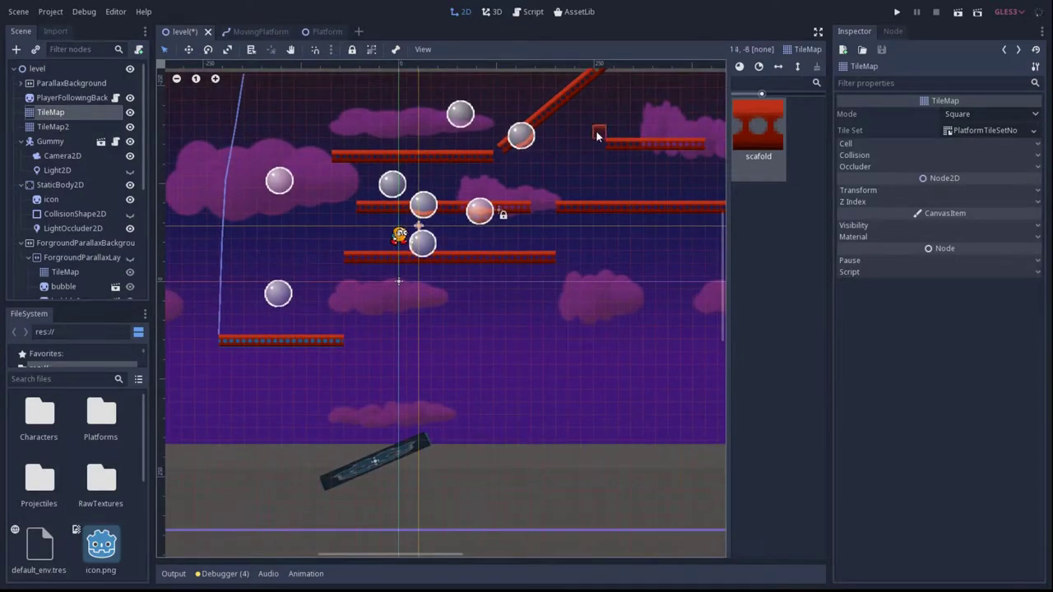
pyautogui.click(1034, 130)
pyautogui.click(992, 171)
pyautogui.click(174, 83)
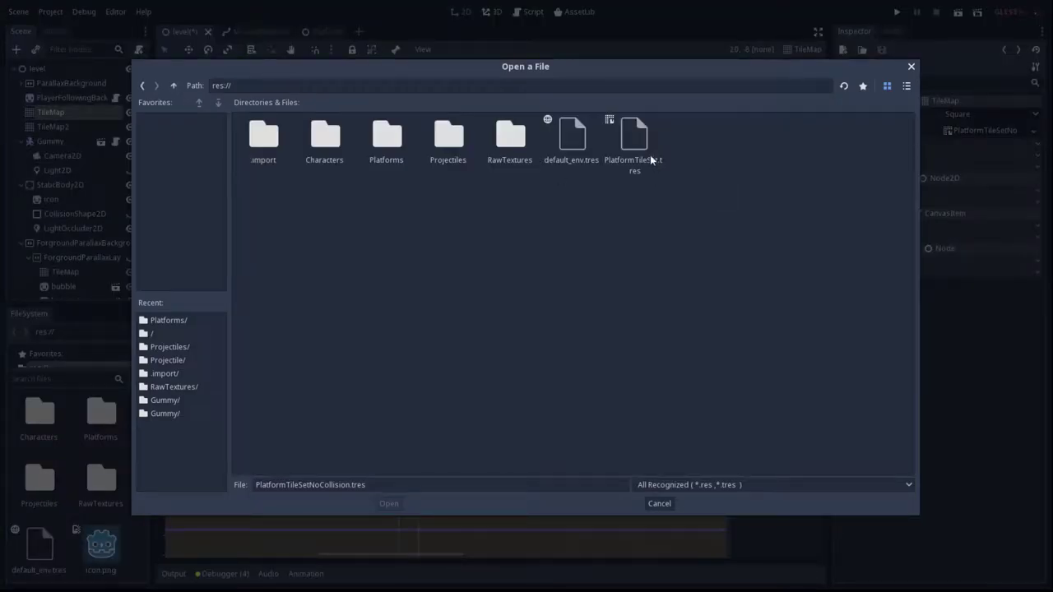
pyautogui.click(632, 146)
pyautogui.doubleClick(630, 141)
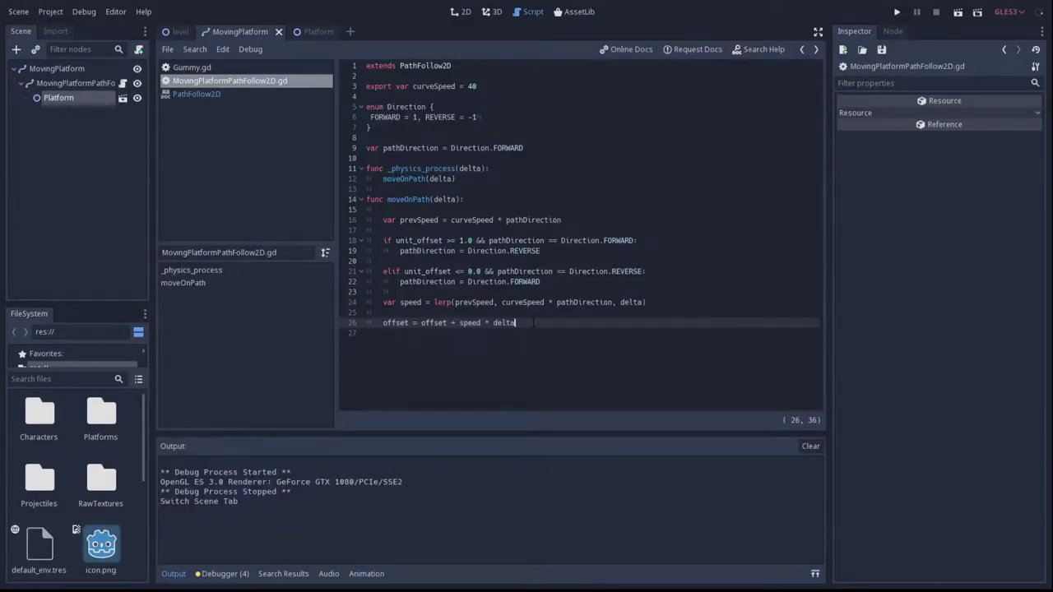
# Step: Move the speed lerp line up to sit right after the prevSpeed line
pyautogui.moveTo(534, 322); pyautogui.dragTo(363, 323)
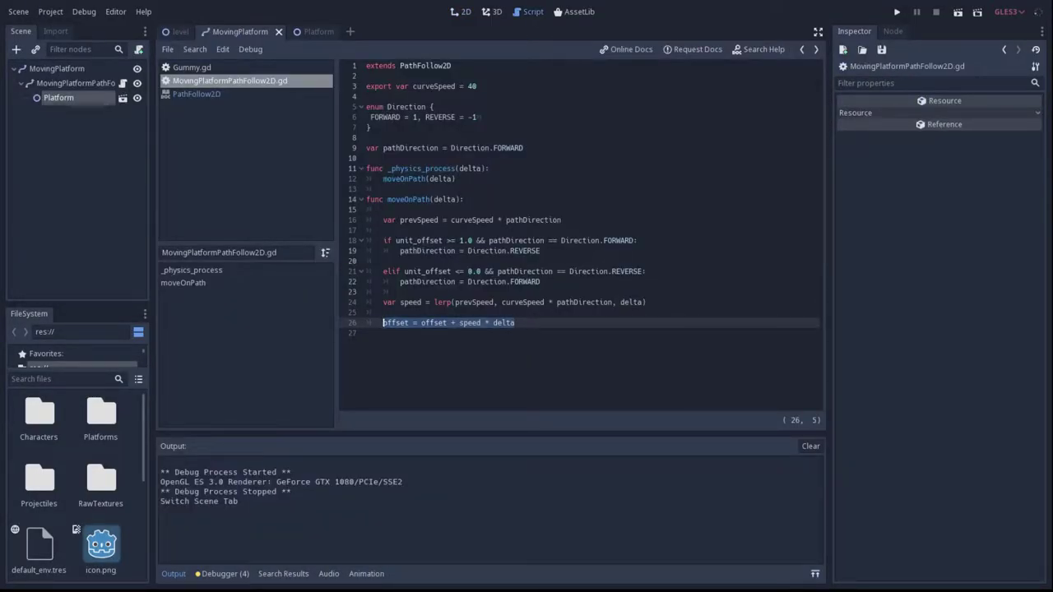
pyautogui.hotkey('ctrl', 'x')
pyautogui.hotkey('ctrl', 'v')
pyautogui.press('Return')
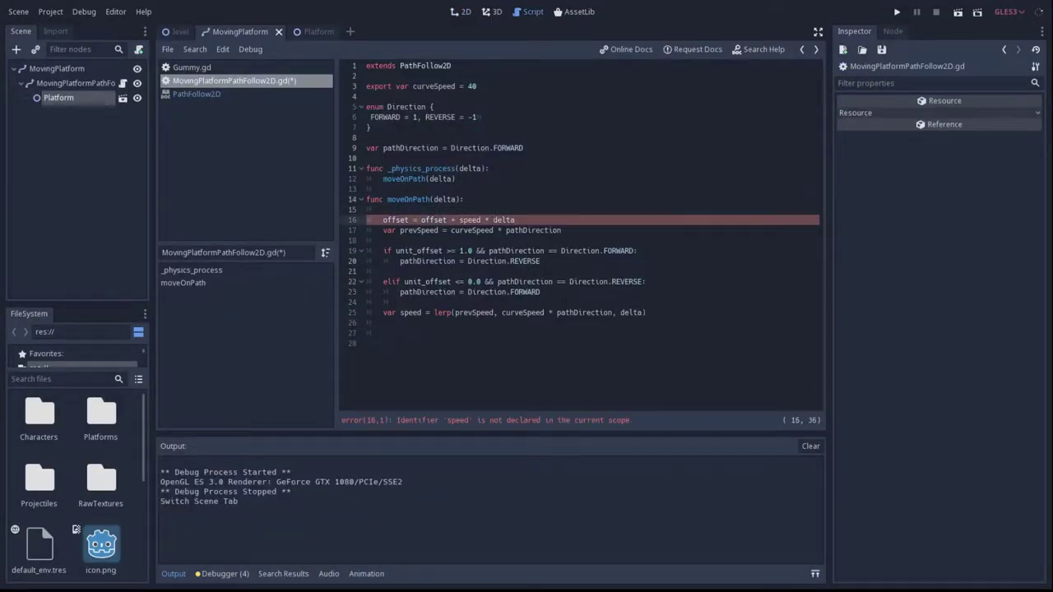
pyautogui.moveTo(650, 313); pyautogui.dragTo(367, 313)
pyautogui.hotkey('ctrl', 'x')
pyautogui.click(554, 230)
pyautogui.press('Return')
pyautogui.hotkey('ctrl', 'v')
# Step: Place the offset update line after the speed lerp, fix indentation and blank lines, and save
pyautogui.click(400, 241)
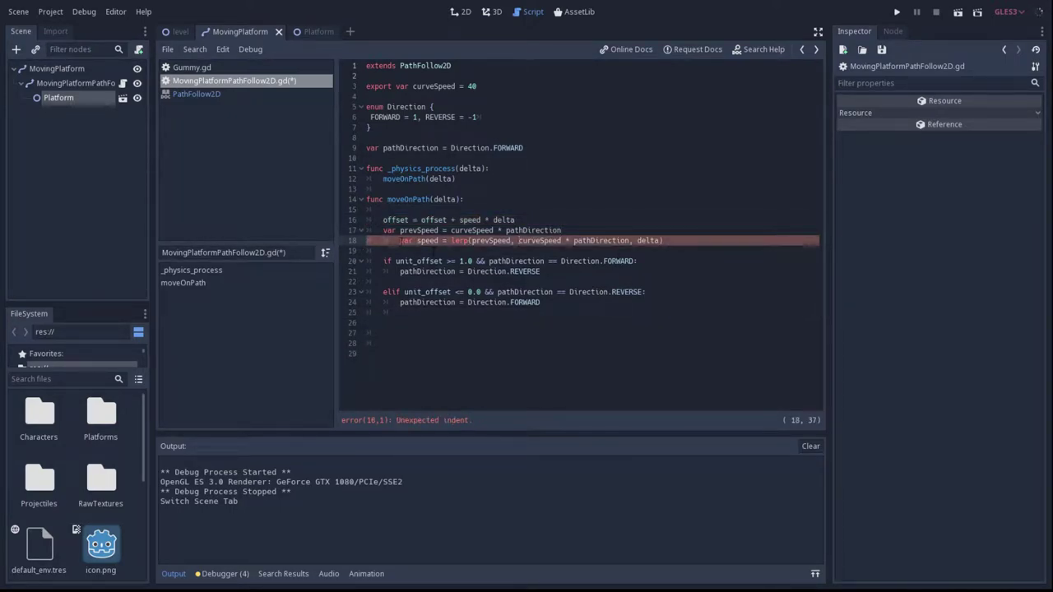
pyautogui.press('BackSpace')
pyautogui.moveTo(515, 220); pyautogui.dragTo(383, 219)
pyautogui.hotkey('ctrl', 'x')
pyautogui.click(400, 250)
pyautogui.hotkey('ctrl', 'v')
pyautogui.hotkey('shift', 'Tab')
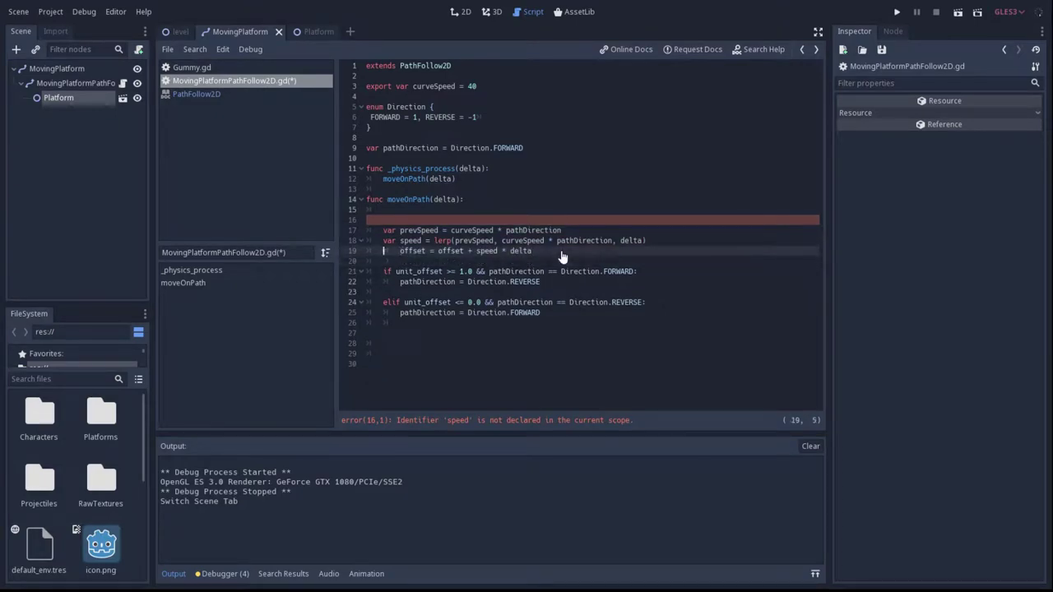
pyautogui.click(522, 220)
pyautogui.press('BackSpace')
pyautogui.hotkey('ctrl', 's')
# Step: Change the direction-reversal thresholds to unit_offset 0.001 and 0.991 and save the script
pyautogui.click(480, 292)
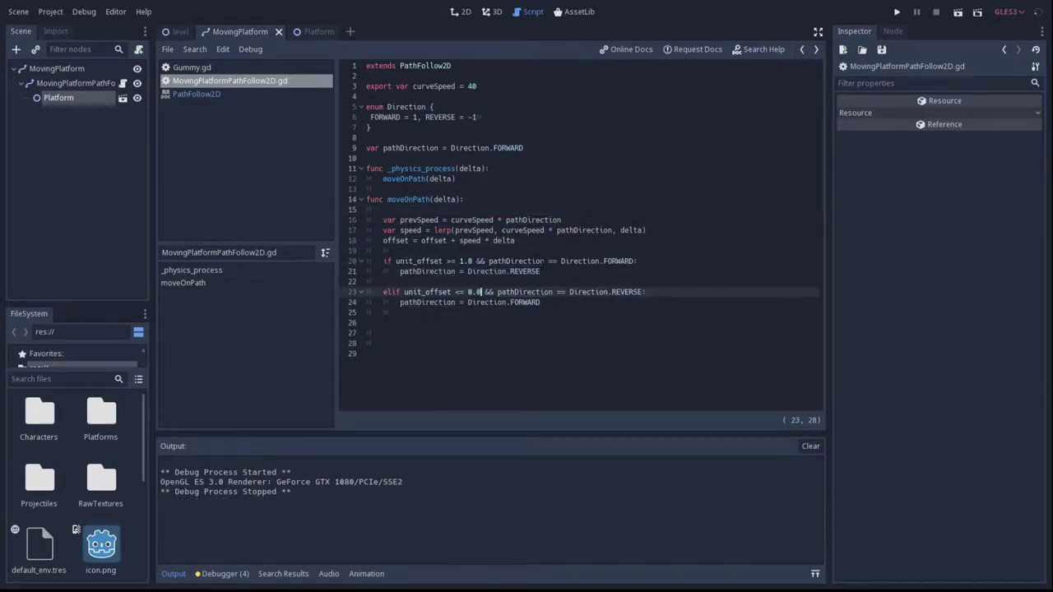
pyautogui.write('01')
pyautogui.press('Up')
pyautogui.press('Up')
pyautogui.press('Up')
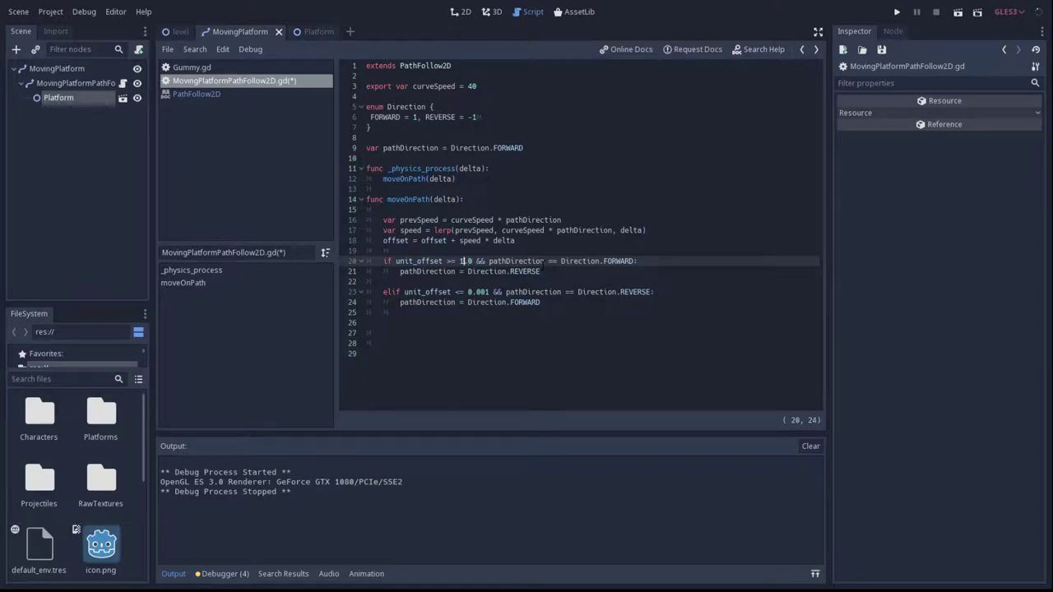
pyautogui.press('BackSpace')
pyautogui.write('0')
pyautogui.press('Delete')
pyautogui.write('99')
pyautogui.write('91')
pyautogui.hotkey('ctrl', 's')
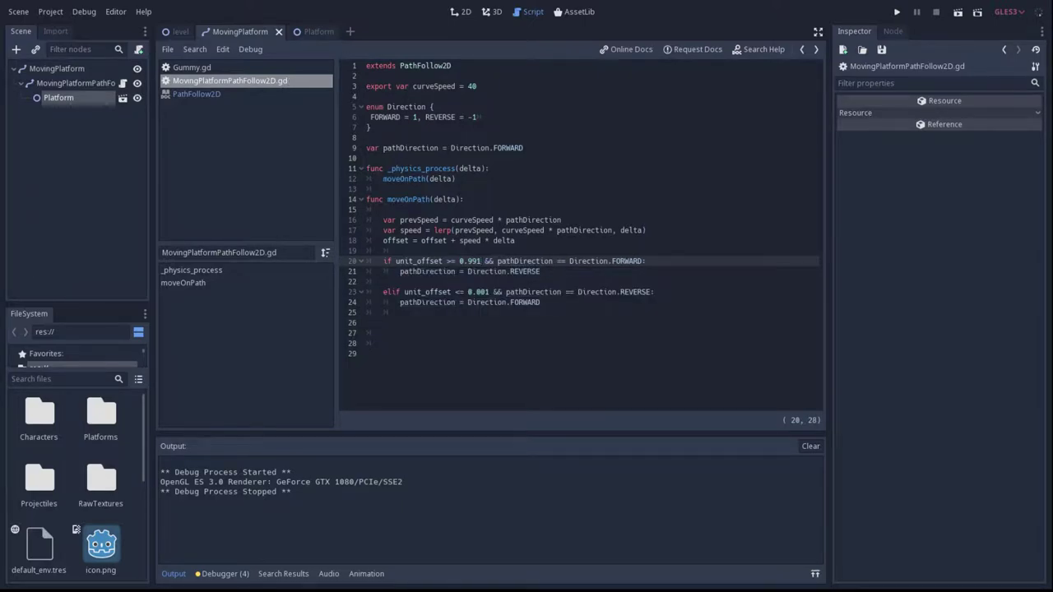
# Step: Enable One Way Collision on the Platform scene's CollisionShape2D and save the scene
pyautogui.click(460, 11)
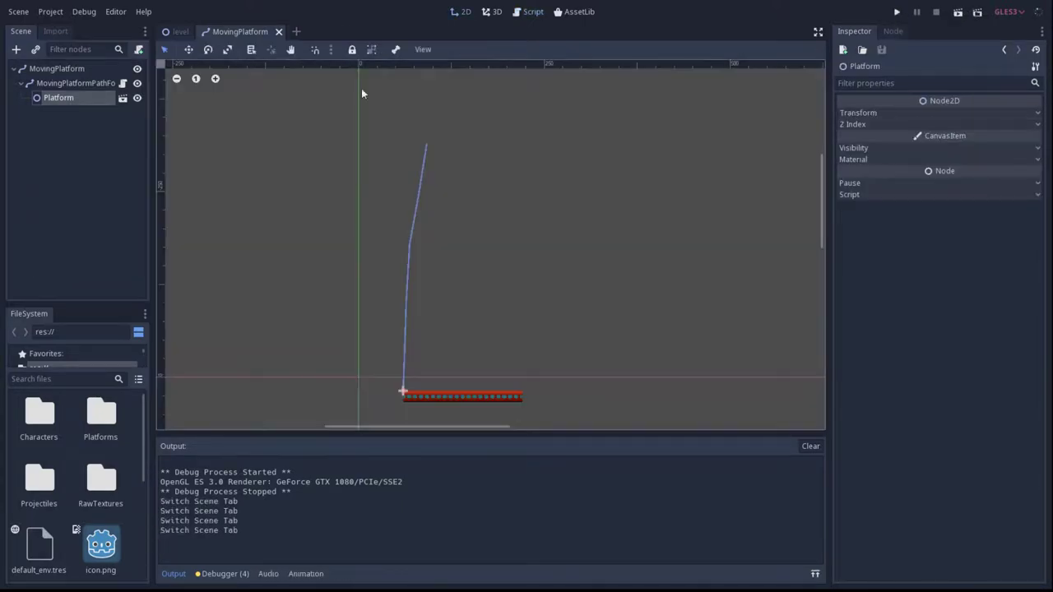
pyautogui.click(75, 98)
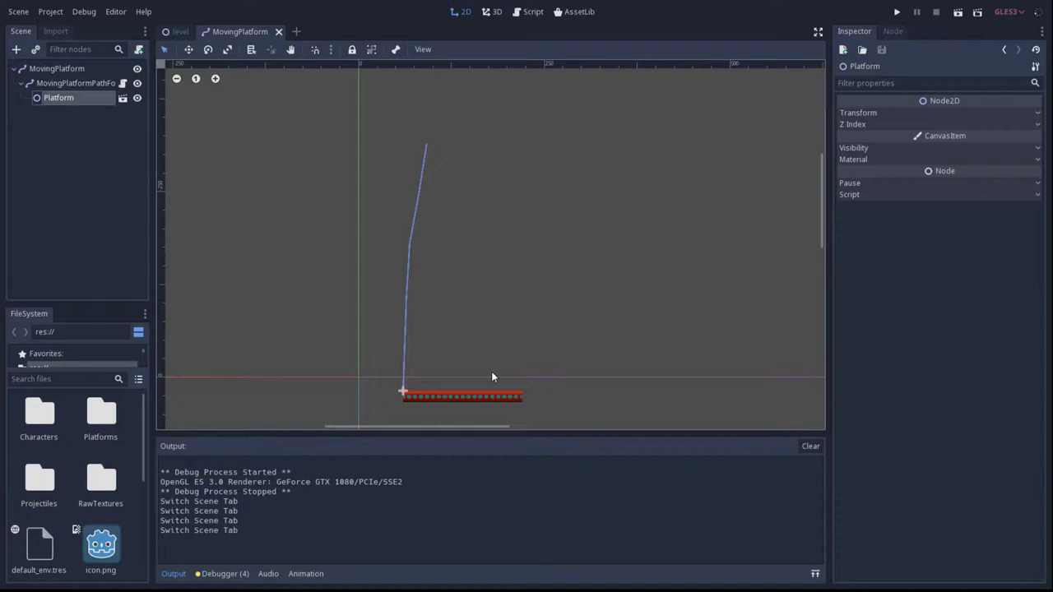
pyautogui.click(123, 97)
pyautogui.click(75, 84)
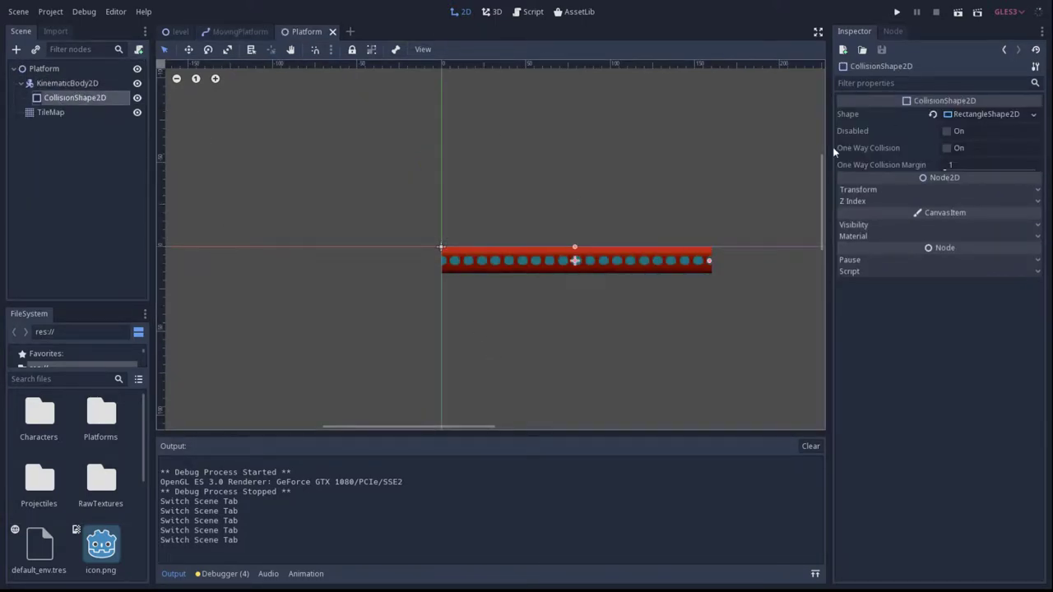
pyautogui.click(948, 148)
pyautogui.hotkey('ctrl', 's')
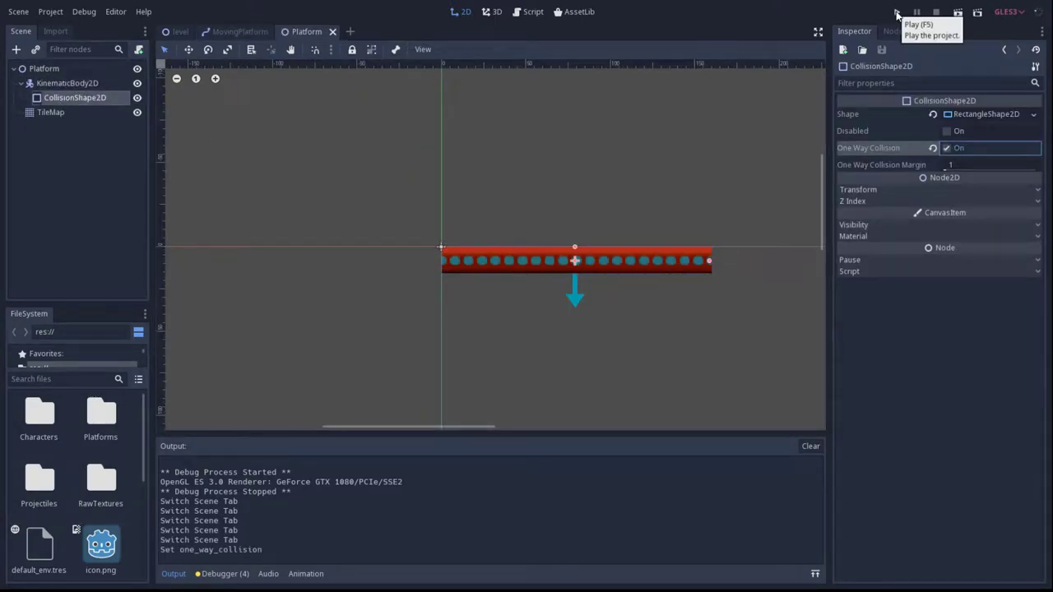
# Step: Run the project, stop it, and run it again
pyautogui.click(898, 12)
pyautogui.press('F8')
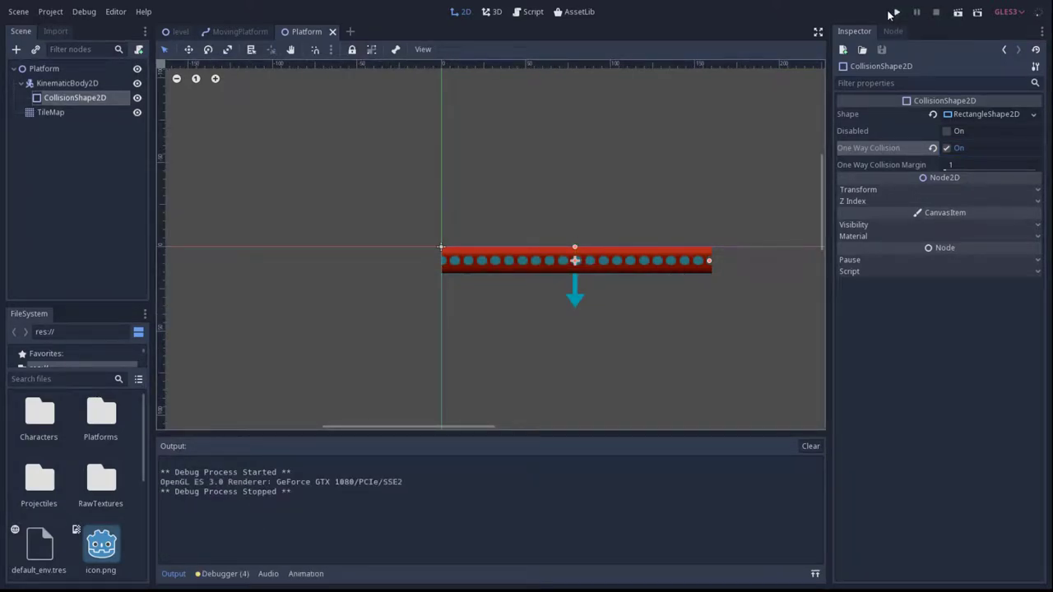
pyautogui.click(898, 12)
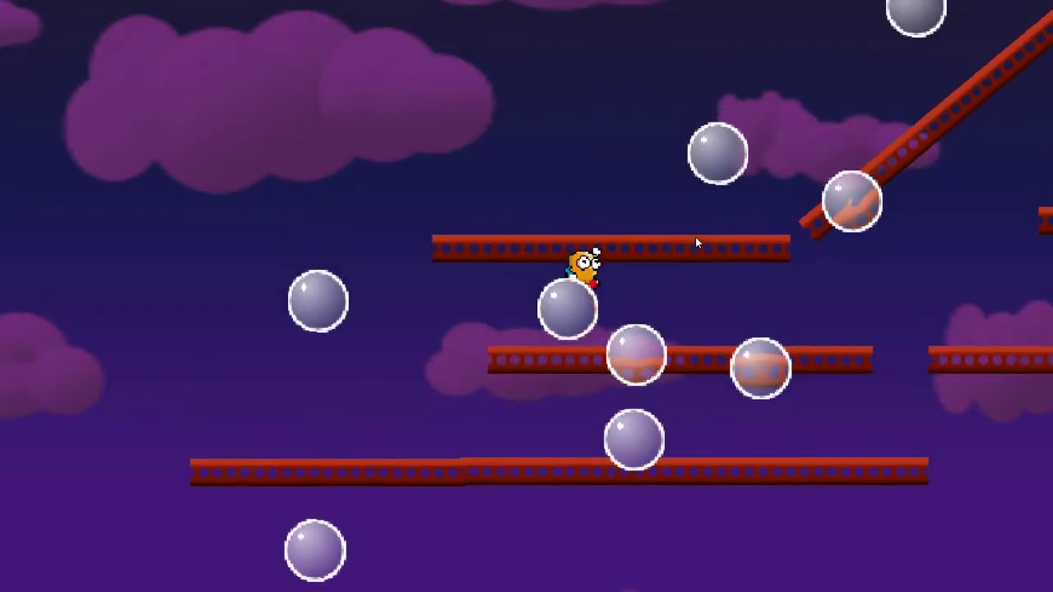
# Step: Jump Gummy through the red girders, drop down, and walk along the tilted blue platform
pyautogui.press('space')
pyautogui.press('space')
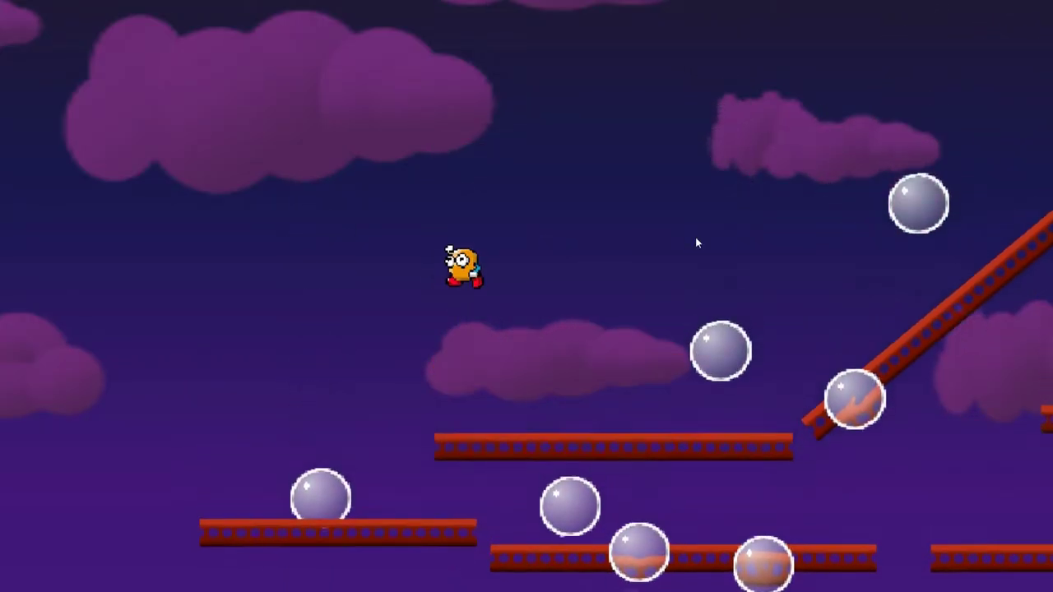
pyautogui.press('Right')
pyautogui.press('space')
pyautogui.press('Left')
pyautogui.press('Right')
pyautogui.press('space')
pyautogui.press('Left')
pyautogui.press('Down')
pyautogui.press('Right')
pyautogui.press('Left')
pyautogui.press('Right')
pyautogui.press('Left')
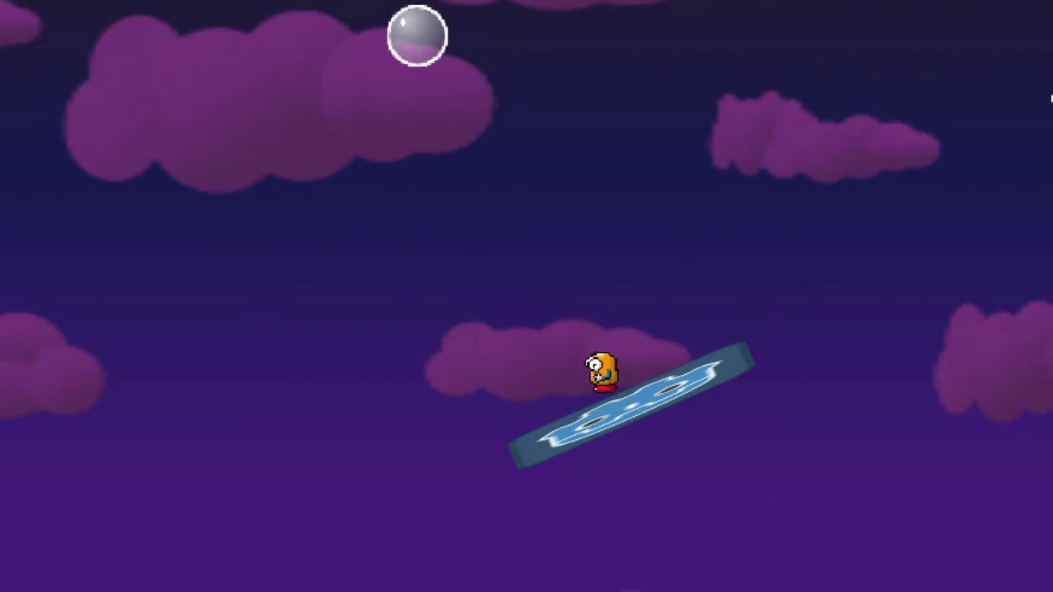
pyautogui.press('Down')
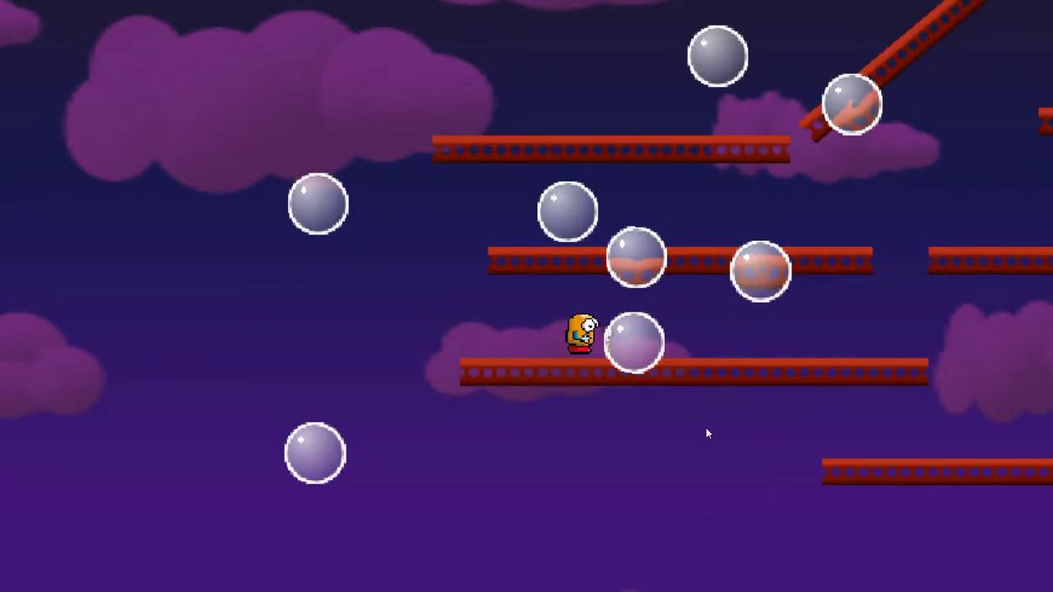
# Step: Jump up onto the girders, walk and hop along them, then stop the game with F8
pyautogui.press('Up')
pyautogui.press('Right')
pyautogui.press('Left')
pyautogui.press('Up')
pyautogui.press('Right')
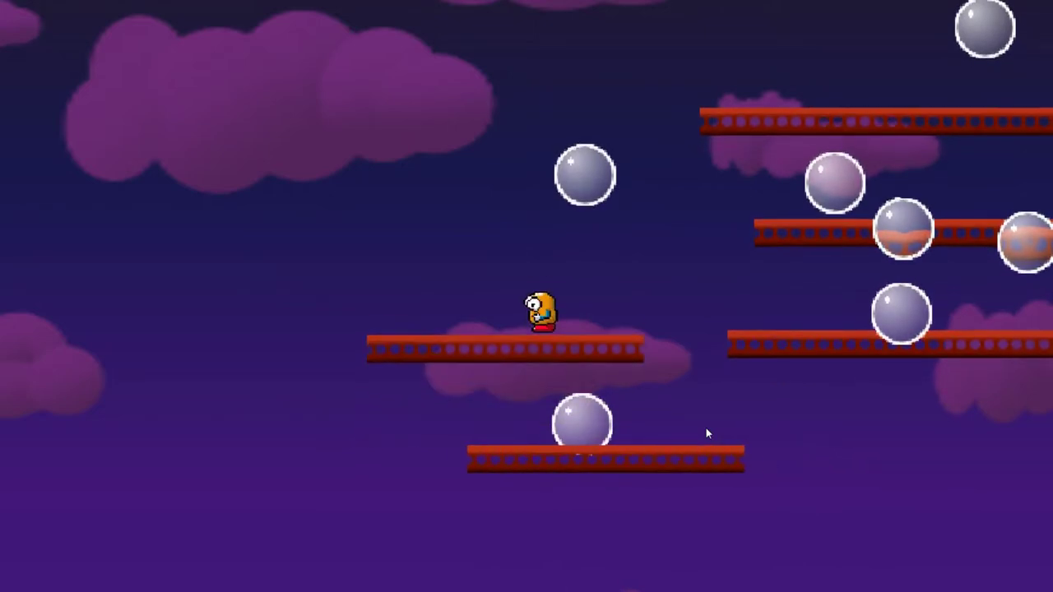
pyautogui.press('Left')
pyautogui.press('Right')
pyautogui.press('Up')
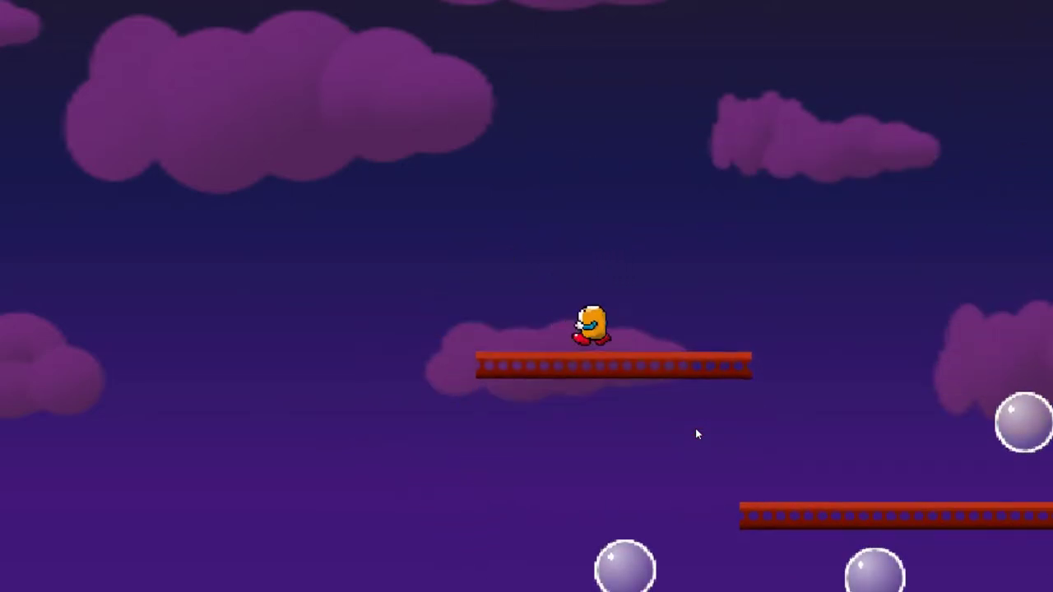
pyautogui.press('Right')
pyautogui.press('Up')
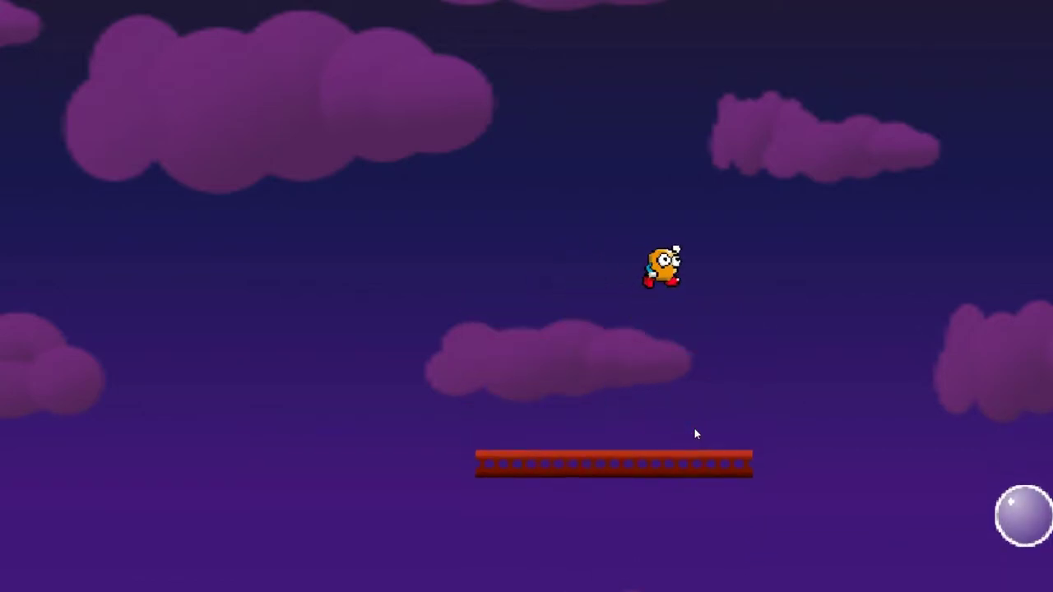
pyautogui.press('Left')
pyautogui.press('Right')
pyautogui.press('Up')
pyautogui.press('Left')
pyautogui.press('Up')
pyautogui.press('Left')
pyautogui.press('Right')
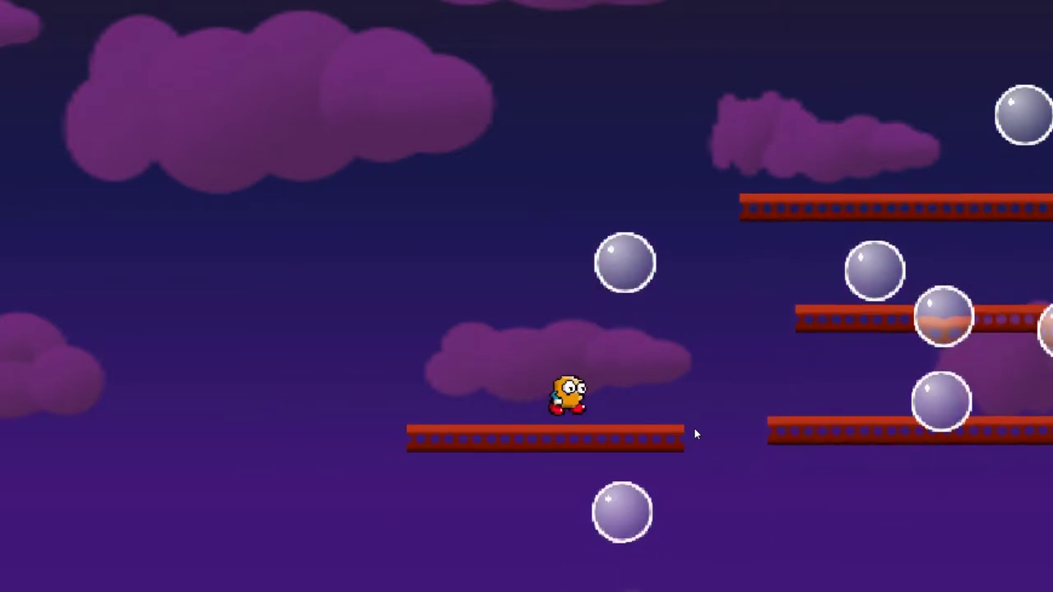
pyautogui.press('Up')
pyautogui.press('Left')
pyautogui.press('Right')
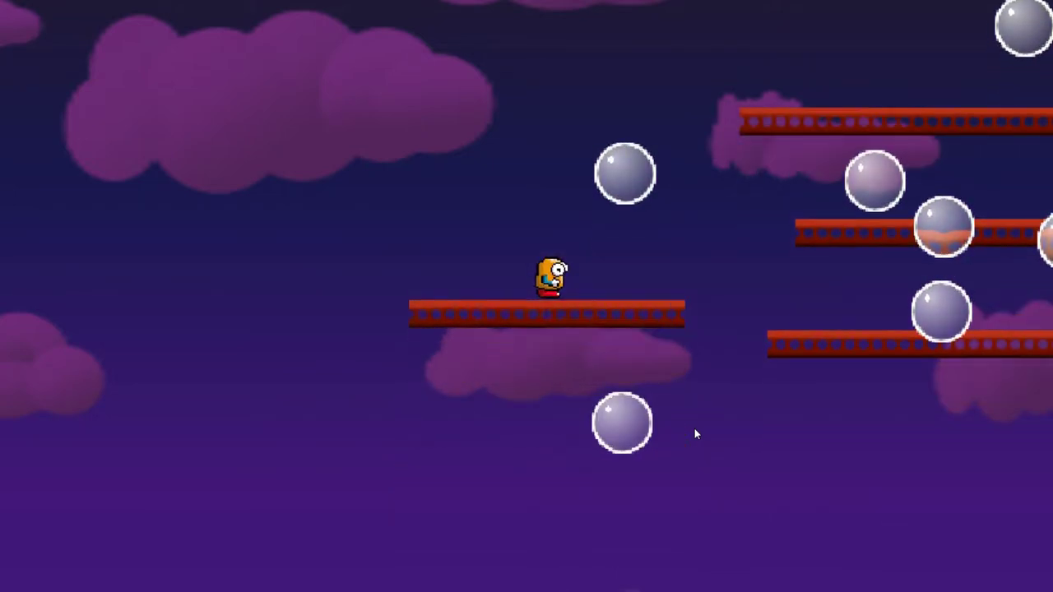
pyautogui.press('Right')
pyautogui.press('Left')
pyautogui.press('Right')
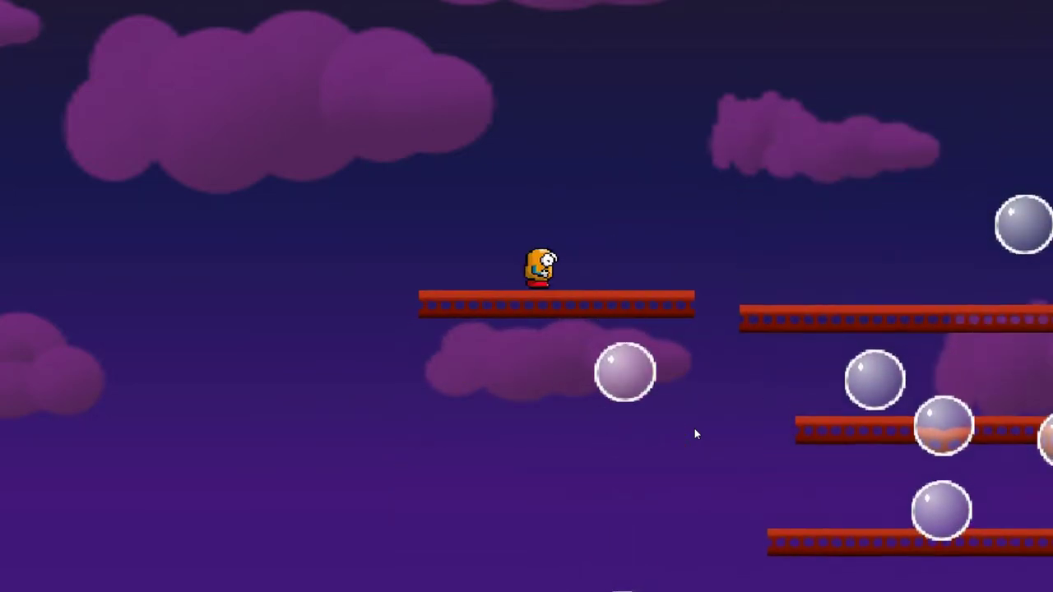
pyautogui.press('F8')
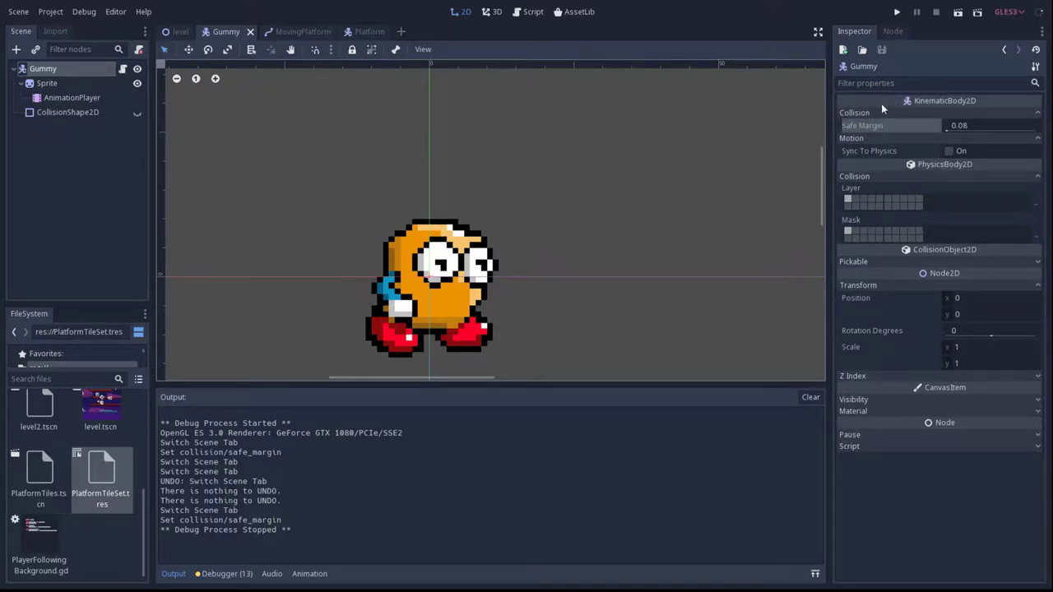
# Step: Change Gummy's KinematicBody2D Safe Margin from 0.08 to 0.3 and save the Gummy scene
pyautogui.click(967, 126)
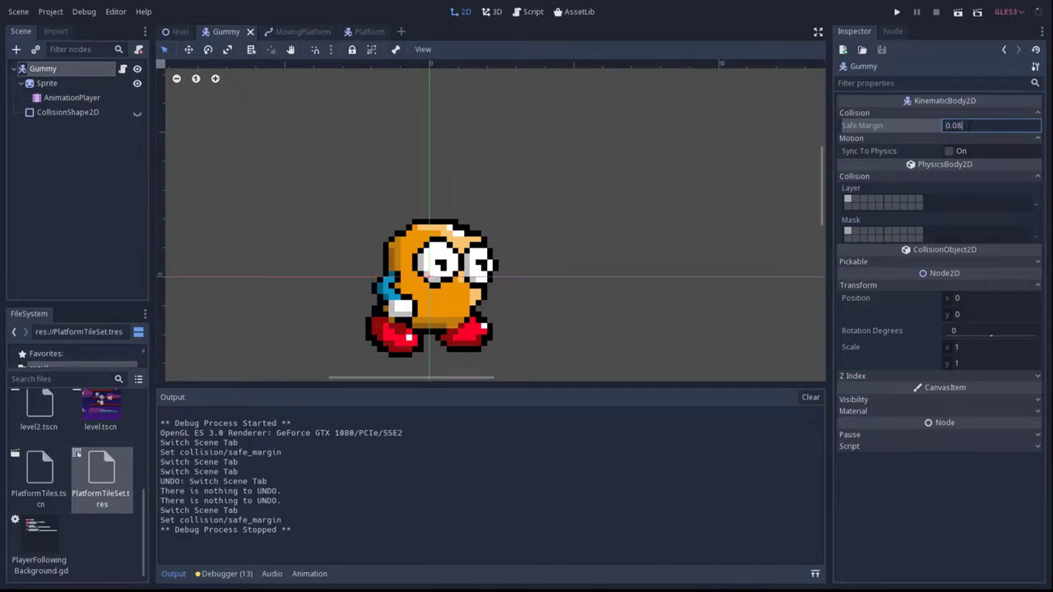
pyautogui.hotkey('shift', 'Left')
pyautogui.hotkey('shift', 'Left')
pyautogui.write('3')
pyautogui.press('Return')
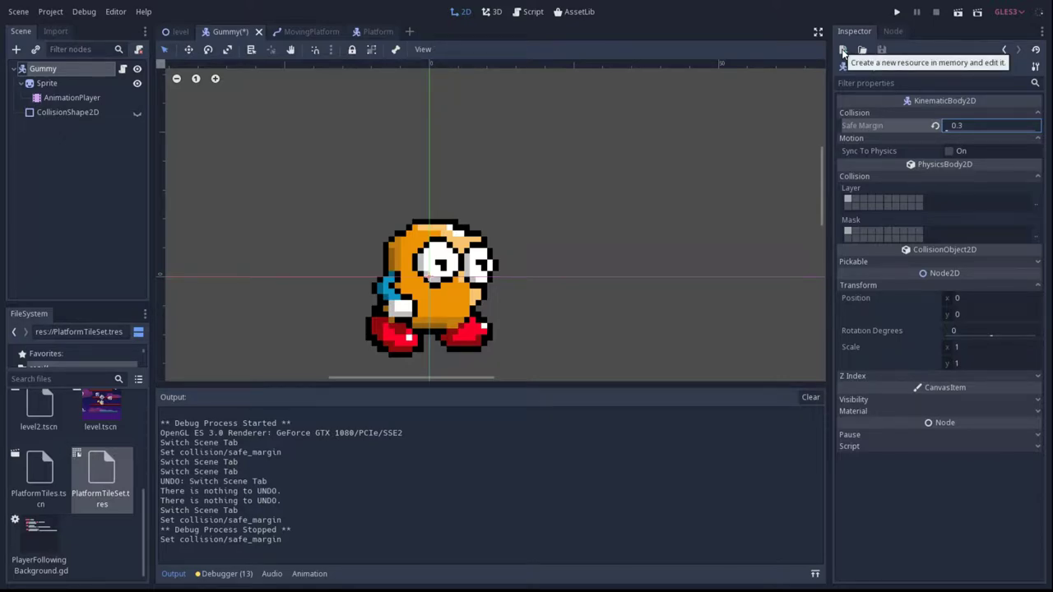
pyautogui.hotkey('ctrl', 's')
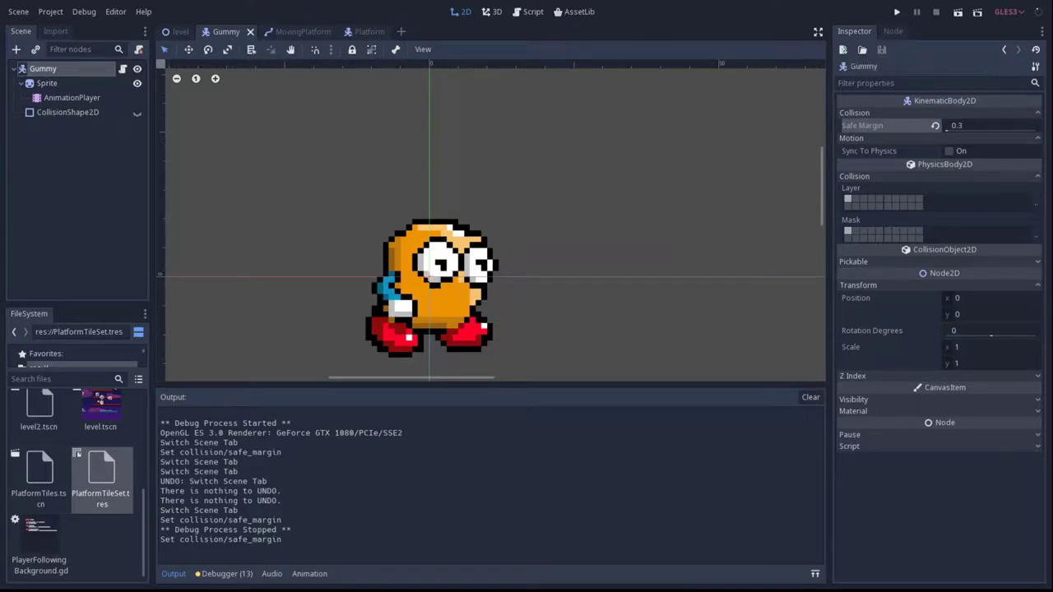
# Step: Review the move_and_slide_with_snap call on line 40 and the currentSnap reset on line 36 in Gummy.gd
pyautogui.click(124, 70)
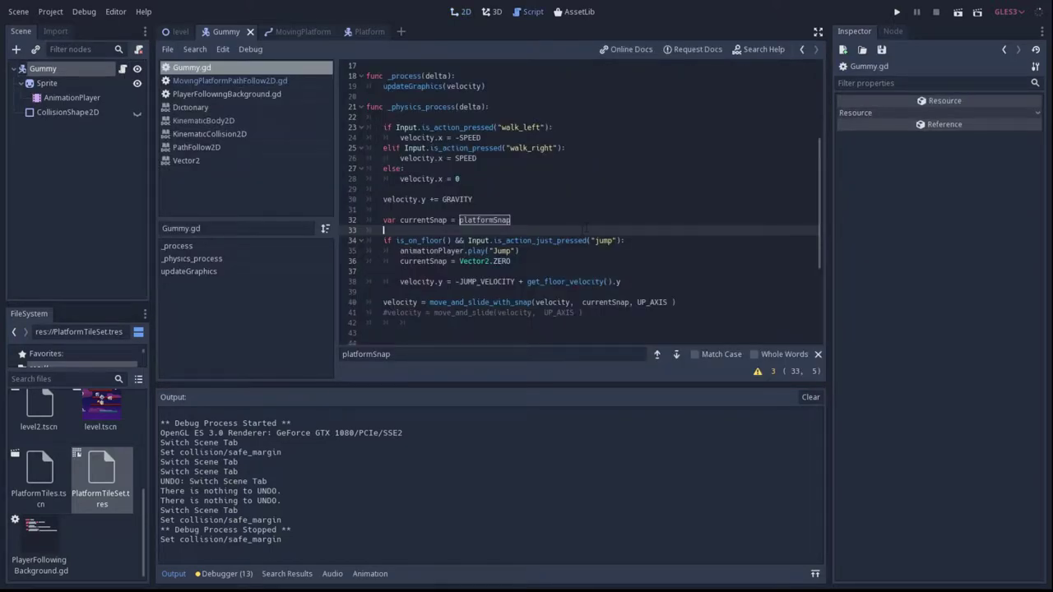
pyautogui.scroll(2, 585, 228)
pyautogui.scroll(-2, 585, 228)
pyautogui.scroll(-1, 591, 227)
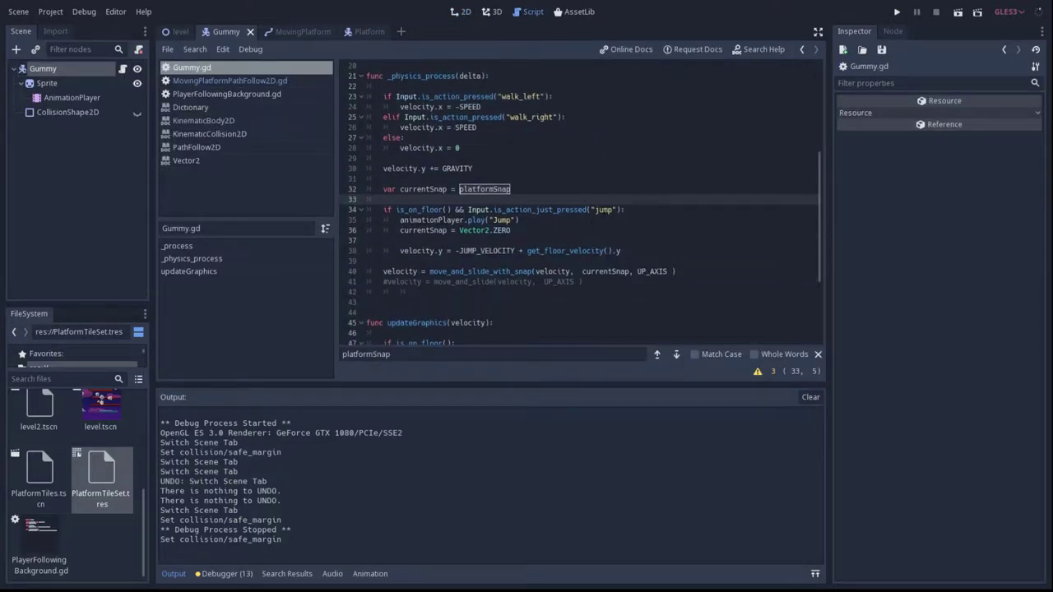
pyautogui.scroll(-2, 607, 231)
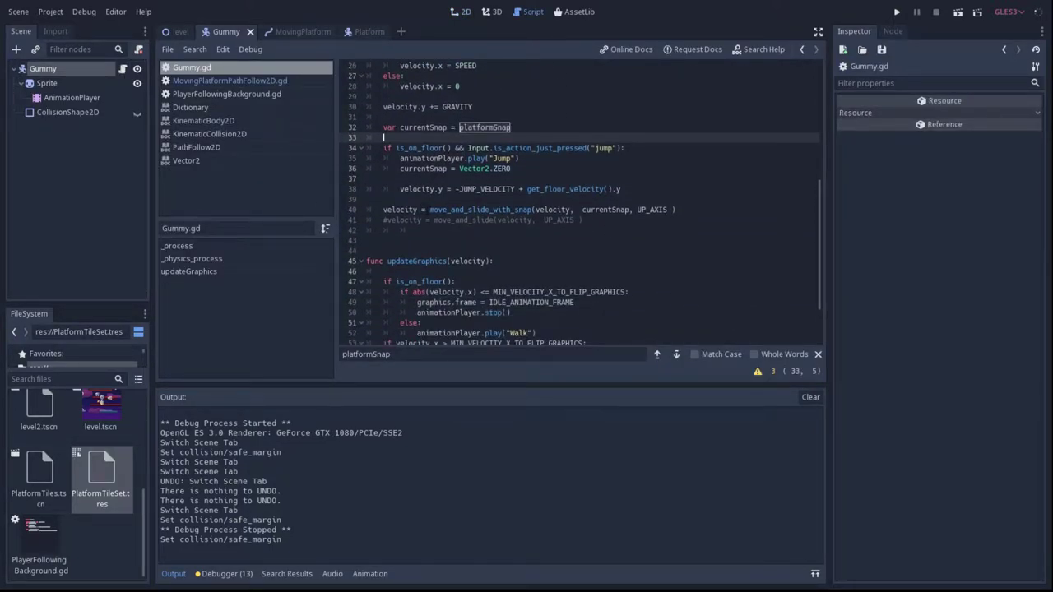
pyautogui.moveTo(430, 209); pyautogui.dragTo(677, 210)
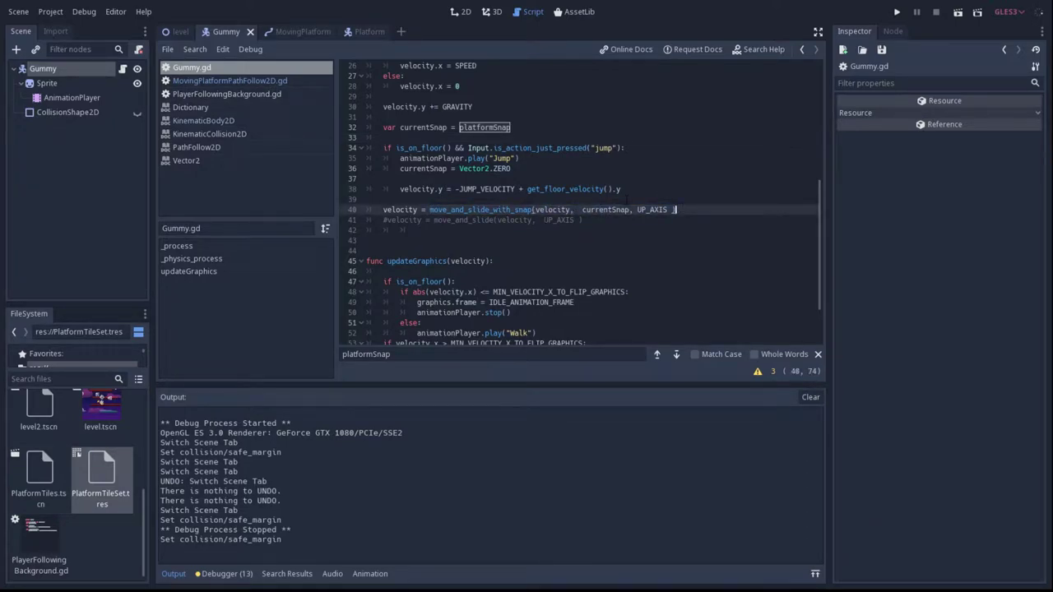
pyautogui.scroll(2, 626, 200)
pyautogui.scroll(1, 580, 205)
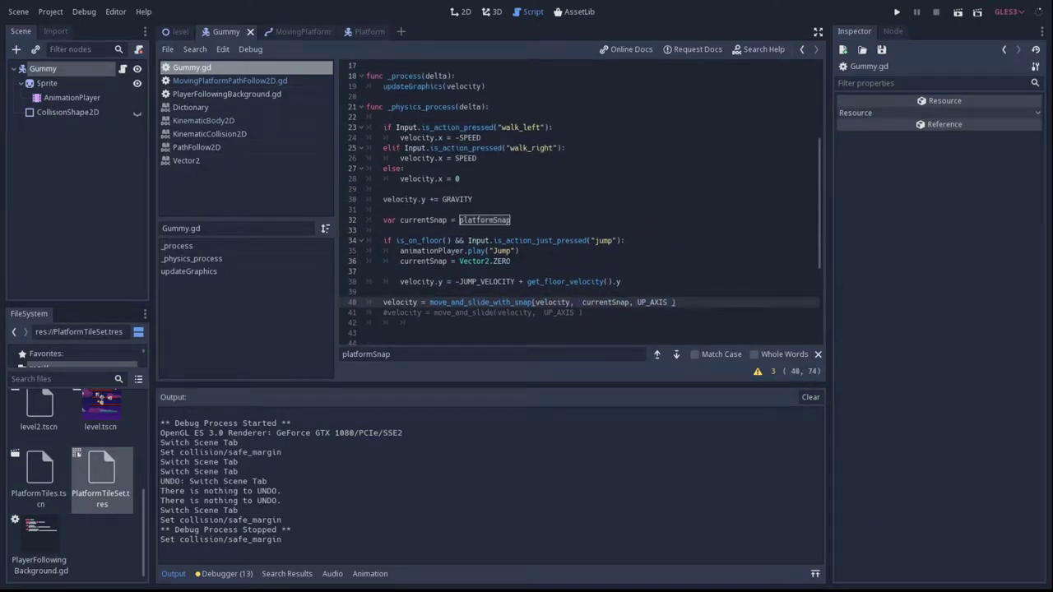
pyautogui.click(402, 261)
pyautogui.click(535, 259)
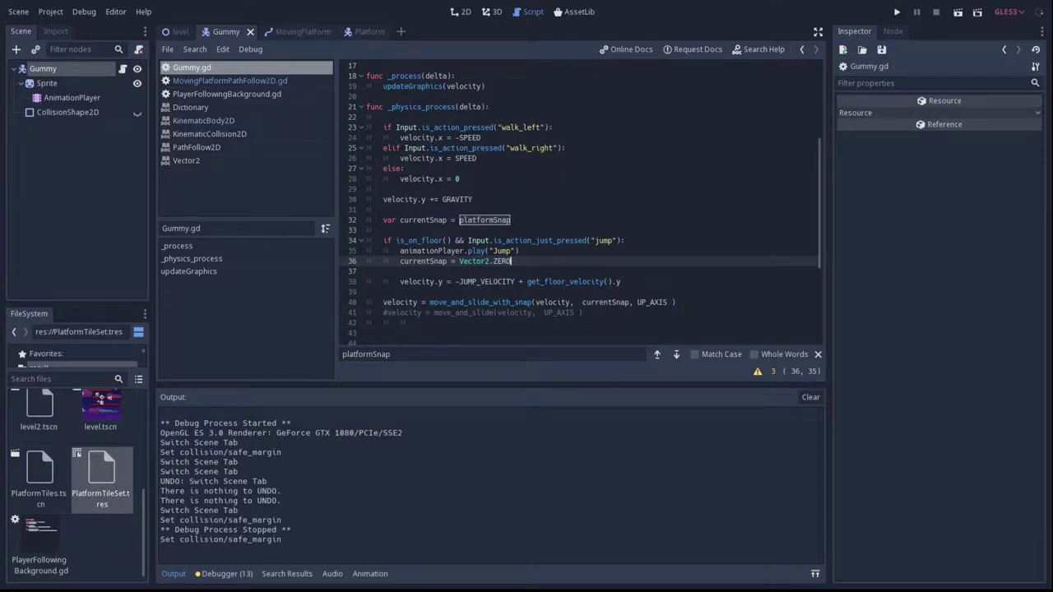
pyautogui.click(800, 50)
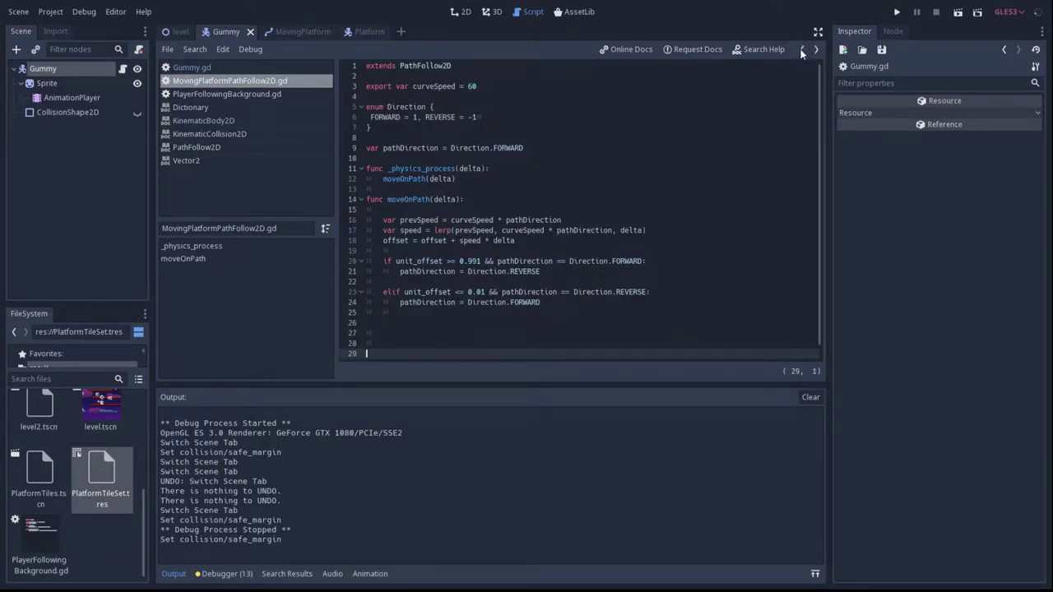
pyautogui.click(802, 51)
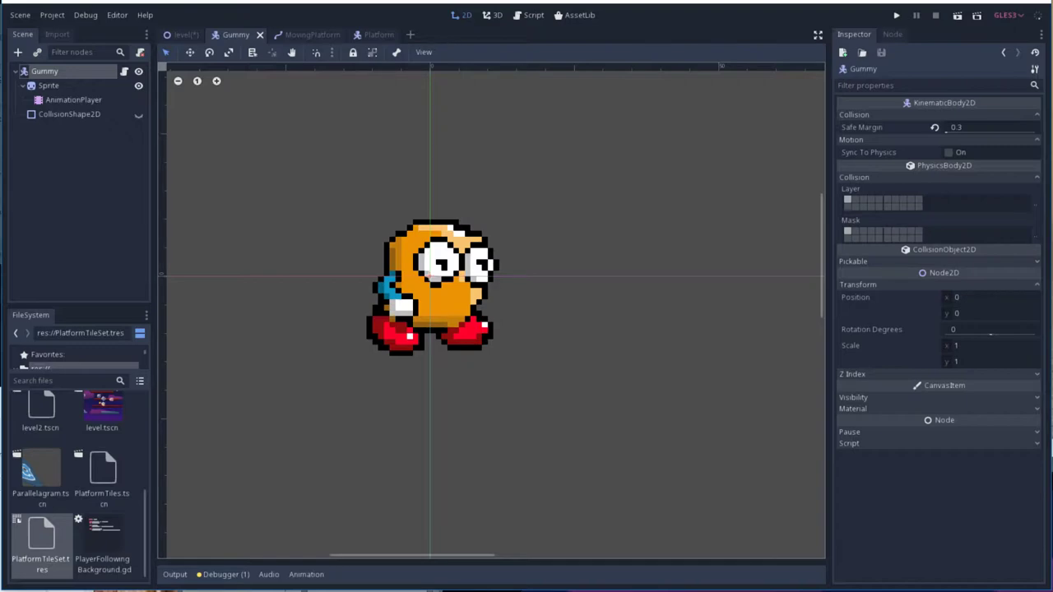
# Step: Create a new scene whose root is a RayCast2D rotated 180 degrees to point up
pyautogui.click(379, 34)
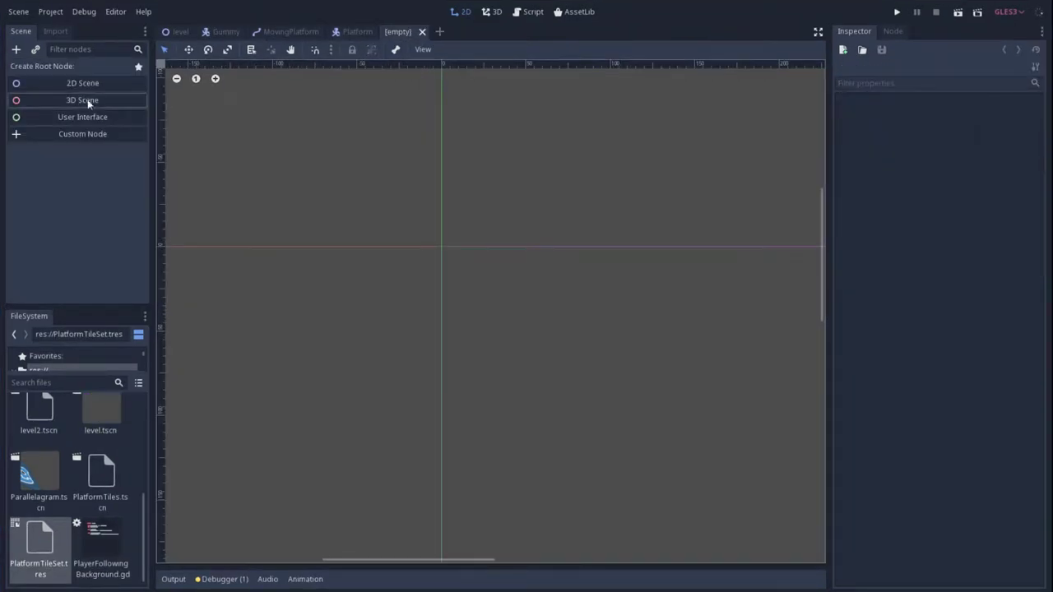
pyautogui.click(67, 81)
pyautogui.rightClick(49, 69)
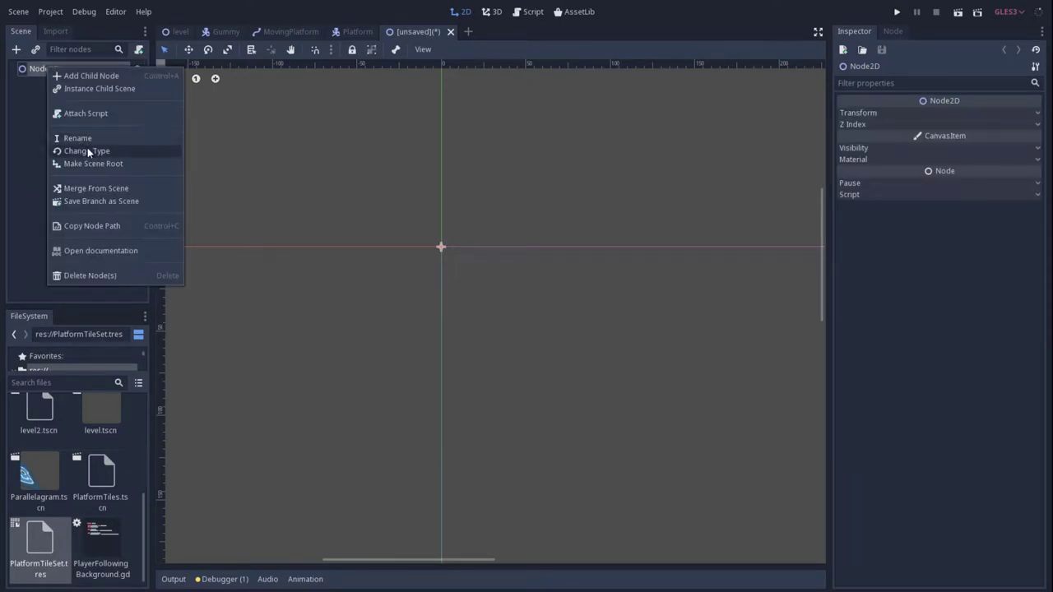
pyautogui.click(85, 149)
pyautogui.write('ray')
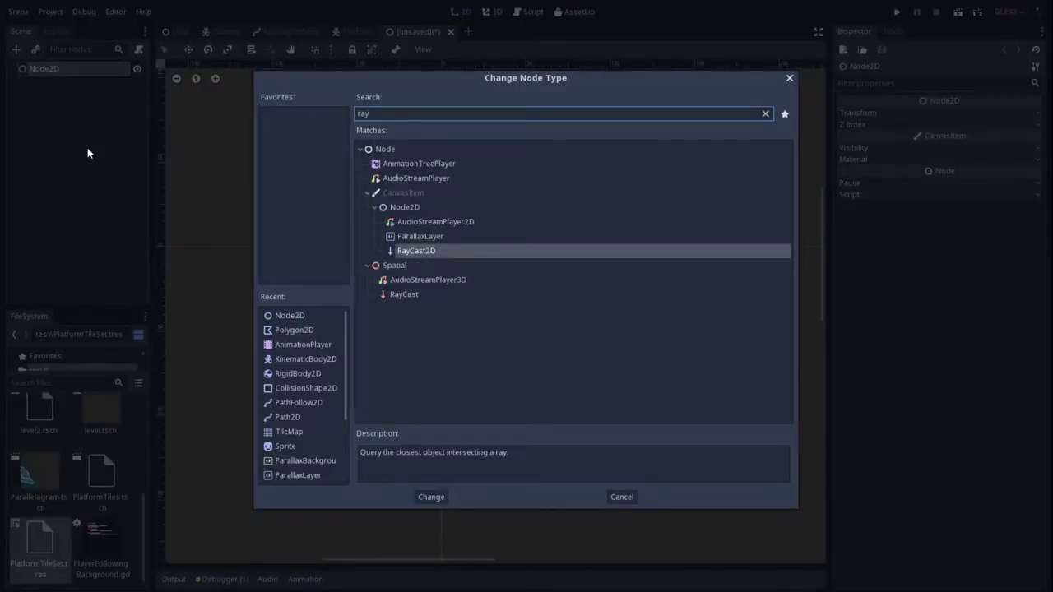
pyautogui.press('Return')
pyautogui.click(423, 301)
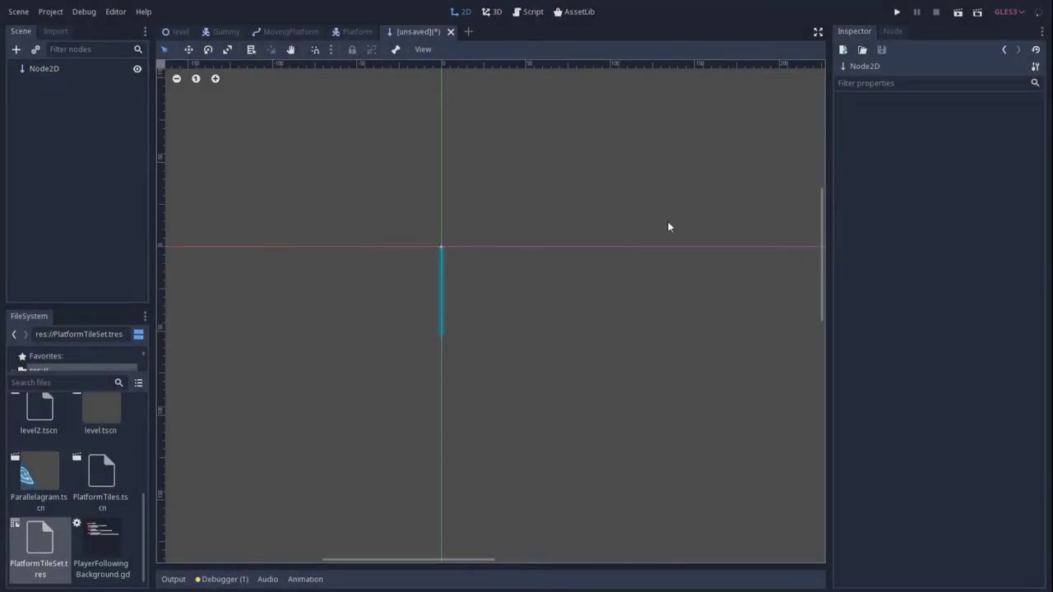
pyautogui.click(82, 71)
pyautogui.click(882, 233)
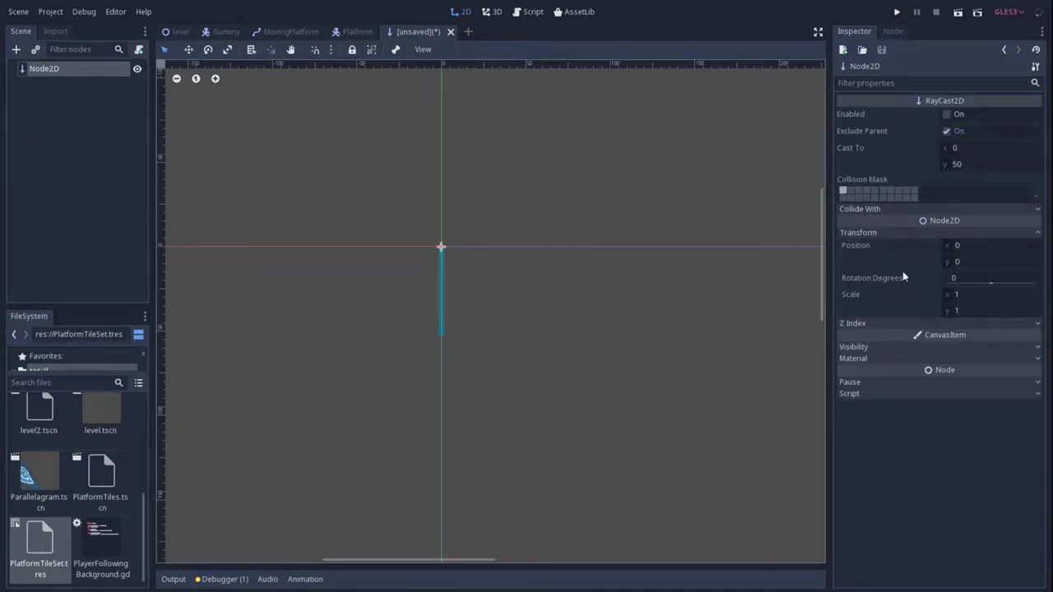
pyautogui.click(985, 286)
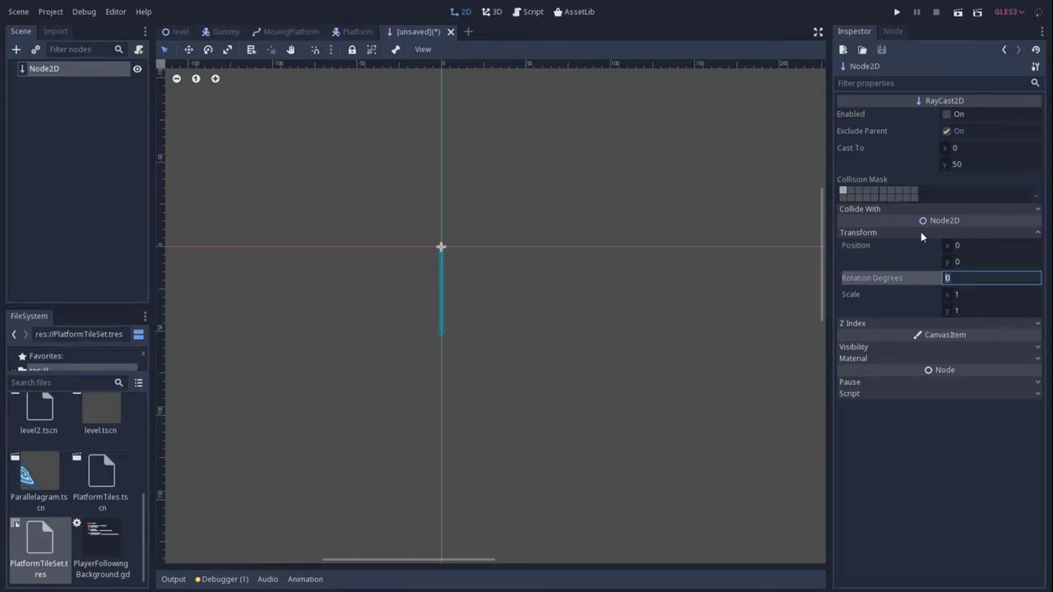
pyautogui.write('180')
pyautogui.press('Return')
# Step: Save the scene as headRayCast.tscn inside a new Physics folder at the project root
pyautogui.hotkey('ctrl', 's')
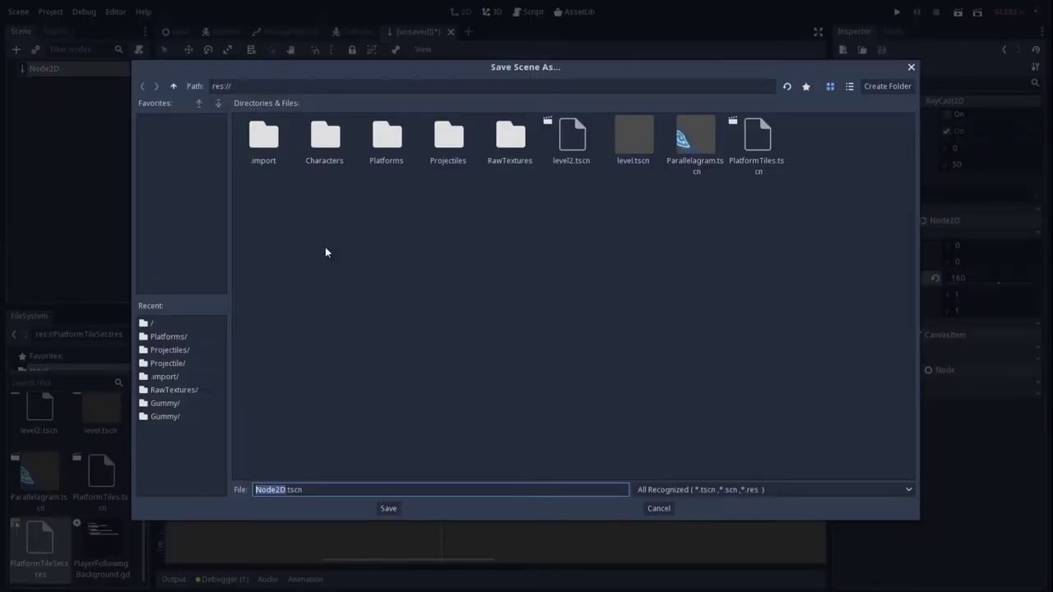
pyautogui.doubleClick(319, 145)
pyautogui.click(172, 86)
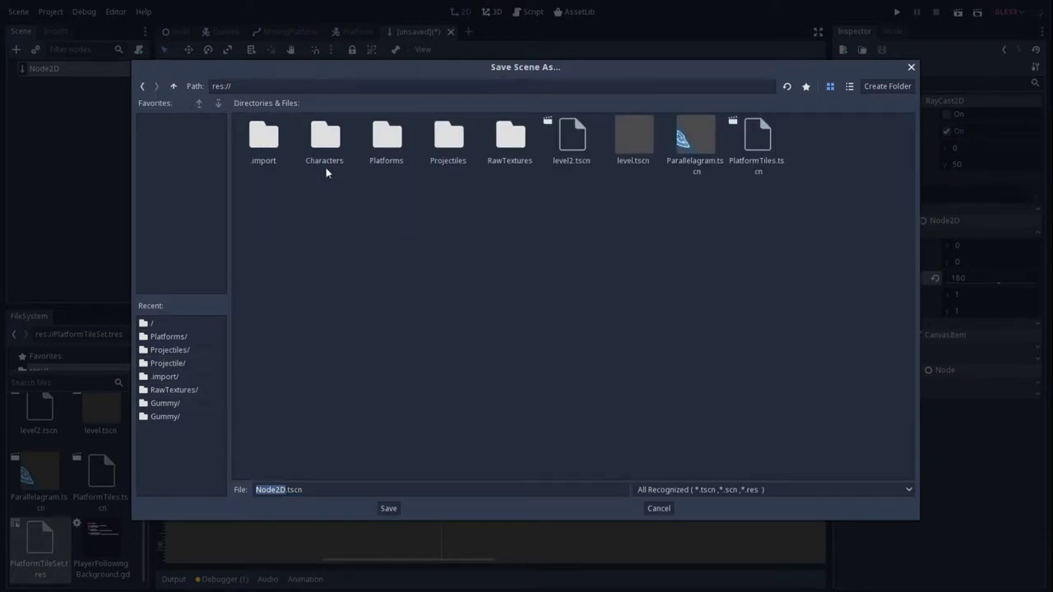
pyautogui.doubleClick(333, 142)
pyautogui.click(173, 85)
pyautogui.click(886, 88)
pyautogui.write('sics')
pyautogui.press('Return')
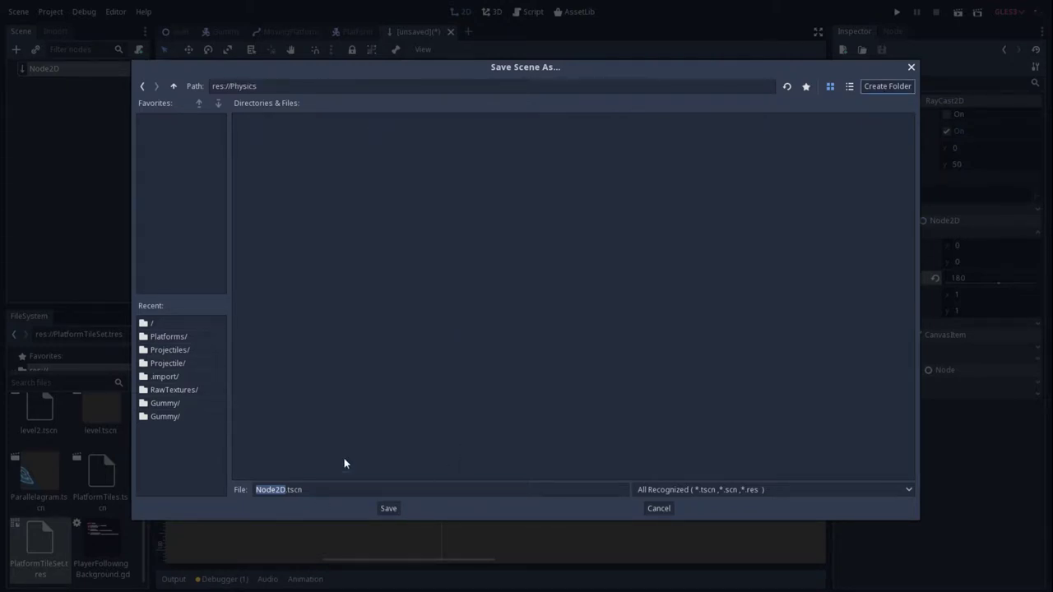
pyautogui.click(274, 490)
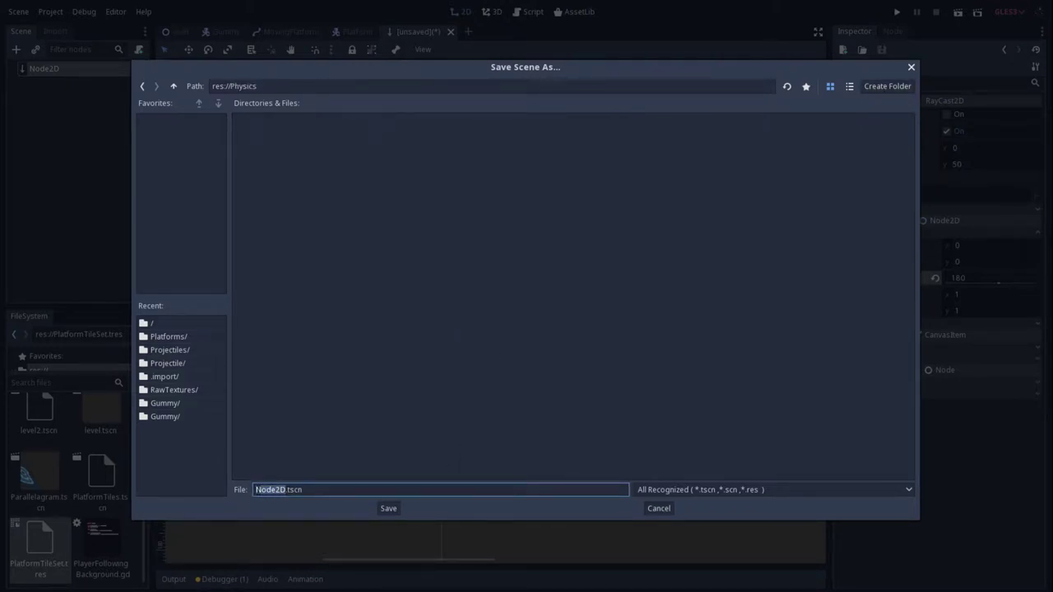
pyautogui.press('BackSpace')
pyautogui.write('headRayCast')
pyautogui.press('Return')
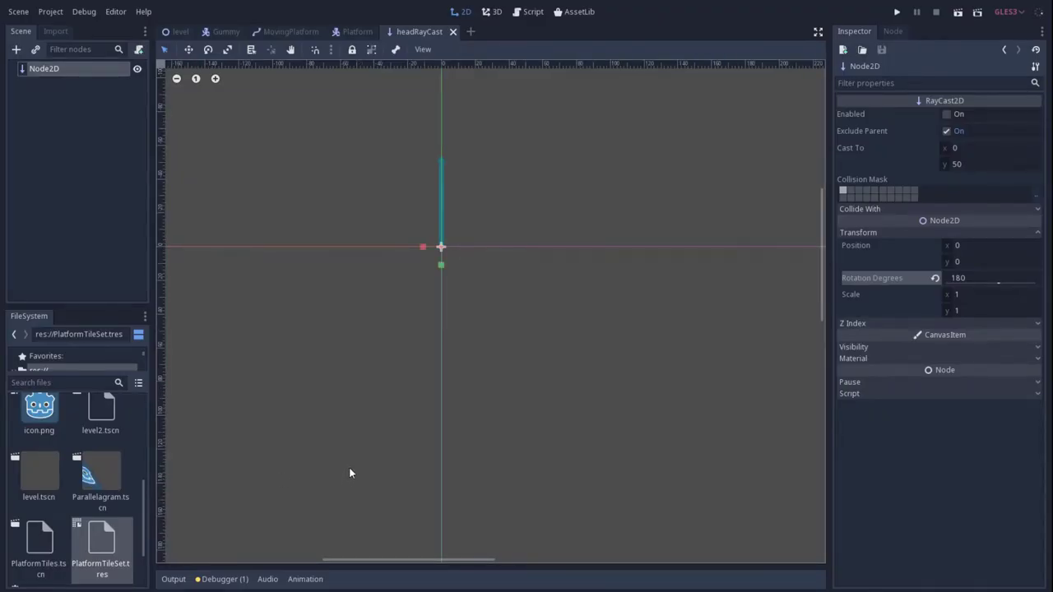
# Step: Attach a new headRayCast.gd script filled with the prepared raycast code, and save it
pyautogui.click(979, 408)
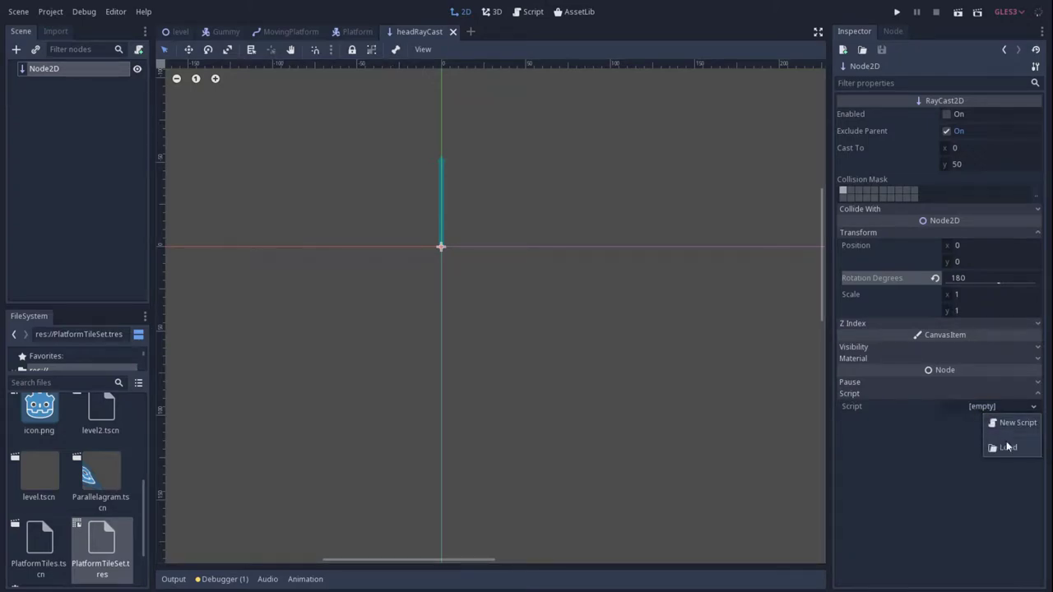
pyautogui.click(1019, 423)
pyautogui.click(482, 382)
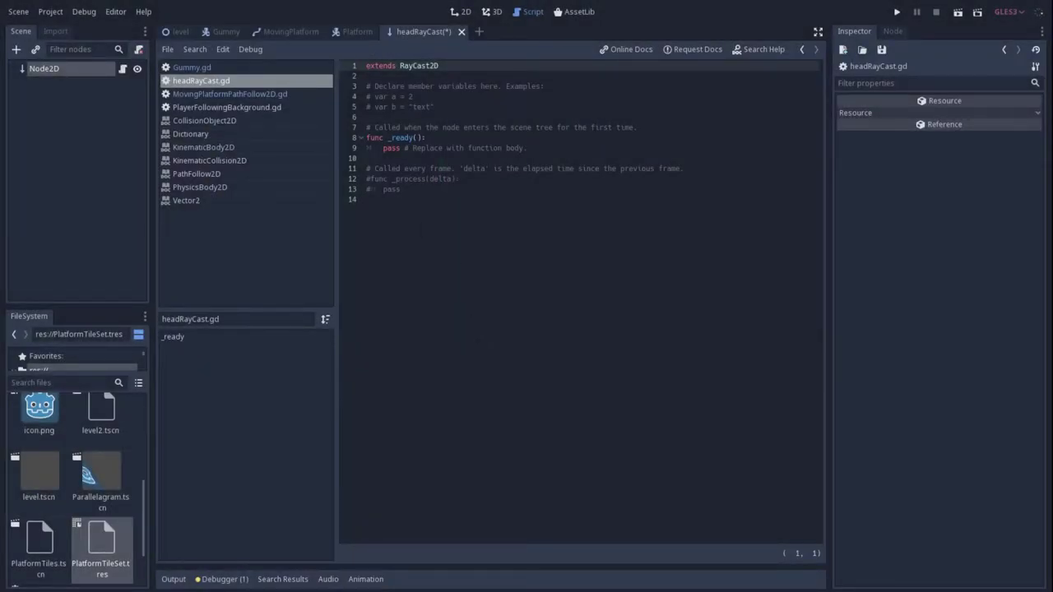
pyautogui.click(506, 222)
pyautogui.hotkey('ctrl', 'a')
pyautogui.hotkey('ctrl', 'v')
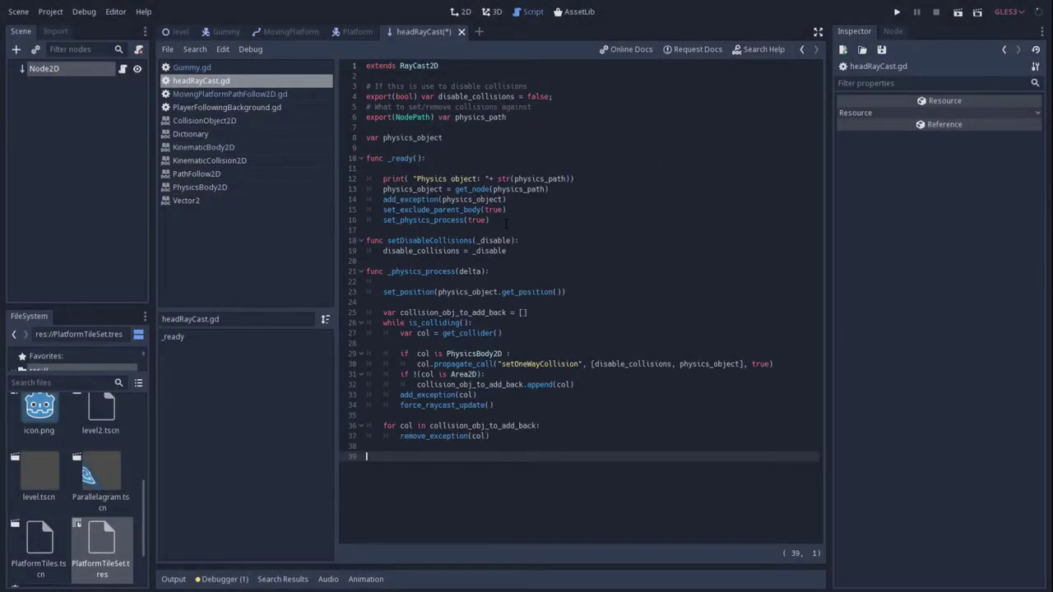
pyautogui.hotkey('ctrl', 's')
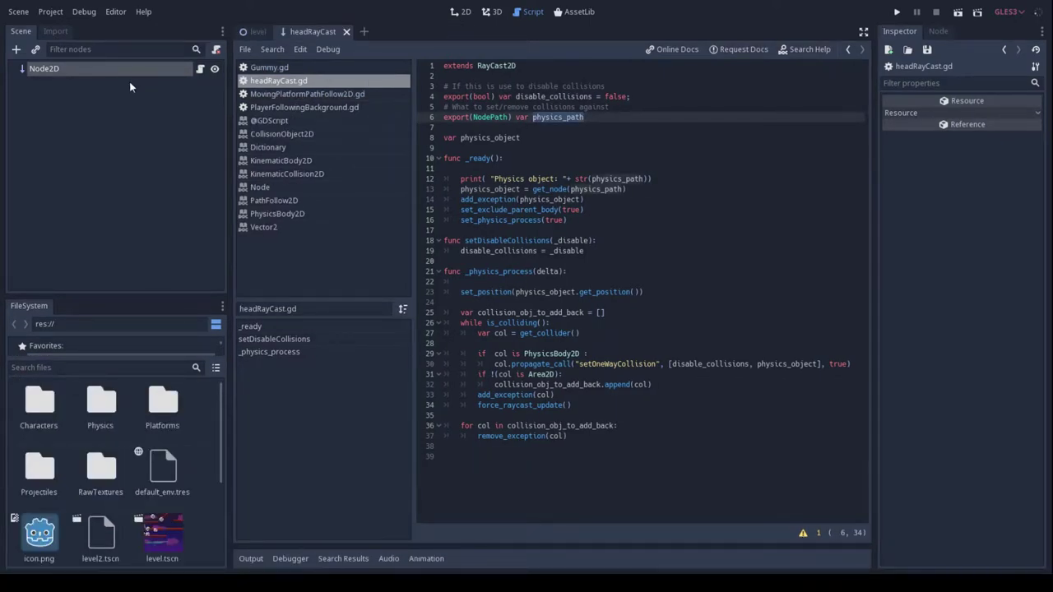
# Step: Rename the root node to headRayCast and review the is_colliding and add_exception lines
pyautogui.click(118, 67)
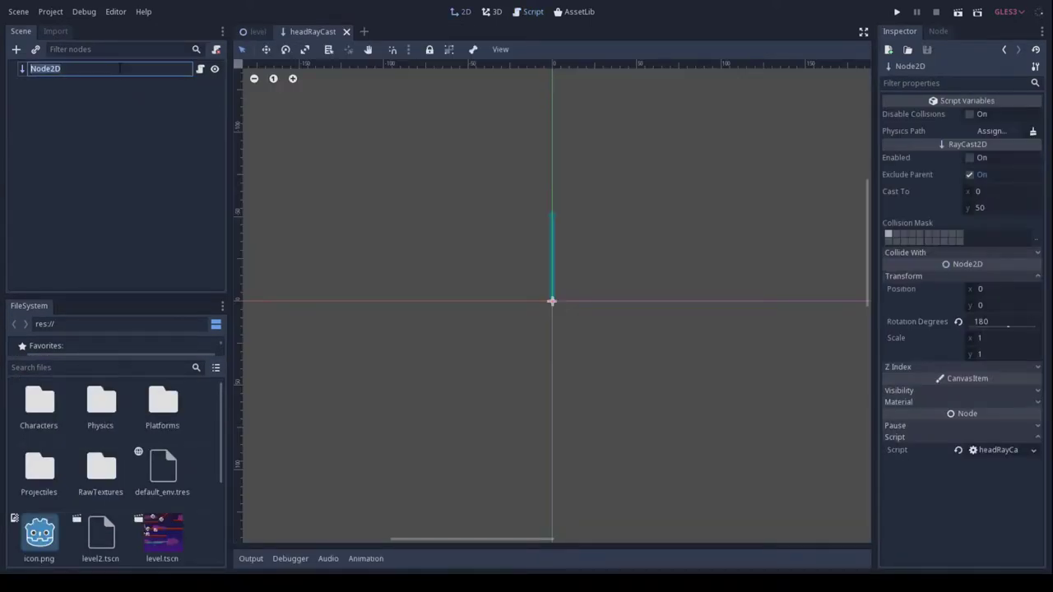
pyautogui.doubleClick(119, 67)
pyautogui.write('headRayCast')
pyautogui.press('Return')
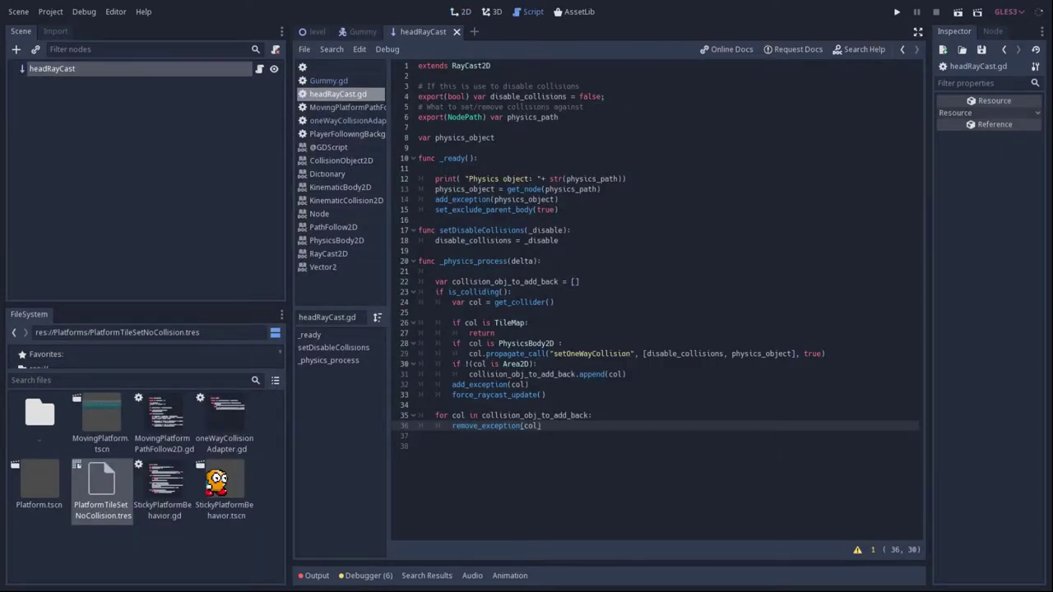
pyautogui.moveTo(434, 292); pyautogui.dragTo(513, 293)
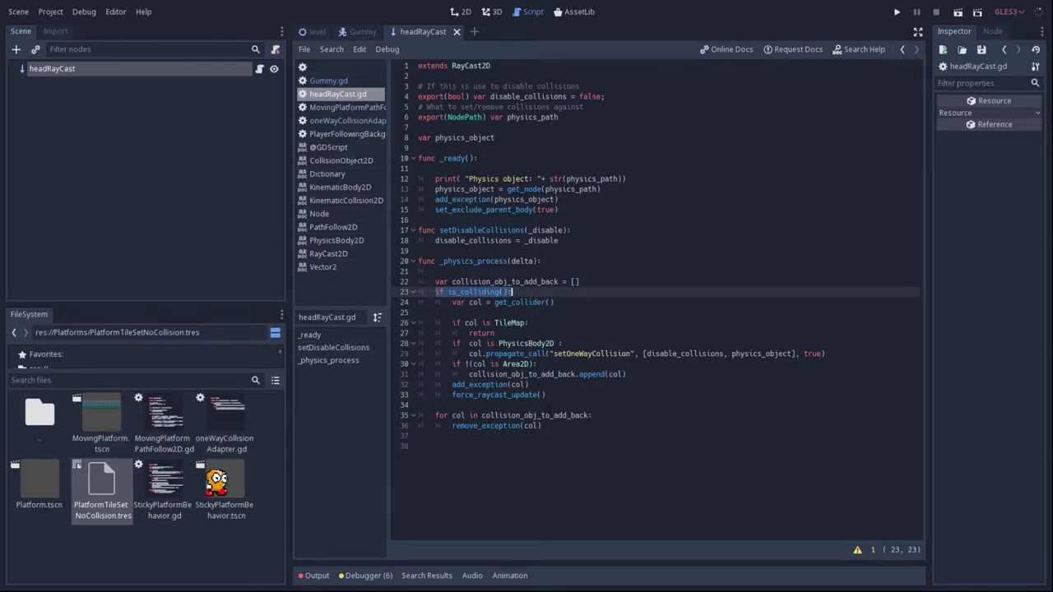
pyautogui.moveTo(436, 384); pyautogui.dragTo(530, 384)
pyautogui.click(530, 384)
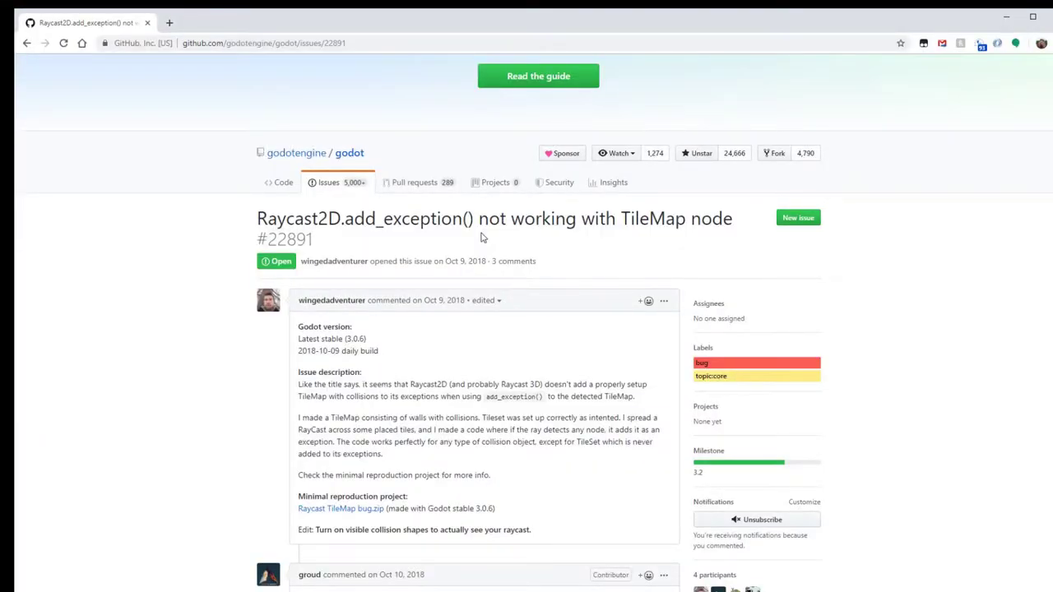
# Step: Scroll GitHub issue #22891 down to the comment with the _physics_process raycast code
pyautogui.scroll(-1, 483, 238)
pyautogui.scroll(2, 400, 242)
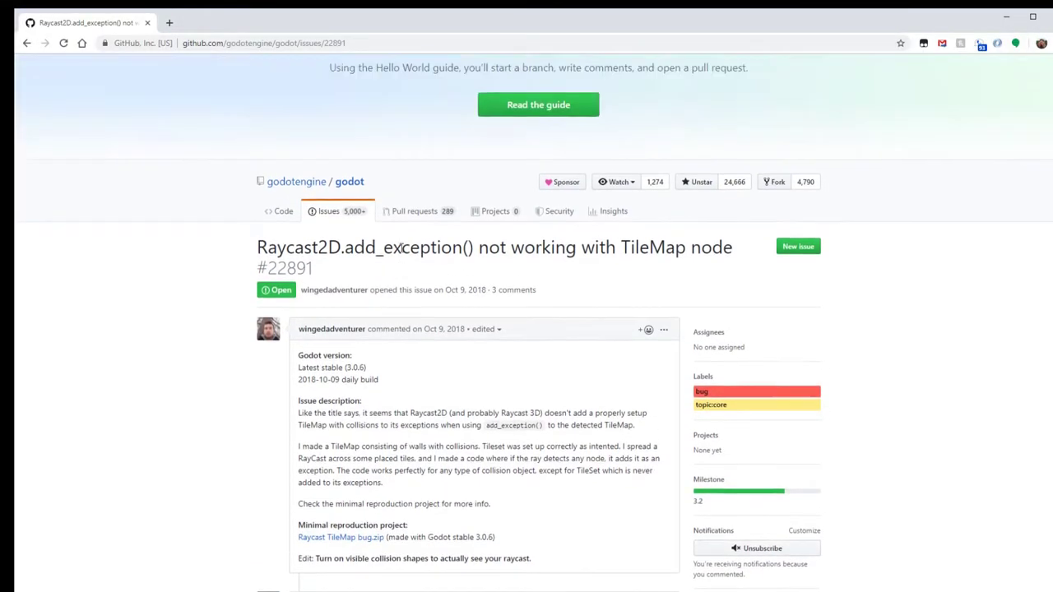
pyautogui.scroll(-2, 341, 224)
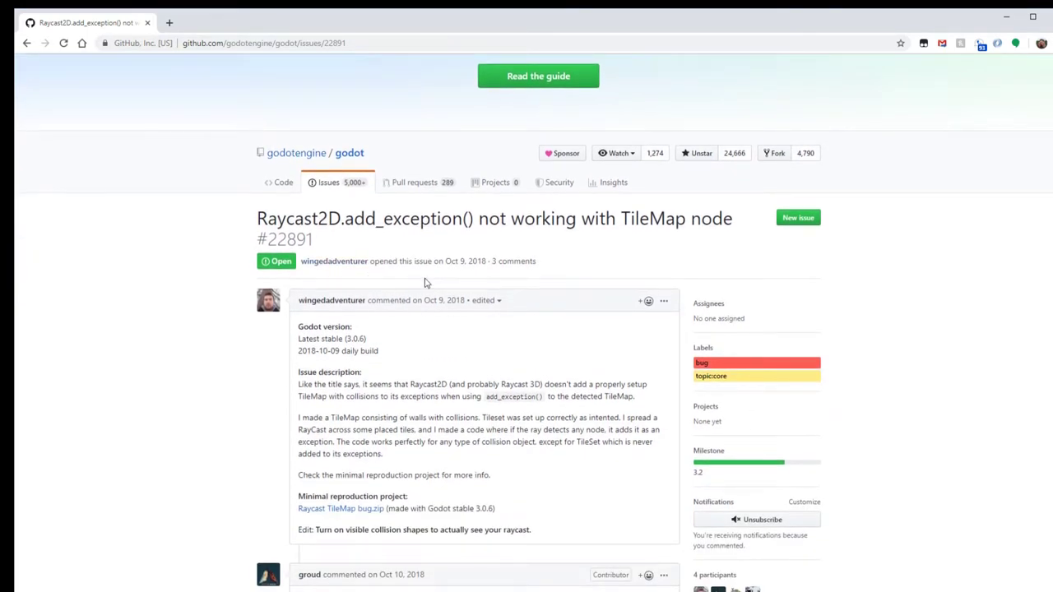
pyautogui.scroll(-2, 425, 283)
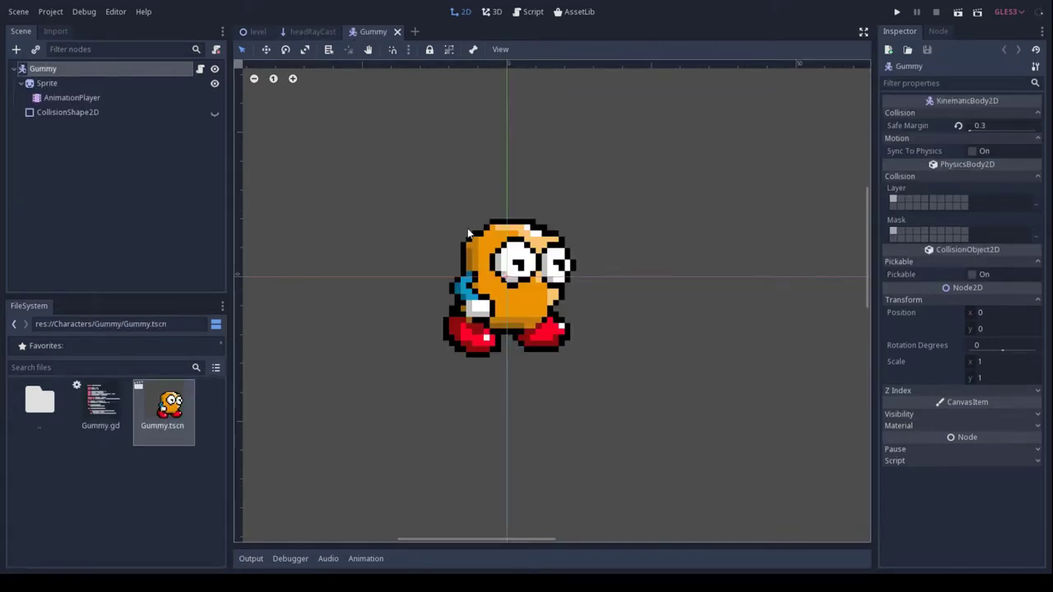
# Step: Add a RayCasts Node2D to Gummy with a HeadRayCasts child, and save
pyautogui.click(16, 49)
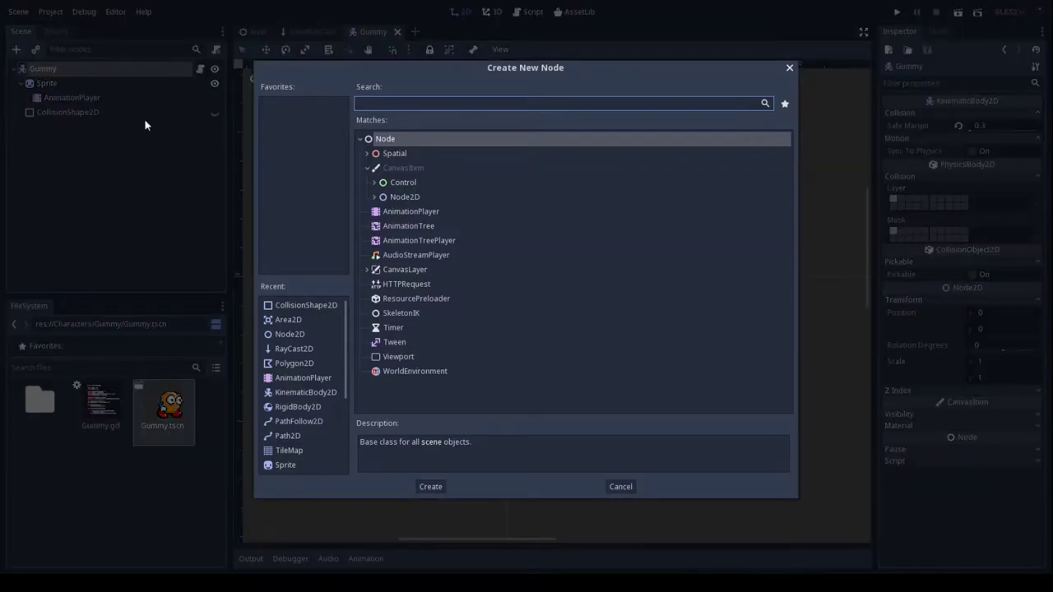
pyautogui.write('2d')
pyautogui.press('Return')
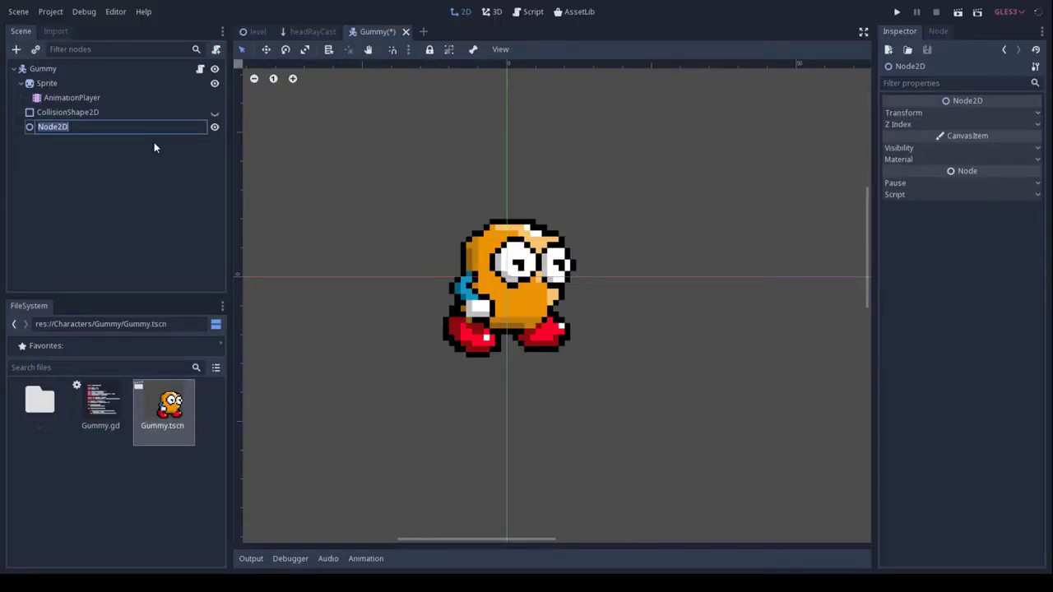
pyautogui.write('RayCasts')
pyautogui.press('Return')
pyautogui.click(17, 50)
pyautogui.doubleClick(416, 138)
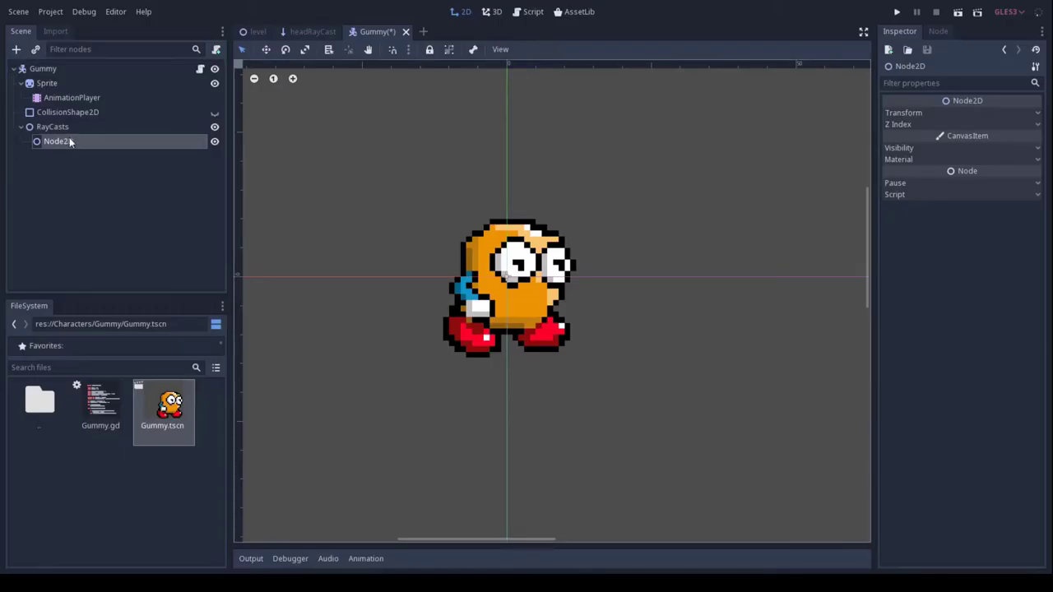
pyautogui.doubleClick(71, 141)
pyautogui.write('HeadRayCasts')
pyautogui.press('Return')
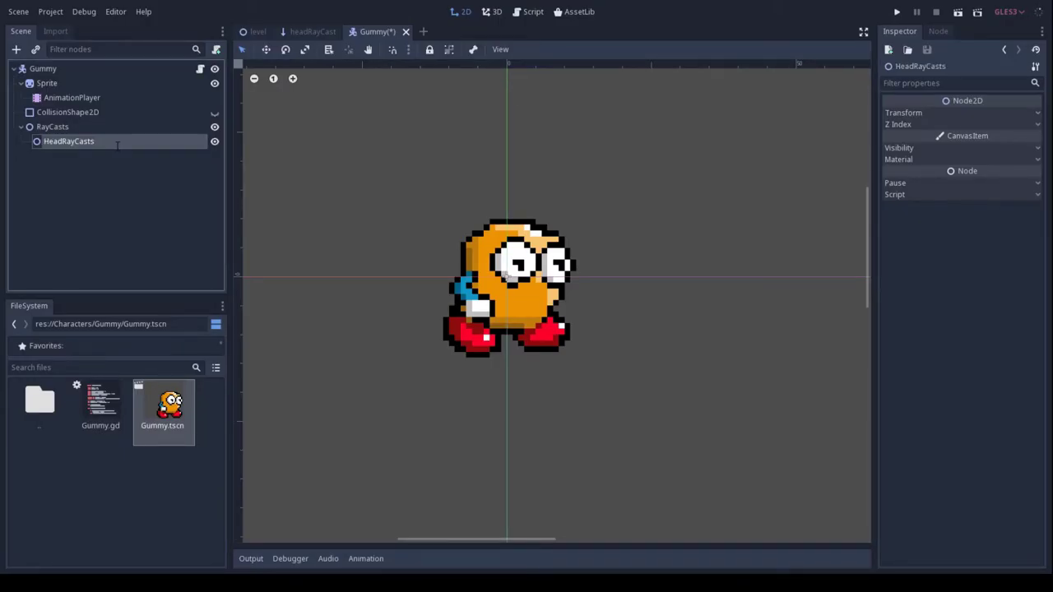
pyautogui.rightClick(91, 128)
pyautogui.click(66, 163)
pyautogui.hotkey('ctrl', 's')
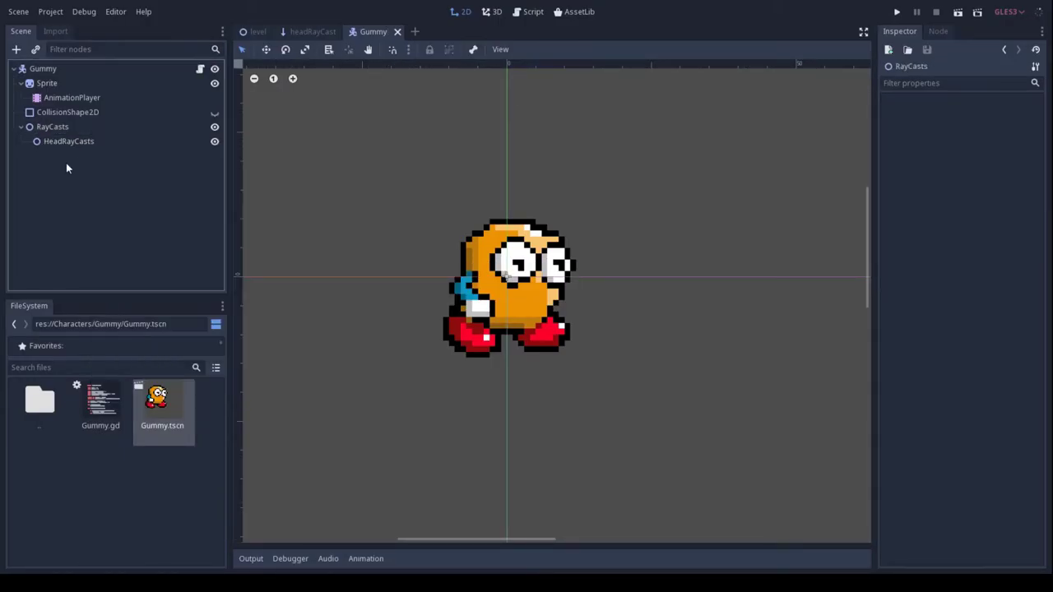
# Step: Add a second Node2D child named GroundRayCasts under RayCasts
pyautogui.click(52, 127)
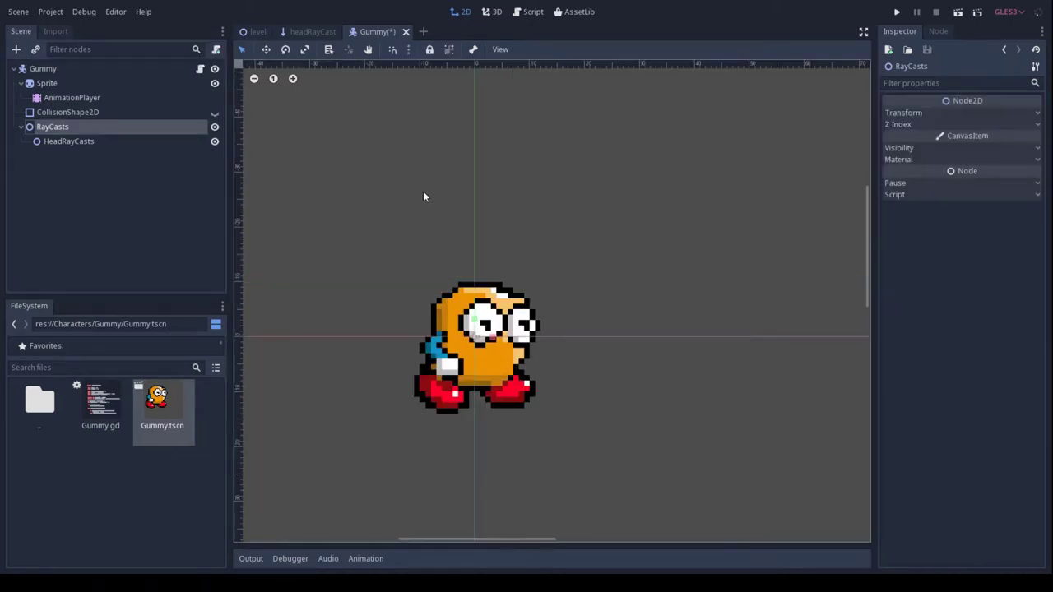
pyautogui.click(16, 50)
pyautogui.doubleClick(425, 138)
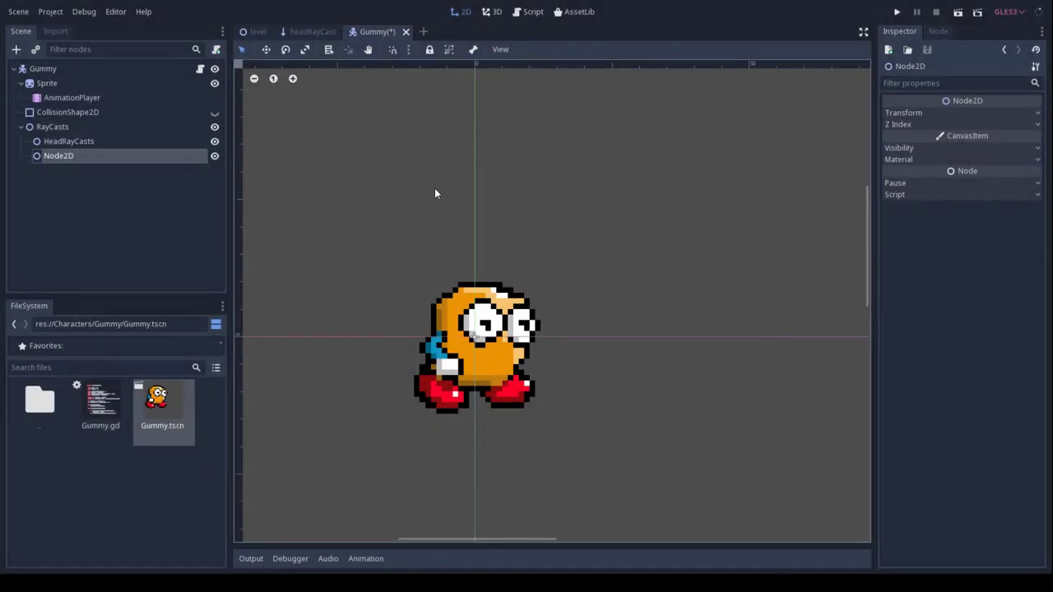
pyautogui.doubleClick(132, 156)
pyautogui.write('GroundRayCasts')
pyautogui.press('Return')
# Step: Instance headRayCast.tscn under HeadRayCasts and shorten its cast length to 20
pyautogui.press('Up')
pyautogui.click(35, 50)
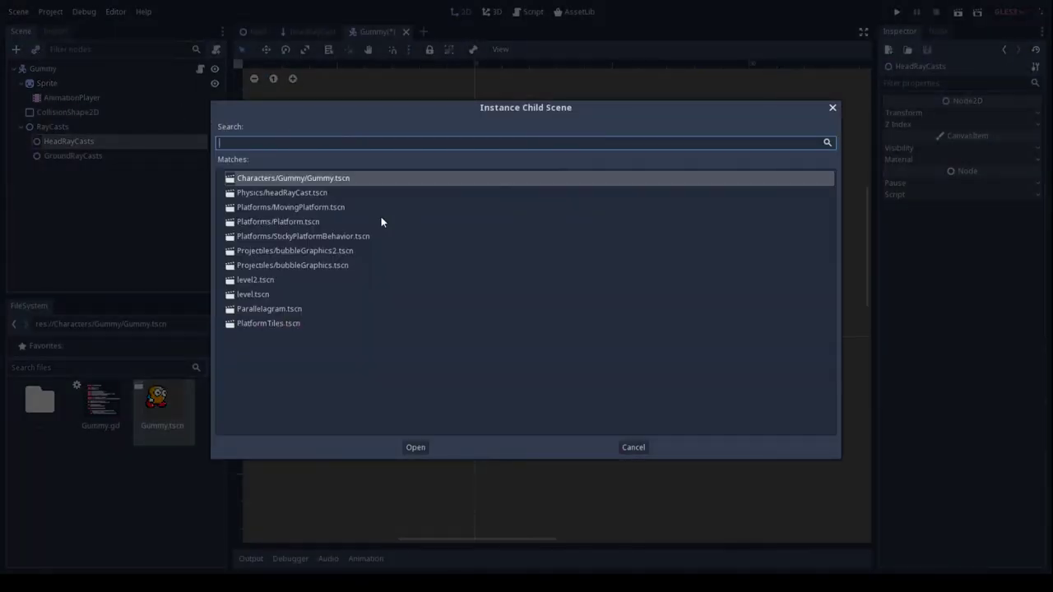
pyautogui.doubleClick(319, 193)
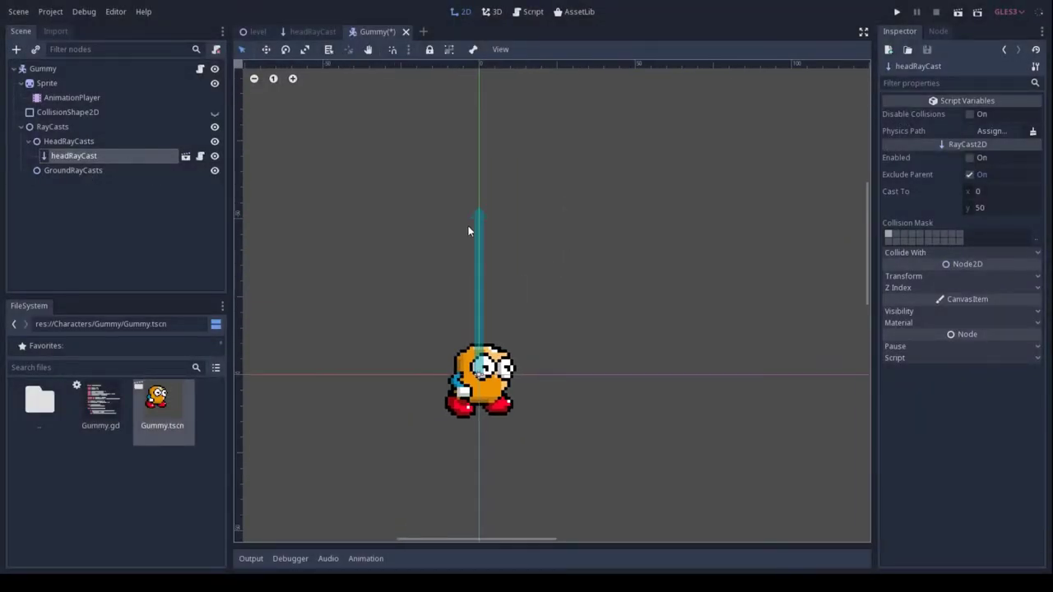
pyautogui.click(186, 155)
pyautogui.click(1004, 207)
pyautogui.write('10')
pyautogui.hotkey('ctrl', 's')
pyautogui.click(387, 32)
pyautogui.click(313, 31)
pyautogui.doubleClick(979, 207)
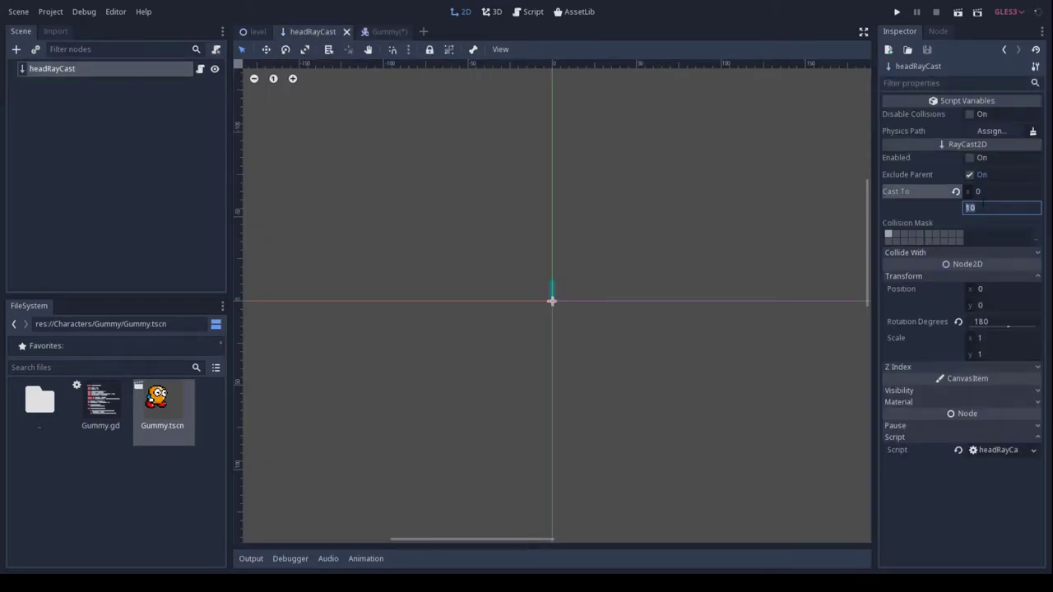
pyautogui.write('20')
pyautogui.hotkey('ctrl', 's')
pyautogui.click(379, 31)
# Step: Duplicate the head raycast twice, angle the copies up-left and up-right, and save
pyautogui.click(79, 155)
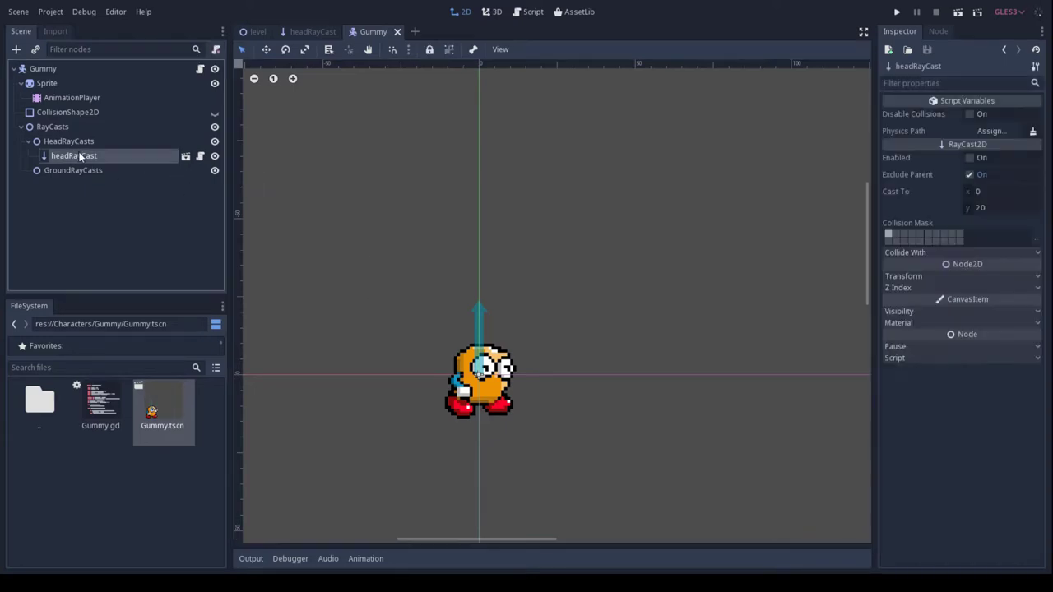
pyautogui.hotkey('ctrl', 'd')
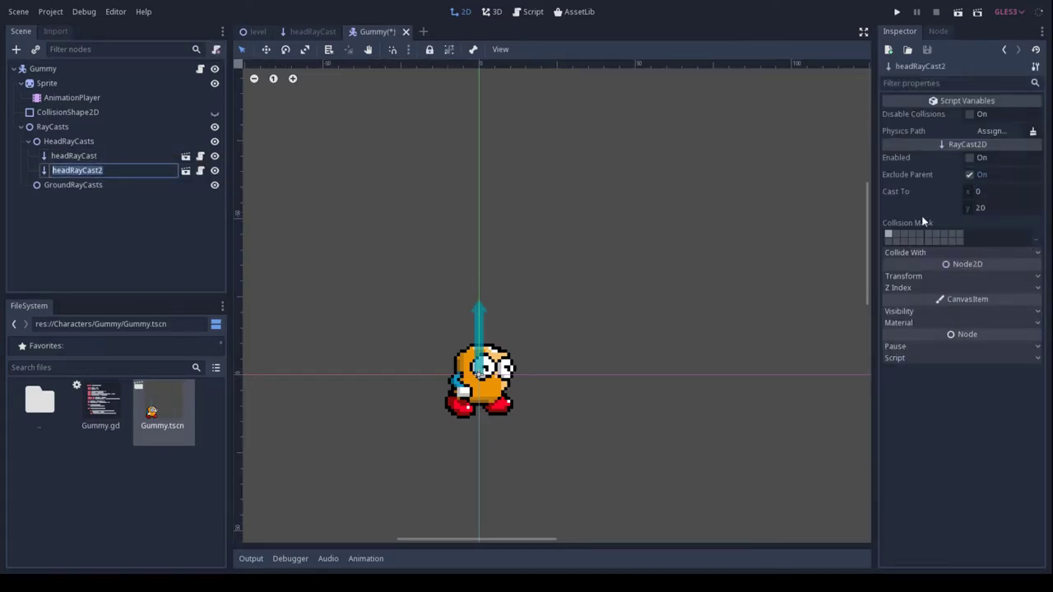
pyautogui.click(925, 278)
pyautogui.moveTo(1007, 326); pyautogui.dragTo(1007, 329)
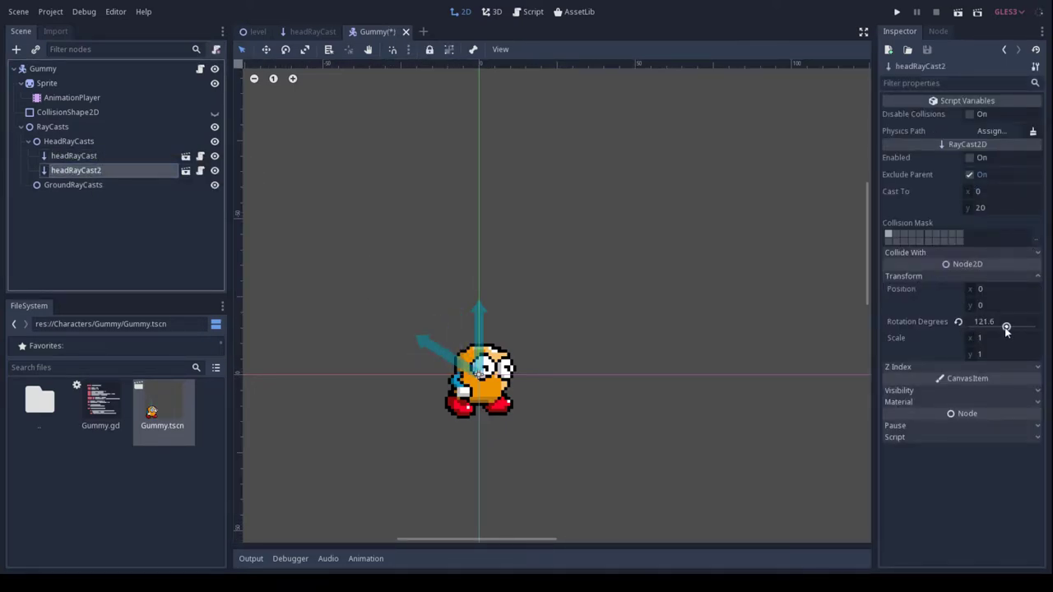
pyautogui.click(129, 170)
pyautogui.hotkey('ctrl', 'd')
pyautogui.click(913, 277)
pyautogui.click(981, 322)
pyautogui.press('Return')
pyautogui.hotkey('ctrl', 's')
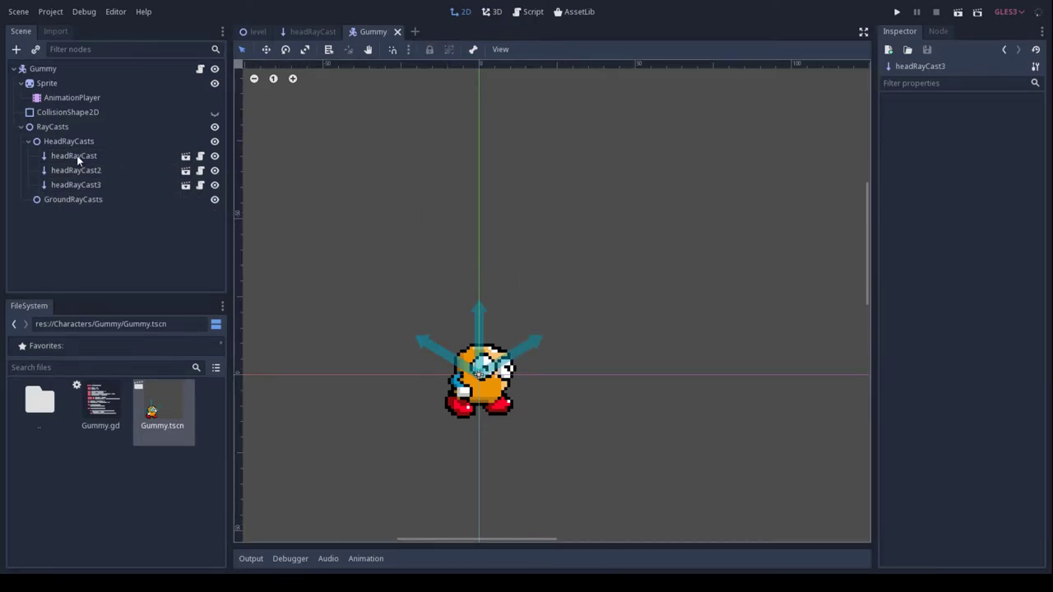
pyautogui.click(73, 155)
pyautogui.keyDown('shift'); pyautogui.click(87, 186); pyautogui.keyUp('shift')
# Step: Duplicate the three head raycasts into GroundRayCasts and save
pyautogui.hotkey('ctrl', 'd')
pyautogui.moveTo(76, 214); pyautogui.dragTo(78, 241)
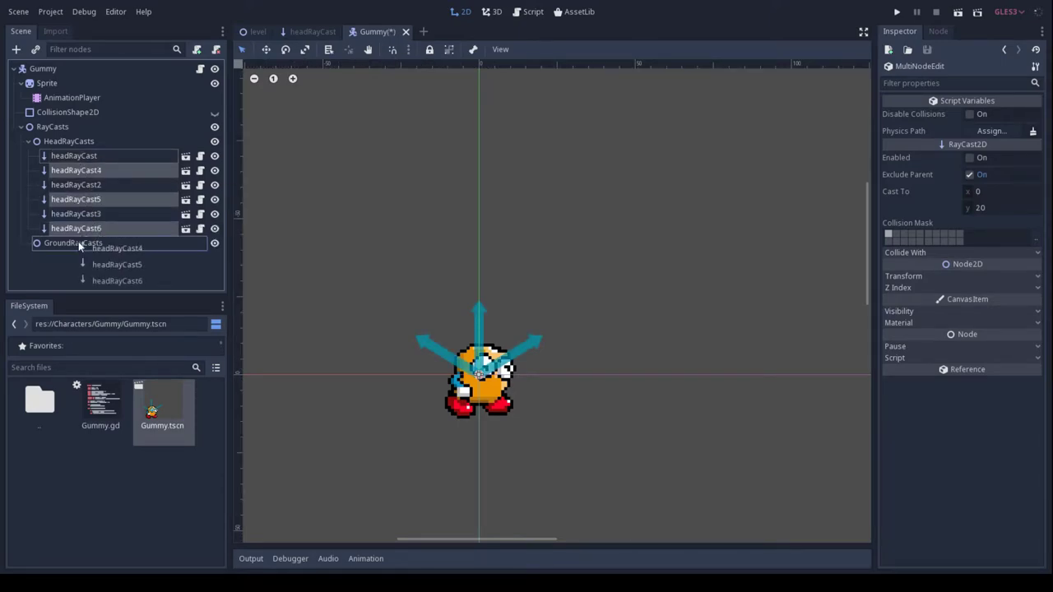
pyautogui.click(971, 114)
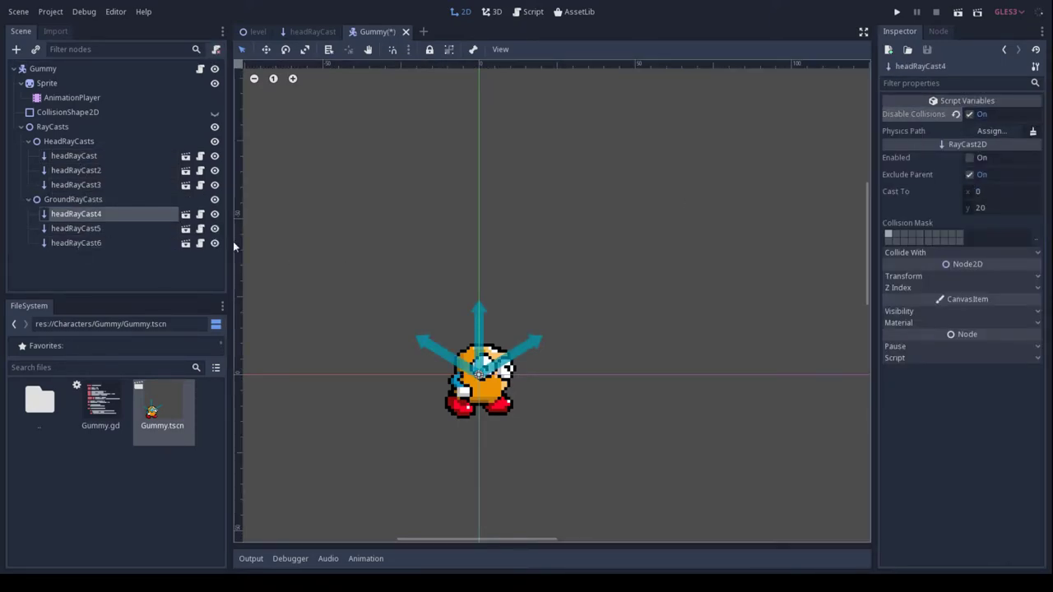
pyautogui.click(110, 156)
pyautogui.keyDown('shift'); pyautogui.click(133, 183); pyautogui.keyUp('shift')
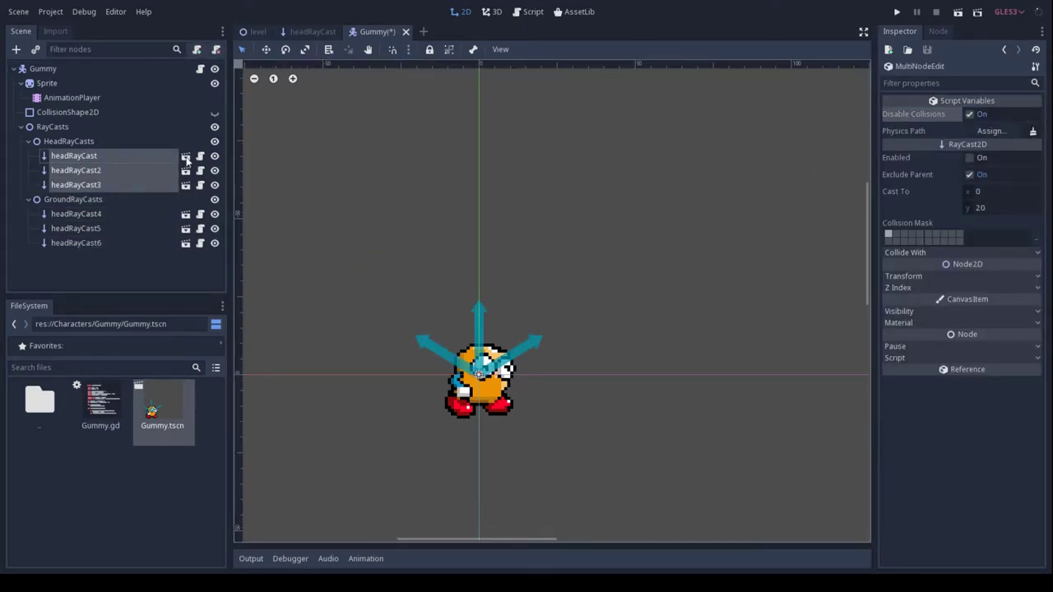
pyautogui.click(170, 169)
pyautogui.hotkey('ctrl', 's')
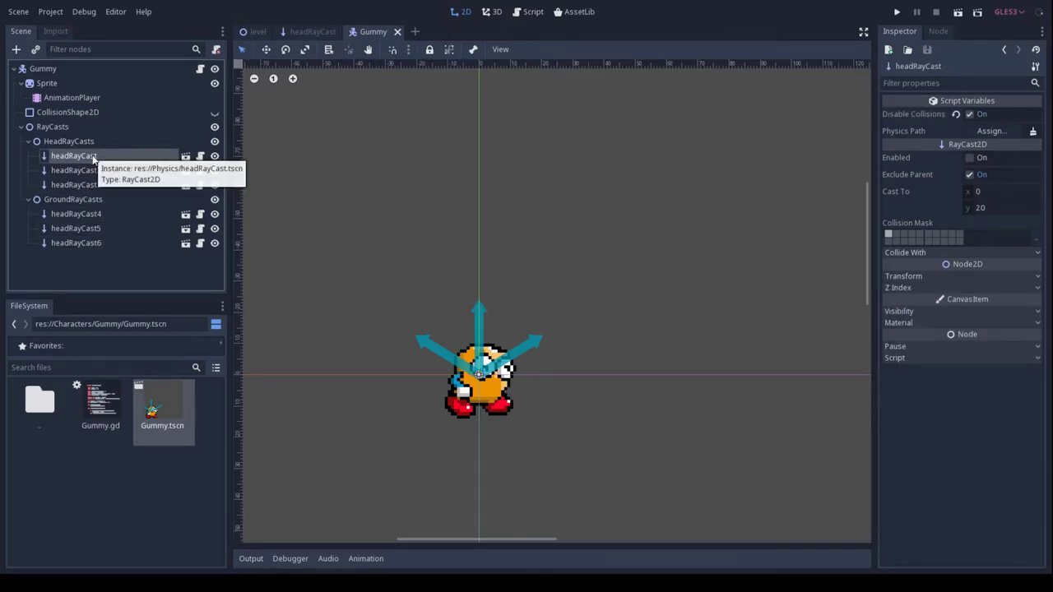
# Step: Set the ground raycasts' Scale y to -1 so they fan downward, and save
pyautogui.click(97, 214)
pyautogui.keyDown('shift'); pyautogui.click(100, 242); pyautogui.keyUp('shift')
pyautogui.click(904, 277)
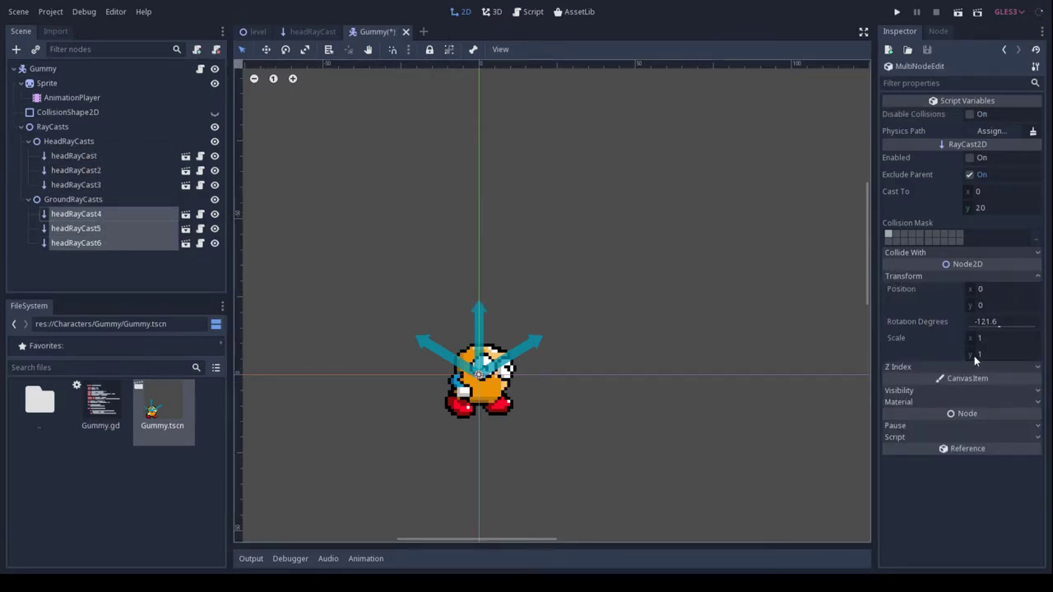
pyautogui.click(983, 352)
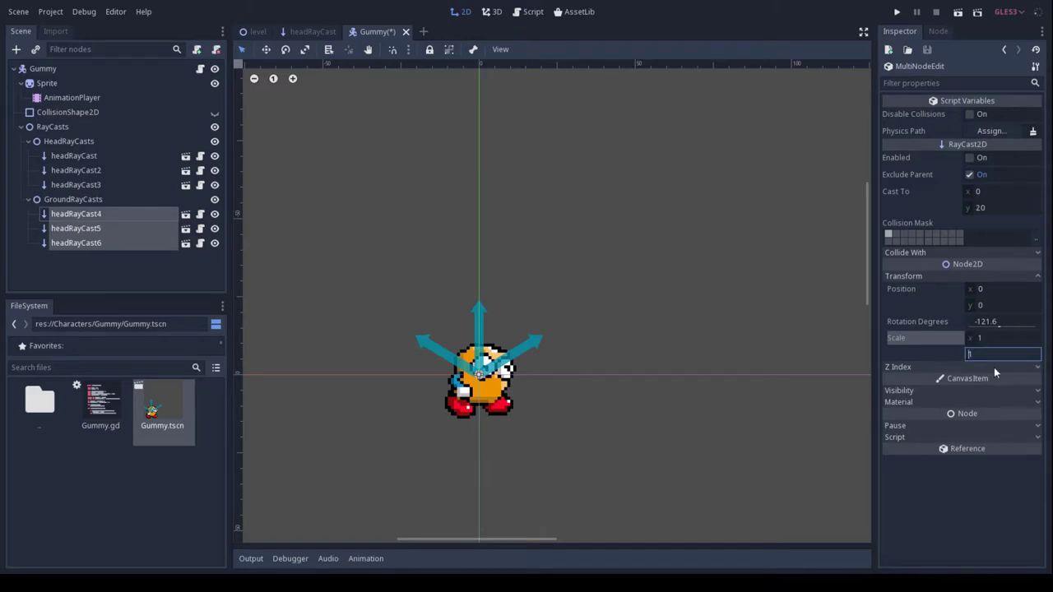
pyautogui.write('1')
pyautogui.press('Return')
pyautogui.hotkey('ctrl', 's')
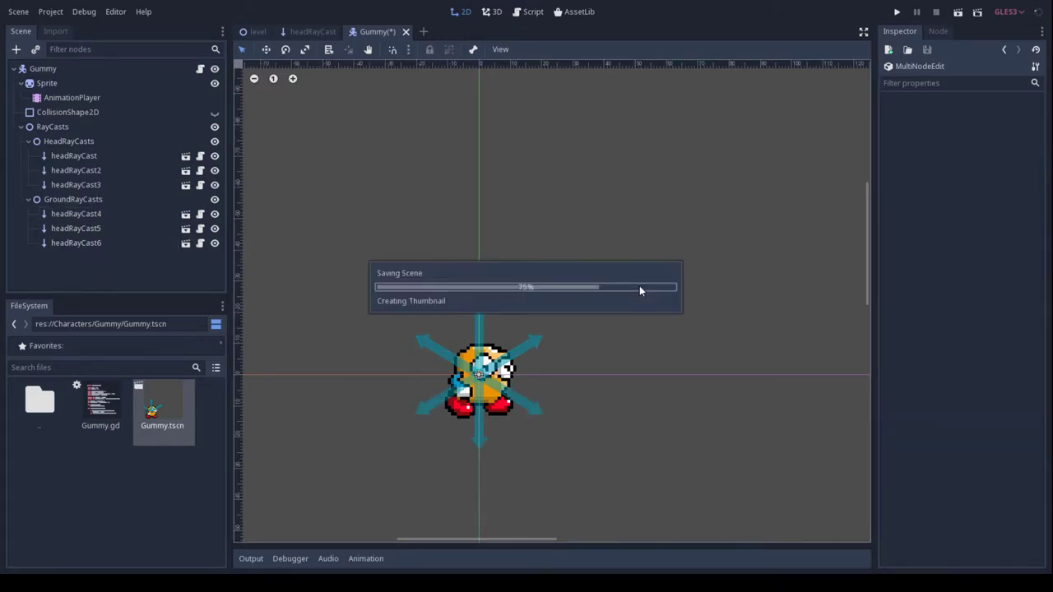
pyautogui.click(164, 156)
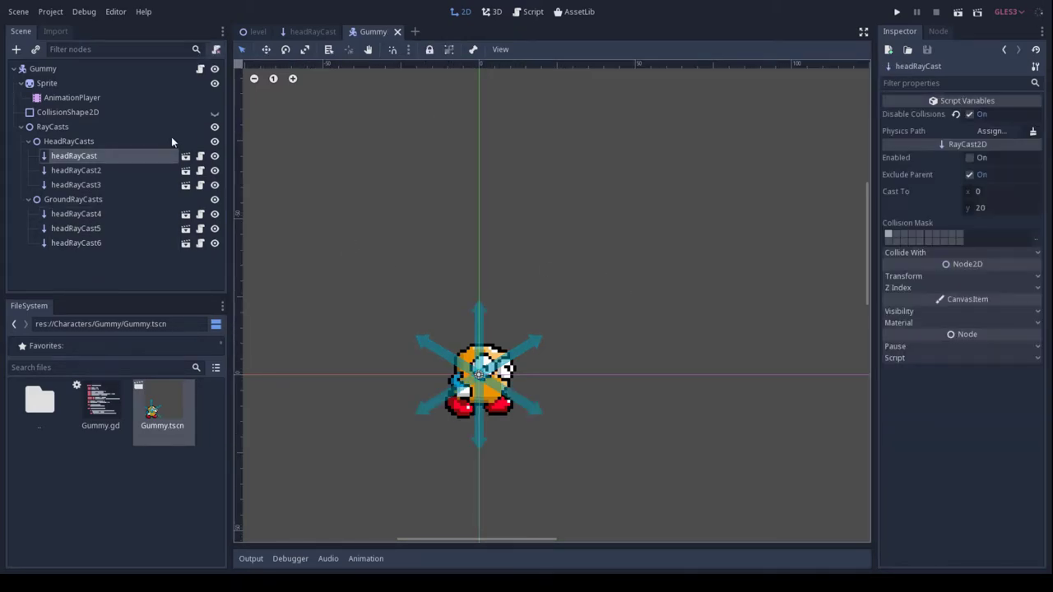
pyautogui.keyDown('shift'); pyautogui.click(96, 248); pyautogui.keyUp('shift')
pyautogui.click(87, 155)
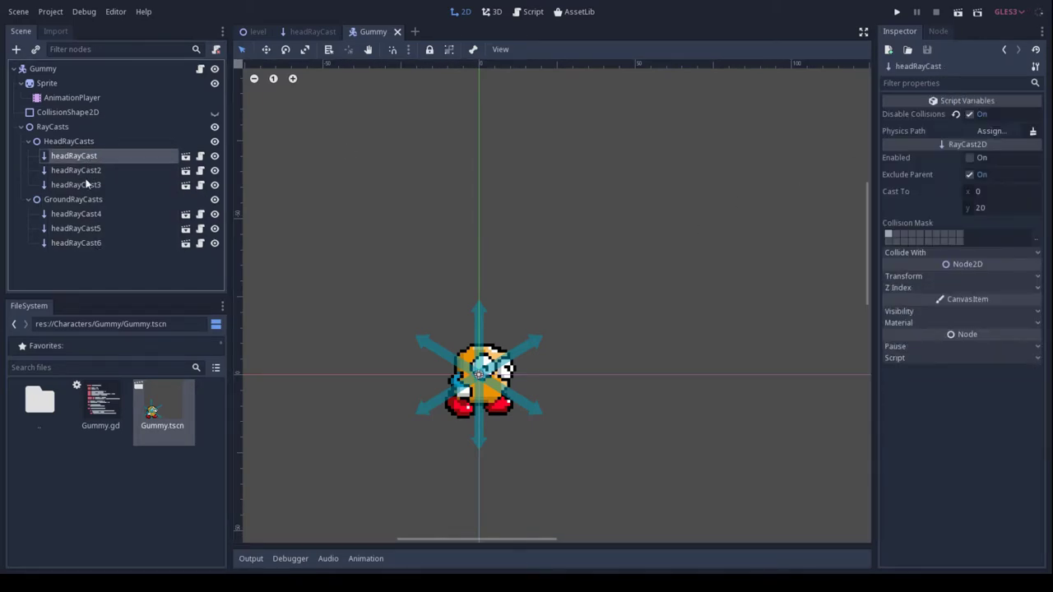
# Step: Assign Gummy as the physics path for the head and ground raycasts
pyautogui.keyDown('shift'); pyautogui.click(88, 184); pyautogui.keyUp('shift')
pyautogui.click(979, 130)
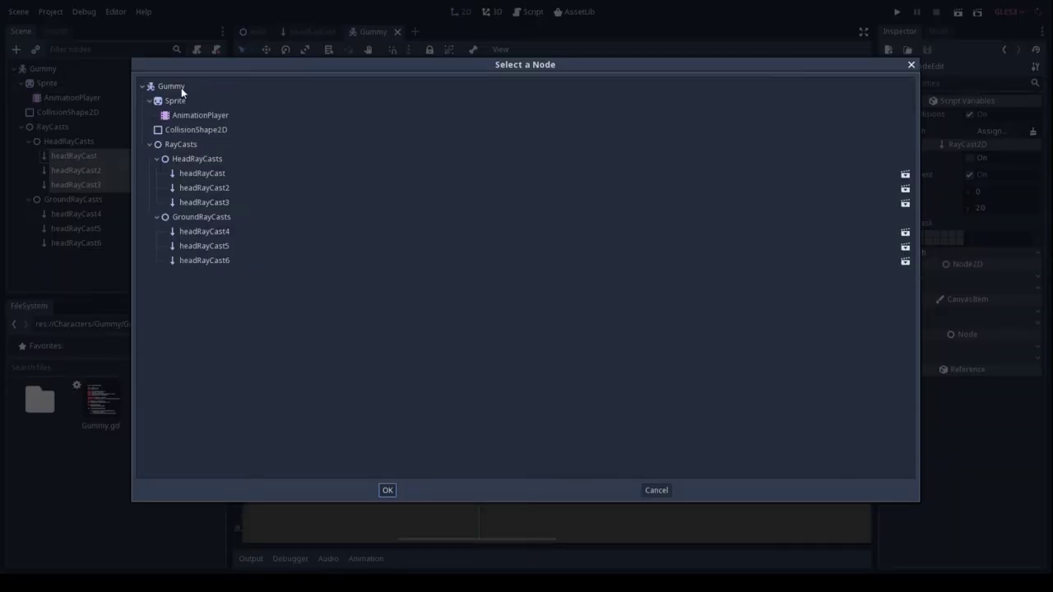
pyautogui.doubleClick(181, 88)
pyautogui.click(100, 214)
pyautogui.keyDown('shift'); pyautogui.click(93, 242); pyautogui.keyUp('shift')
pyautogui.click(979, 130)
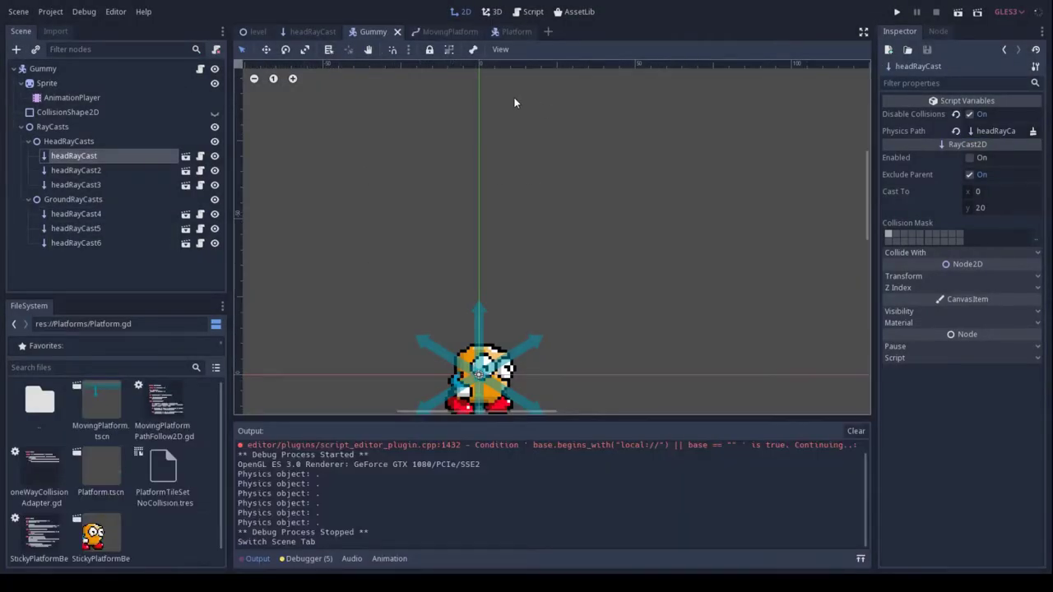
# Step: Enable all three head raycasts and all three ground raycasts, and save
pyautogui.keyDown('shift'); pyautogui.click(71, 183); pyautogui.keyUp('shift')
pyautogui.click(970, 157)
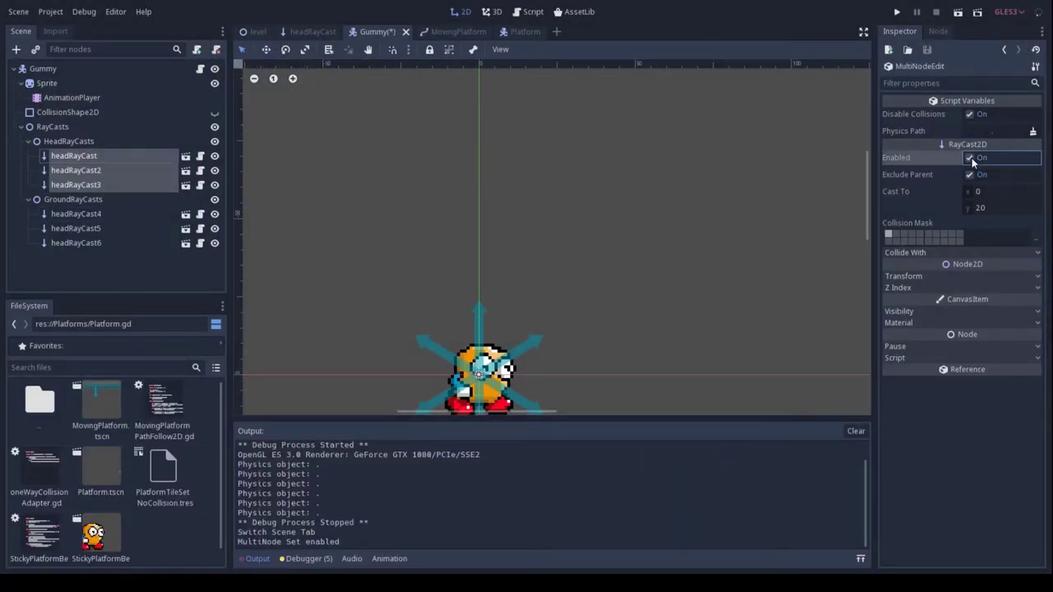
pyautogui.hotkey('ctrl', 's')
pyautogui.click(76, 214)
pyautogui.keyDown('shift'); pyautogui.click(72, 243); pyautogui.keyUp('shift')
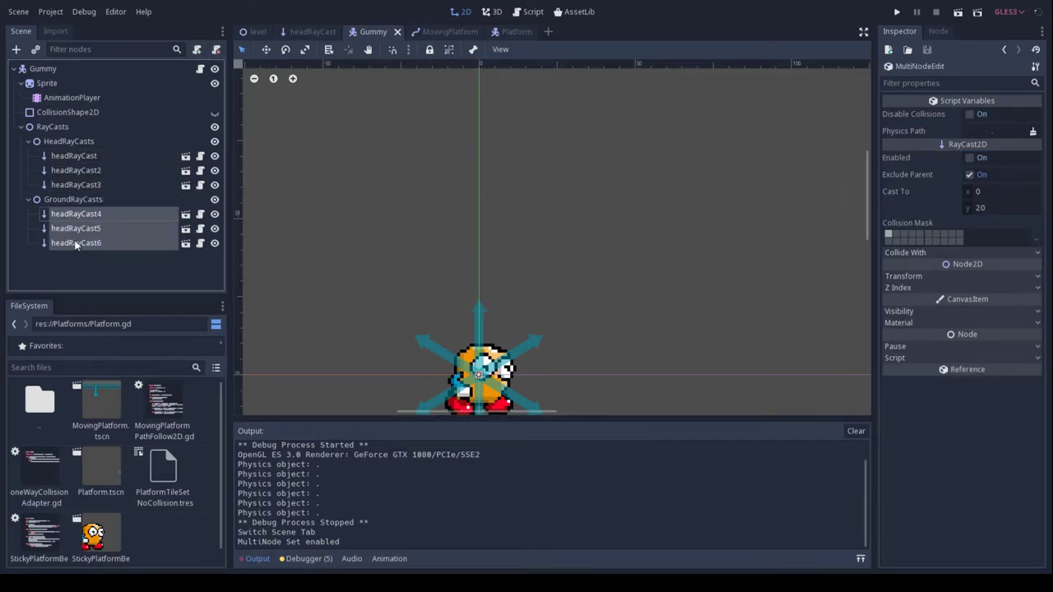
pyautogui.click(970, 157)
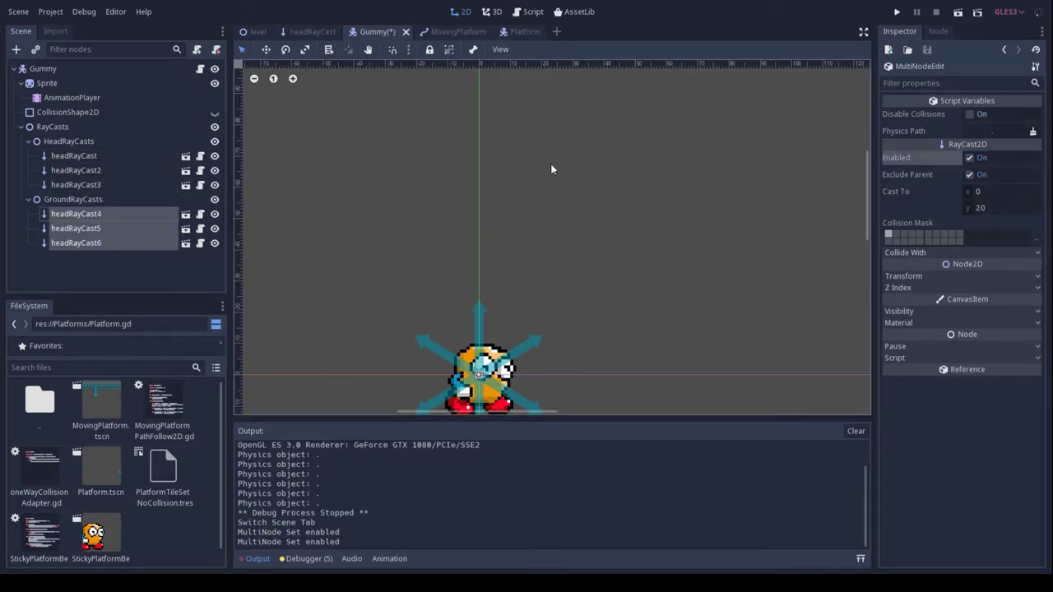
pyautogui.click(107, 217)
pyautogui.click(108, 242)
pyautogui.hotkey('ctrl', 's')
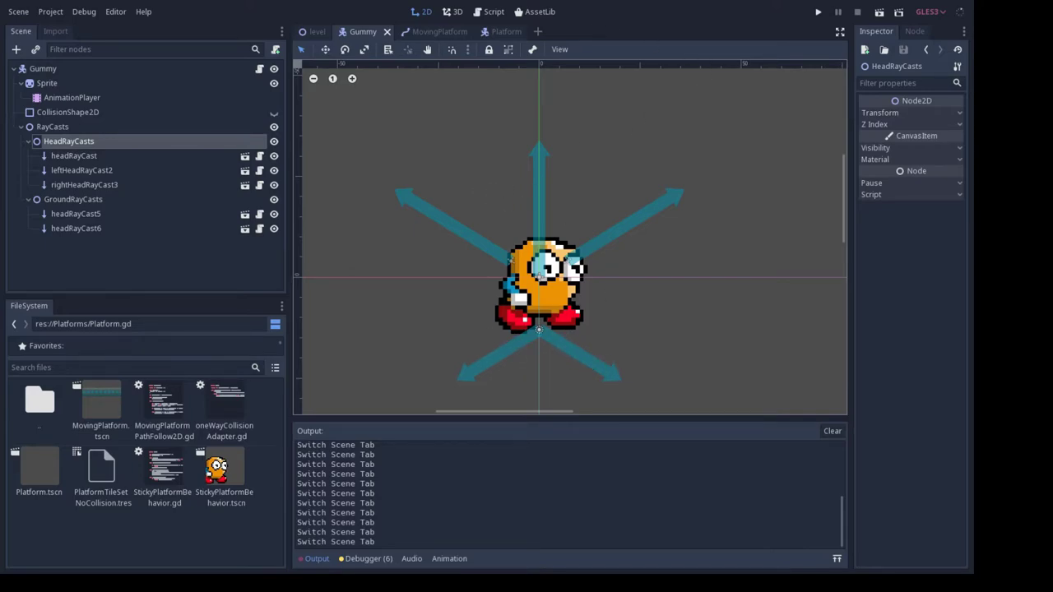
# Step: Check the MovingPlatform and Platform scenes and open the oneWayCollisionAdapter script
pyautogui.click(435, 32)
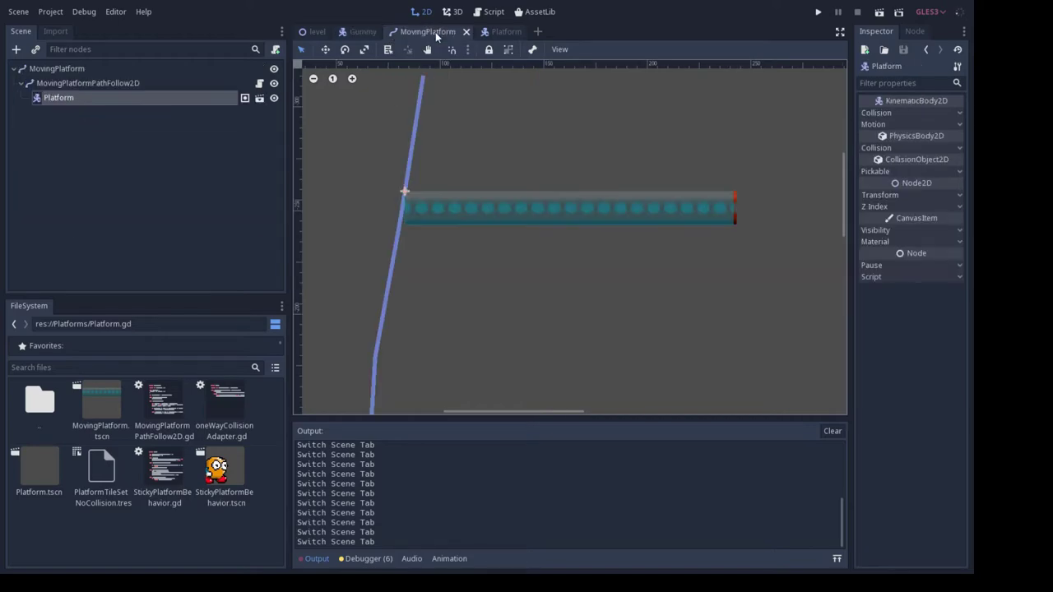
pyautogui.click(165, 83)
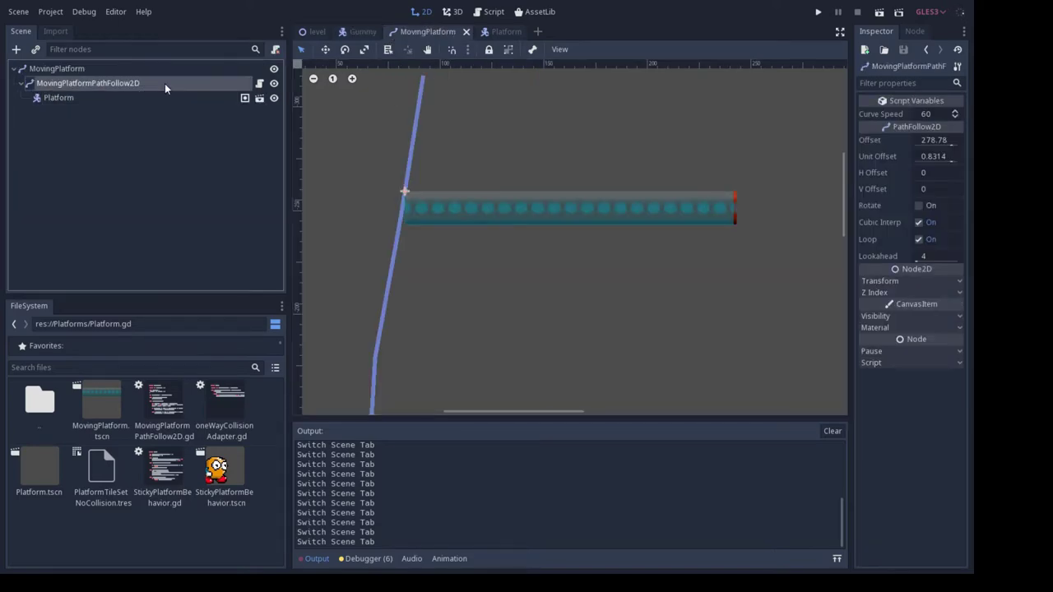
pyautogui.click(362, 32)
pyautogui.click(493, 31)
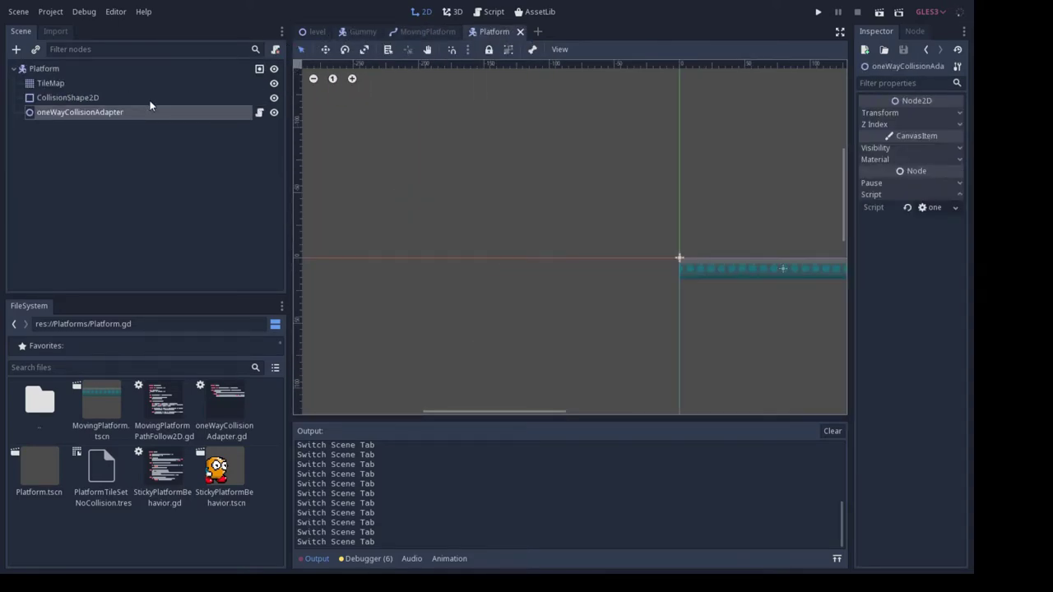
pyautogui.click(259, 112)
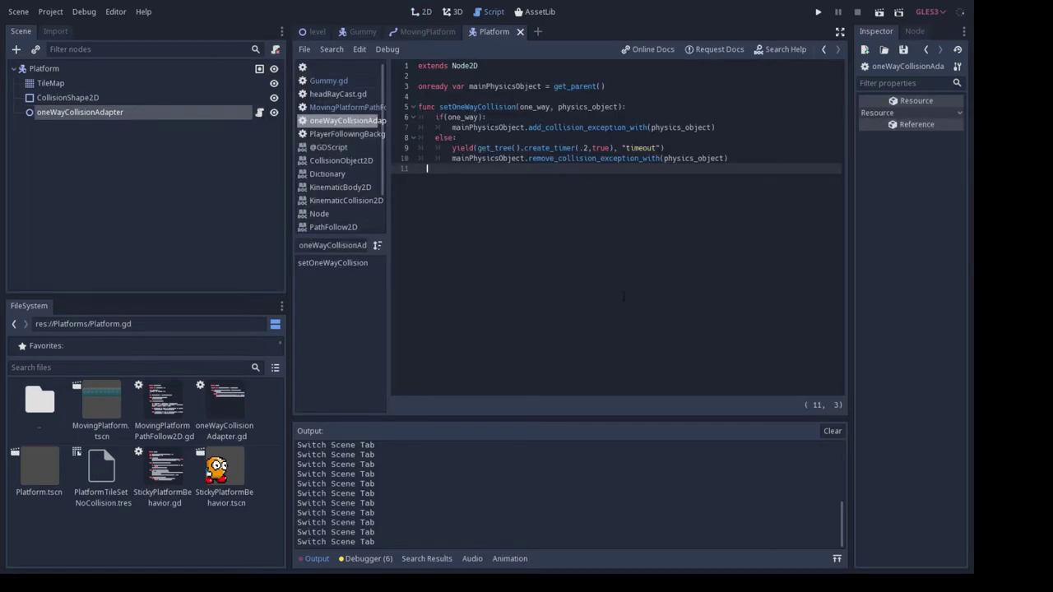
# Step: Review the 0.2-second timer yield before remove_collision_exception, then save
pyautogui.click(679, 148)
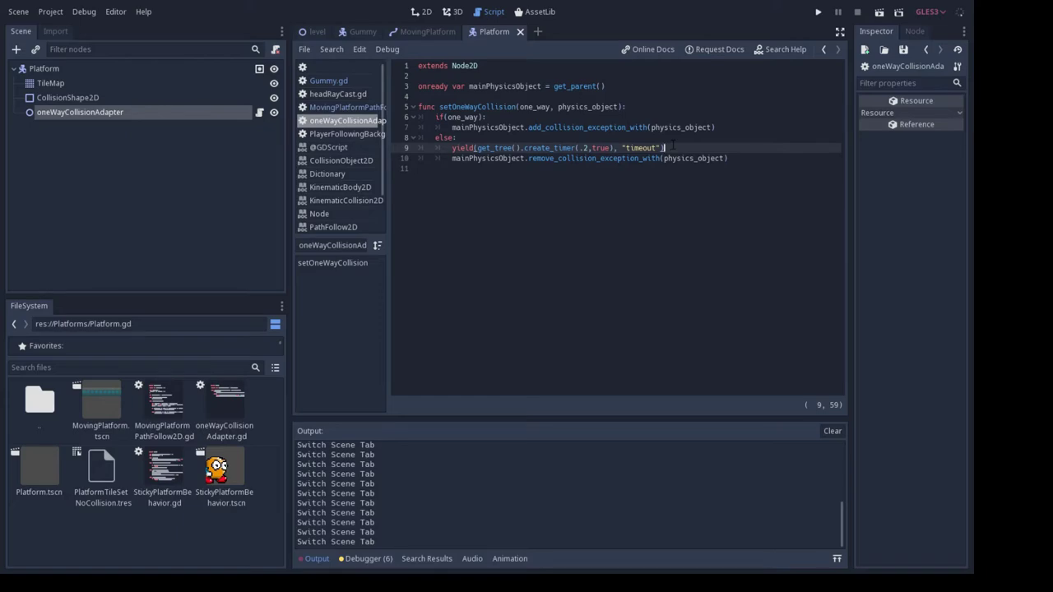
pyautogui.press('Up')
pyautogui.tripleClick(677, 147)
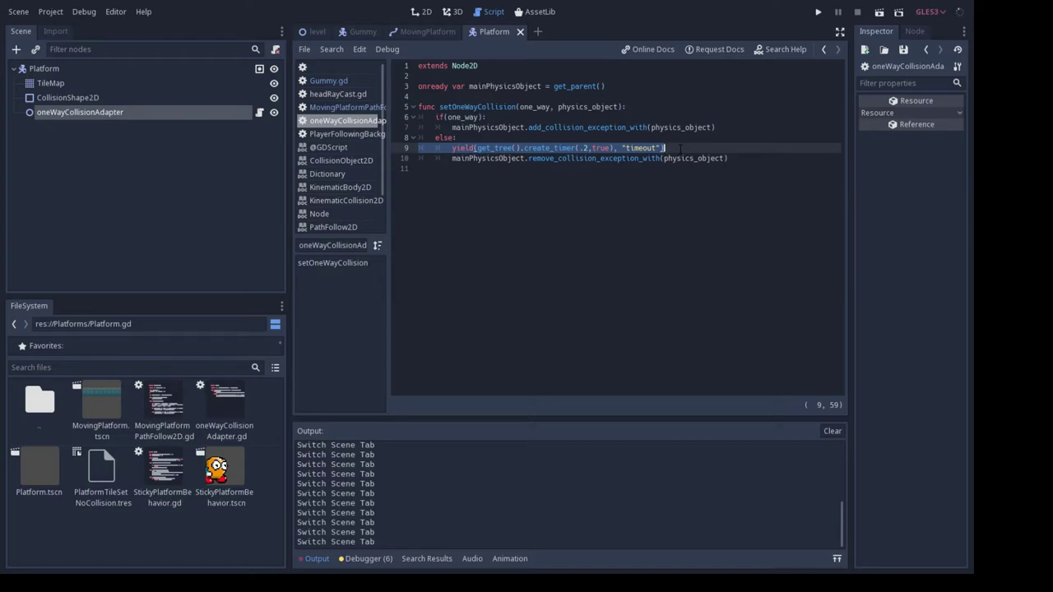
pyautogui.press('End')
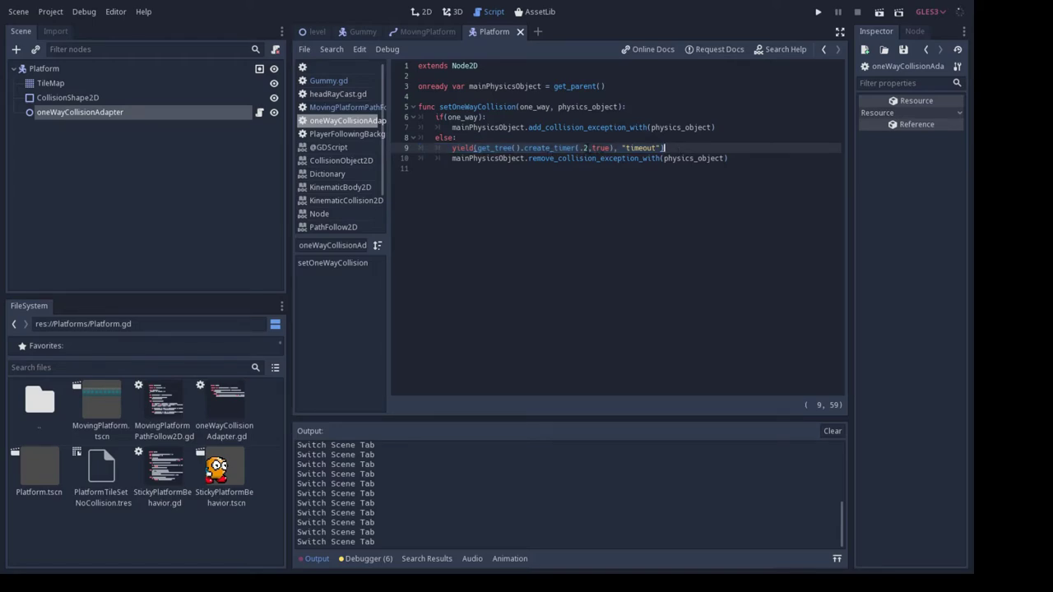
pyautogui.click(581, 148)
pyautogui.click(625, 148)
pyautogui.moveTo(452, 158); pyautogui.dragTo(729, 158)
pyautogui.click(729, 158)
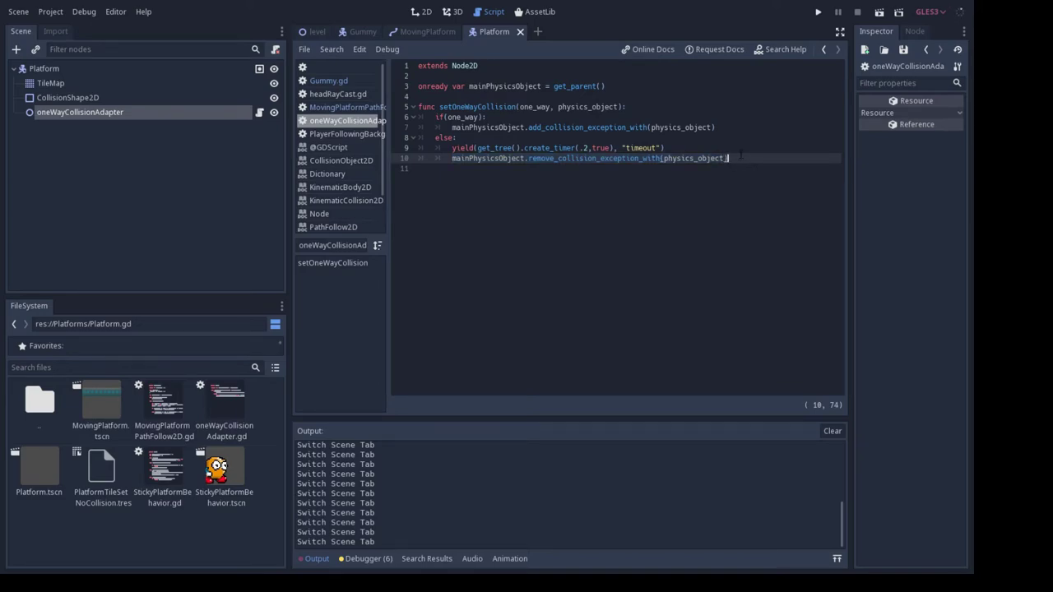
pyautogui.hotkey('ctrl', 's')
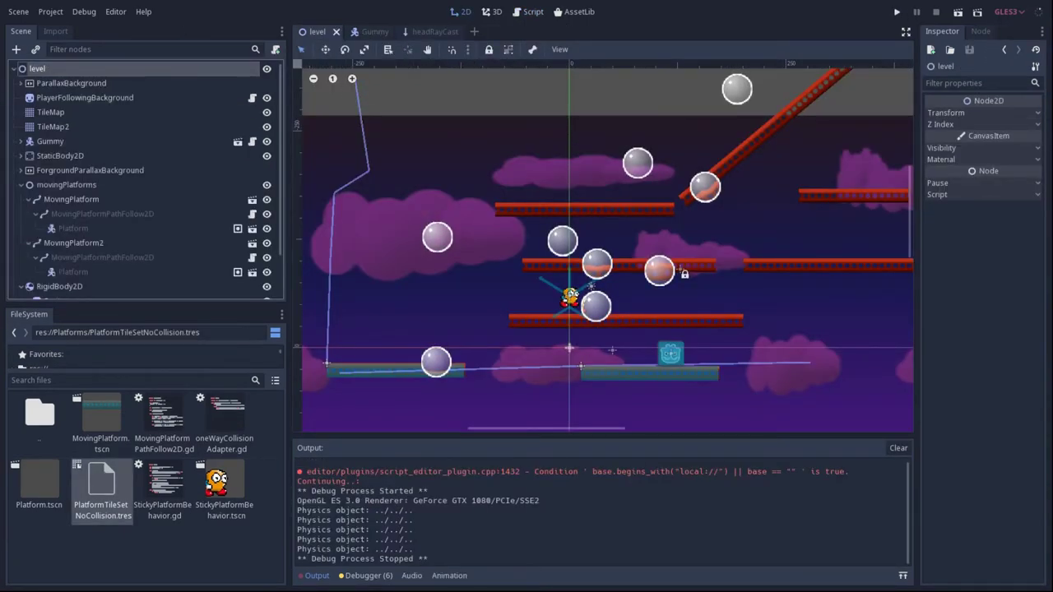
# Step: Turn on Visible Collision Shapes in the Debug menu
pyautogui.click(84, 11)
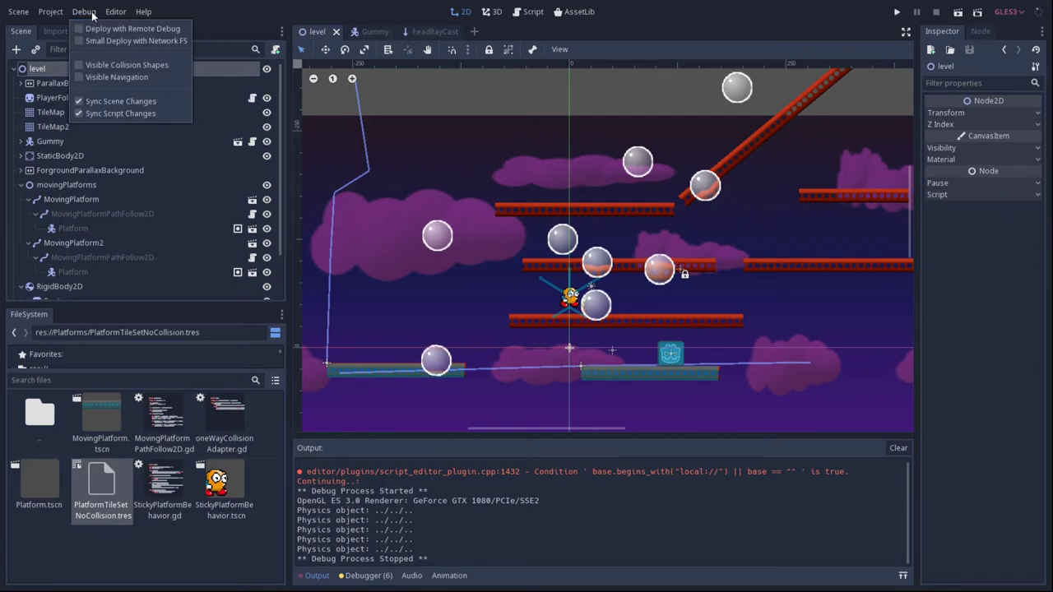
pyautogui.click(78, 64)
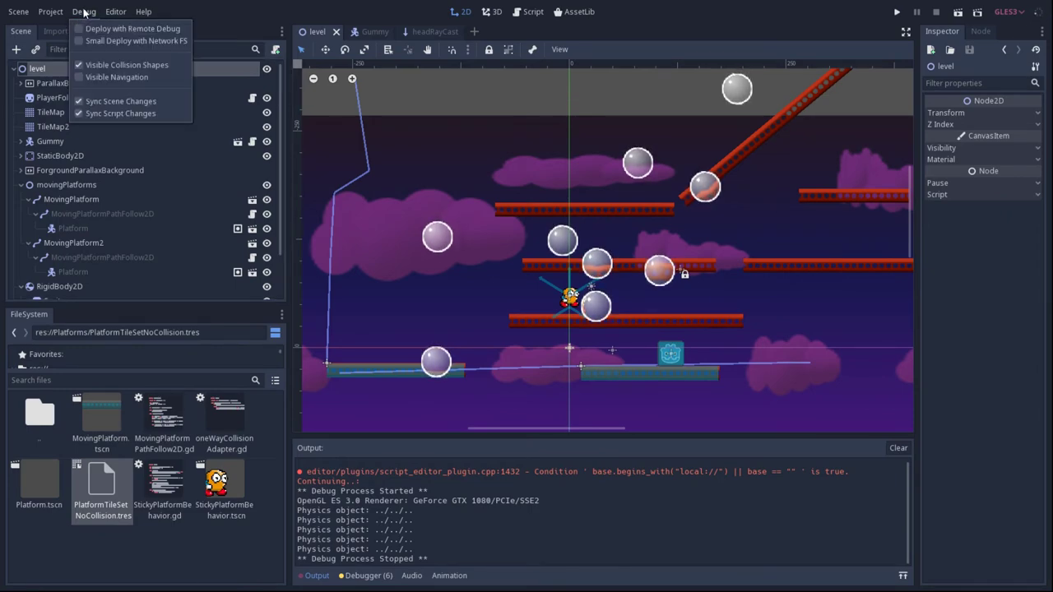
pyautogui.click(232, 9)
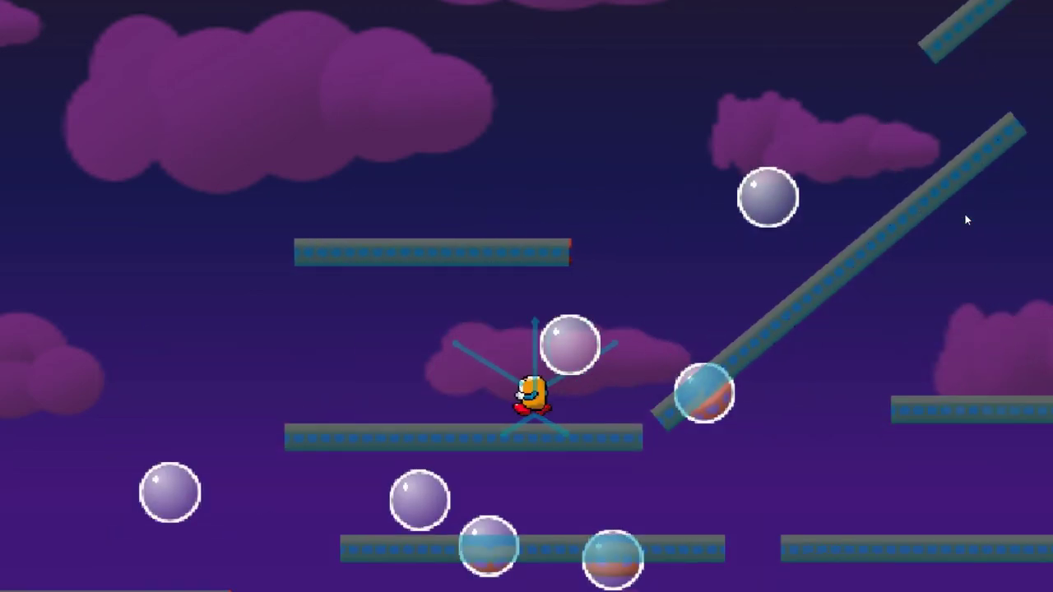
# Step: Walk Gummy left and jump up through the girders onto higher platforms
pyautogui.press('Left')
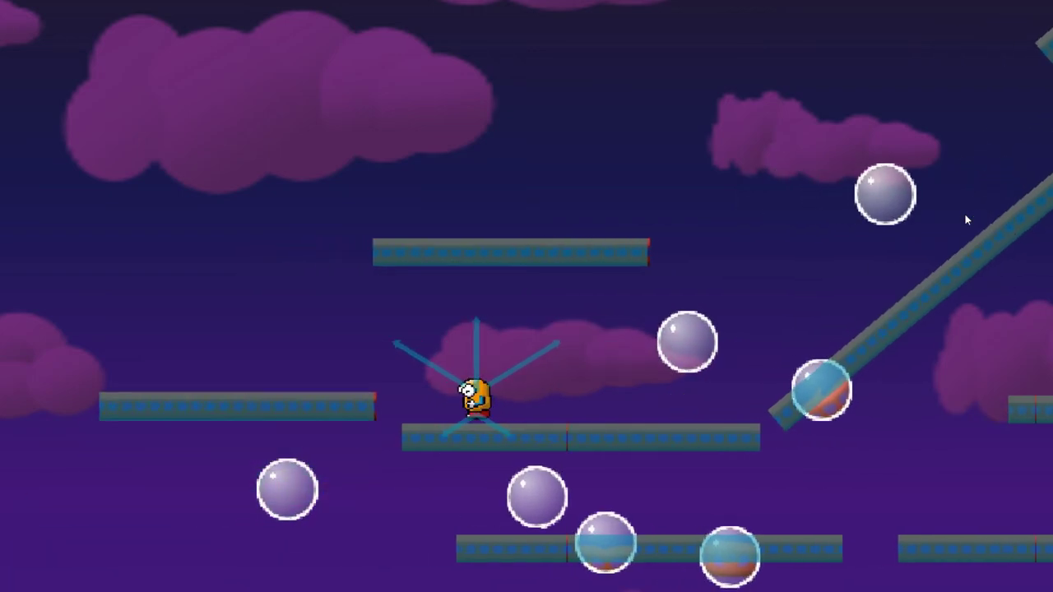
pyautogui.press('Up')
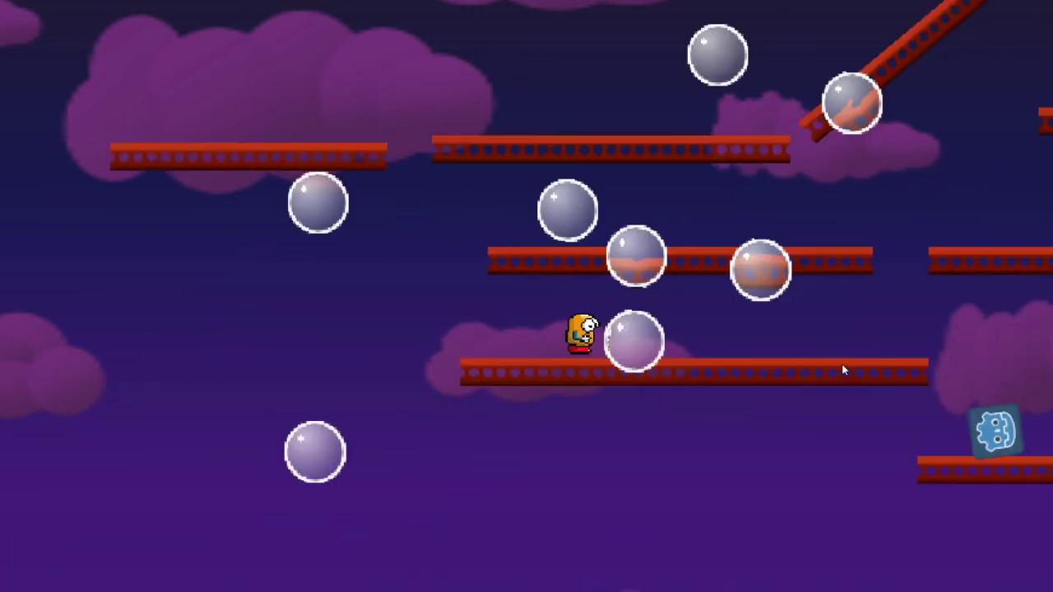
pyautogui.press('Left')
pyautogui.press('Up')
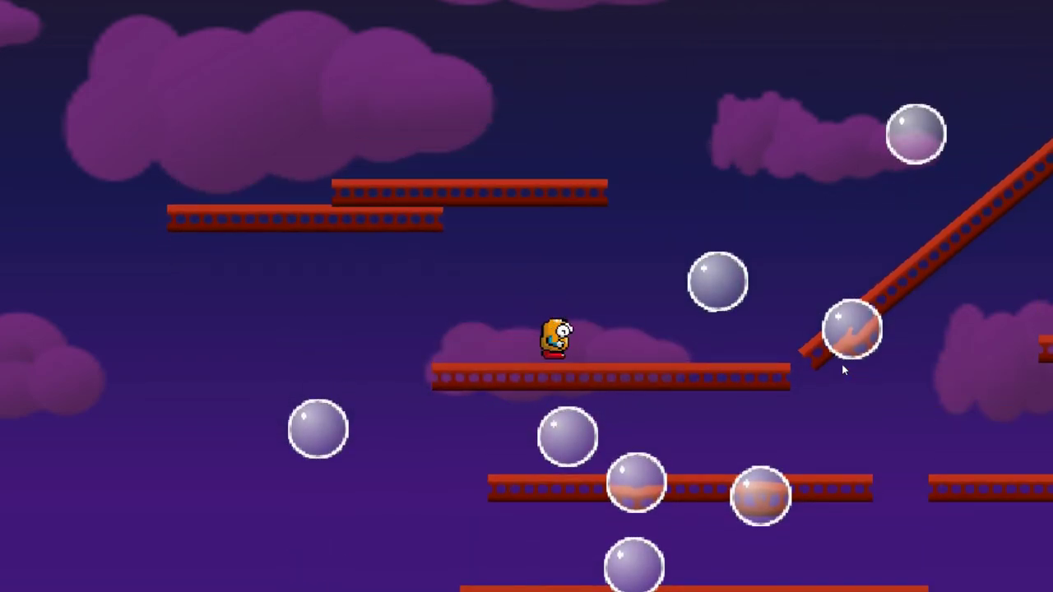
pyautogui.press('Left')
pyautogui.press('Up')
pyautogui.press('Right')
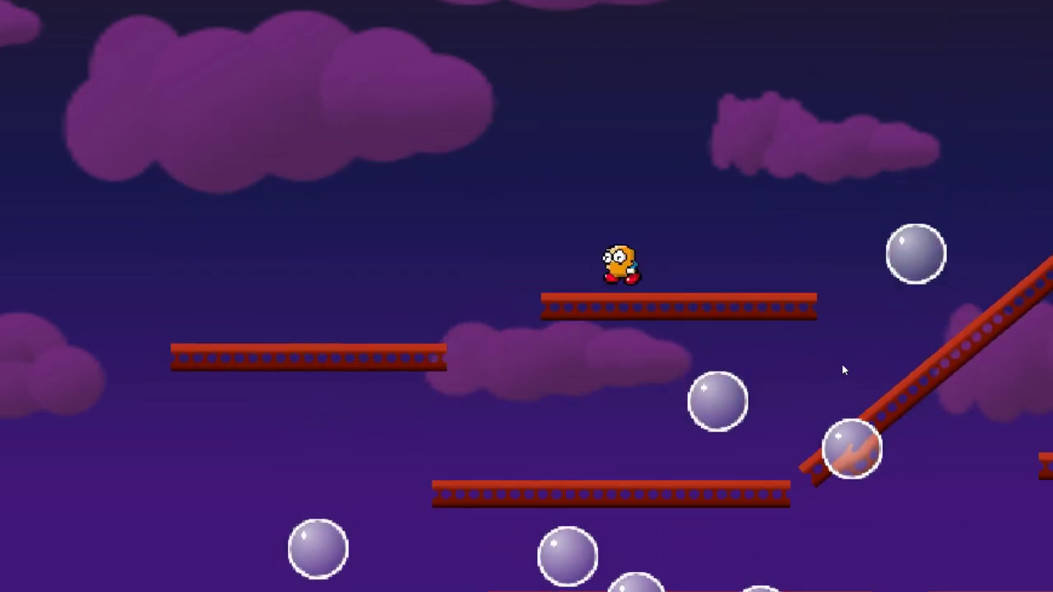
# Step: Drop Gummy off a platform to the lower one, jump back up-right, then drop again
pyautogui.press('Left')
pyautogui.press('Up')
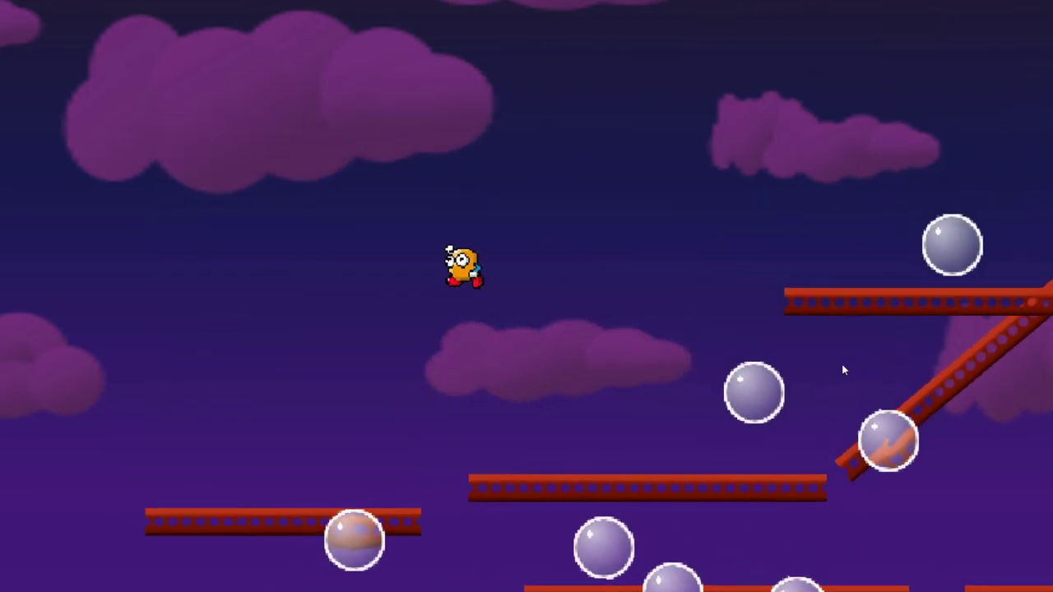
pyautogui.press('Right')
pyautogui.press('Up')
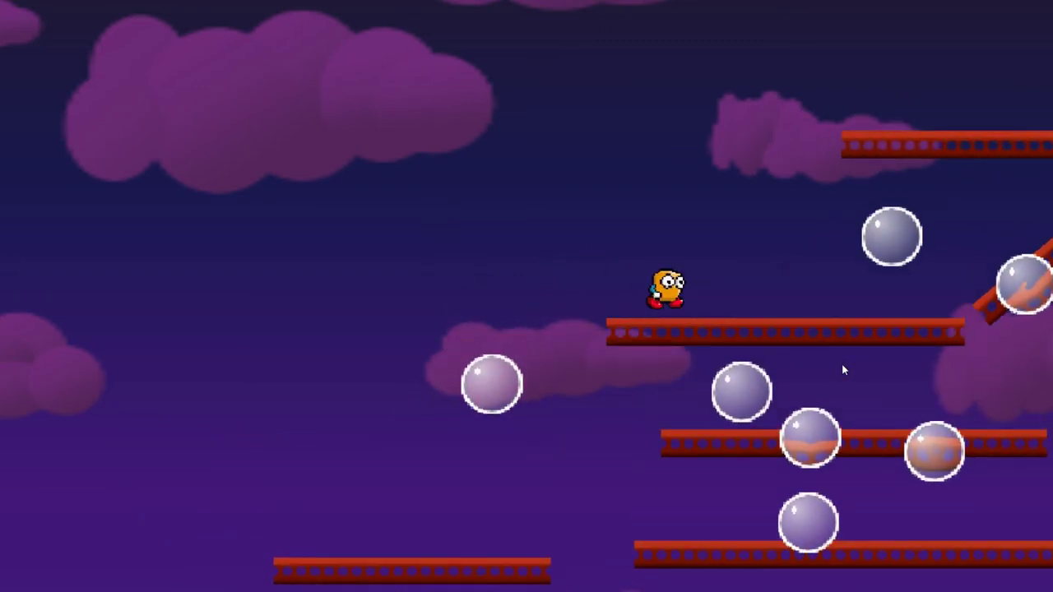
pyautogui.press('Left')
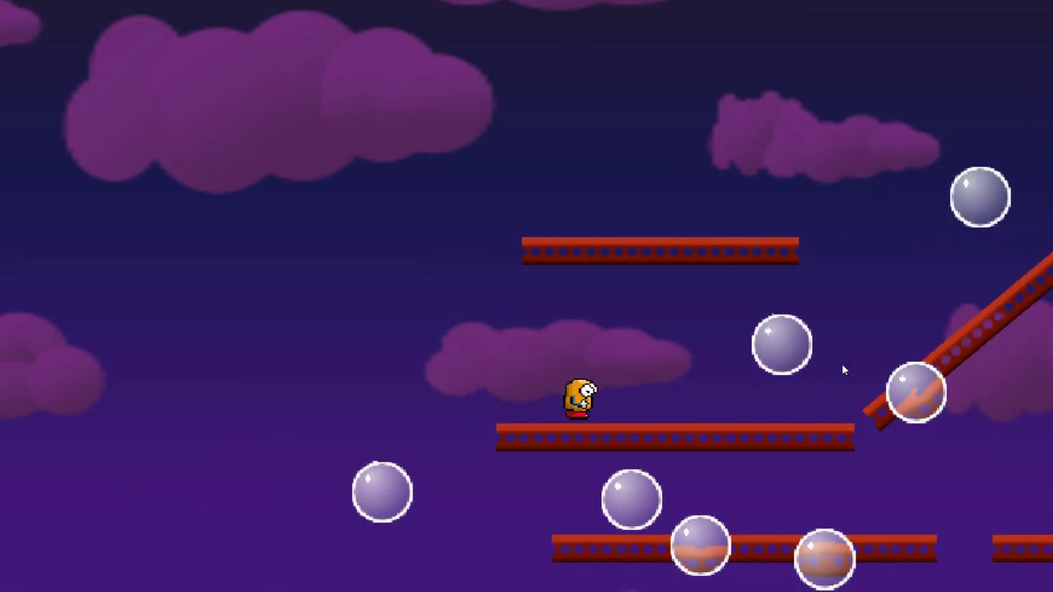
pyautogui.press('Right')
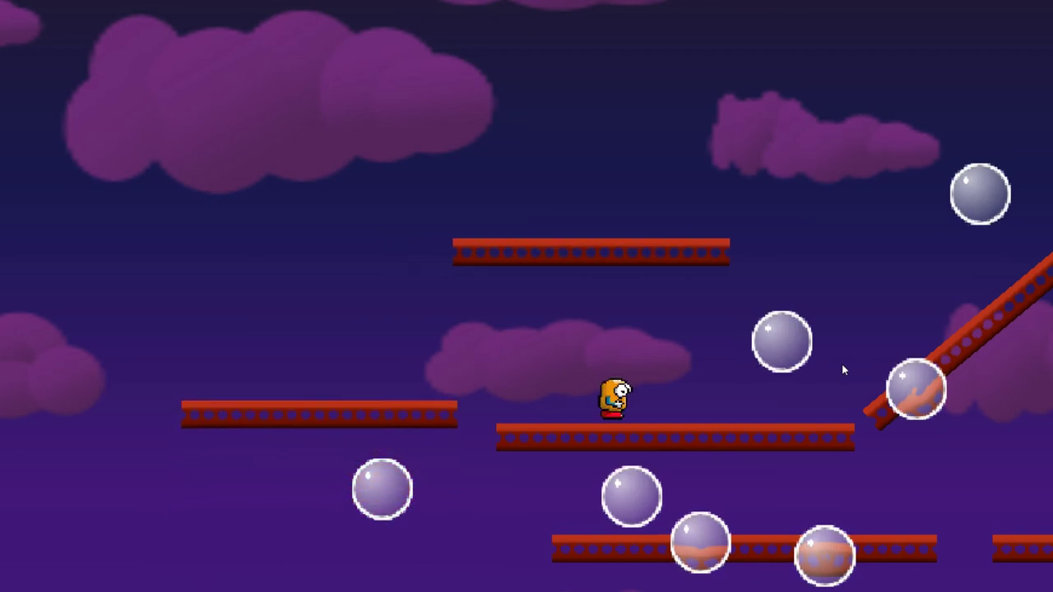
# Step: Jump Gummy up-left onto the rising platform, then walk right off it and back
pyautogui.press('Left')
pyautogui.press('Up')
pyautogui.press('Right')
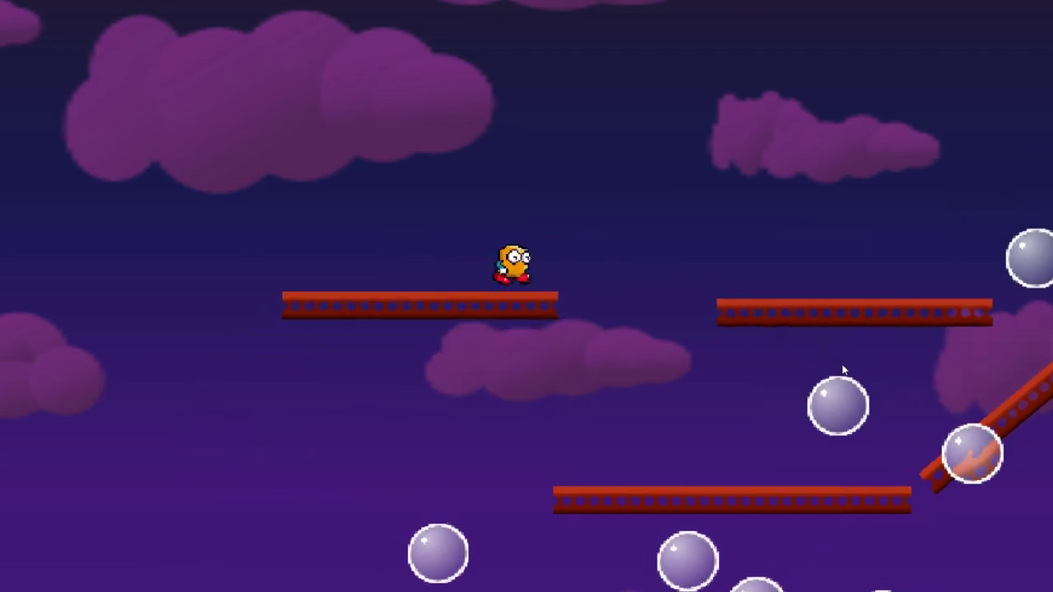
pyautogui.press('Right')
pyautogui.press('Left')
pyautogui.press('Left')
# Step: Jump Gummy high onto the lowered platform, then up-right onto the next platform
pyautogui.press('Up')
pyautogui.press('Right')
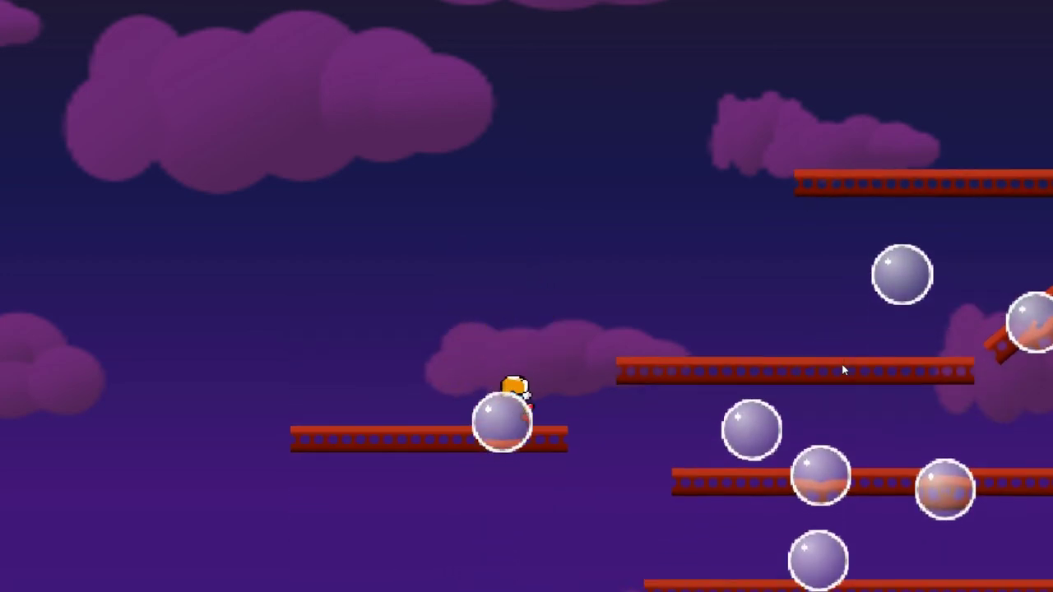
pyautogui.press('Up')
pyautogui.press('Right')
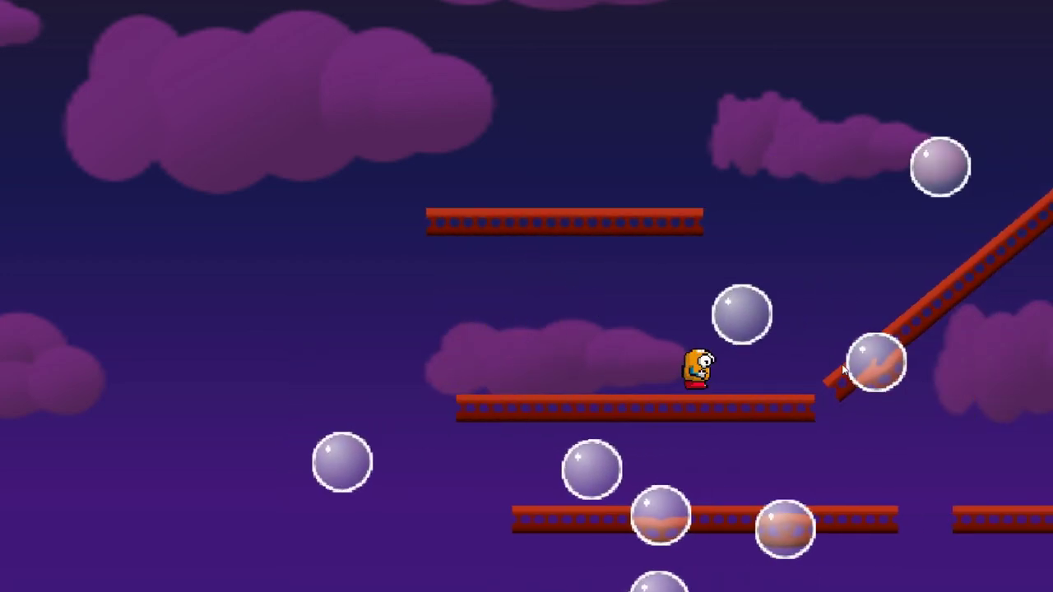
pyautogui.press('Up')
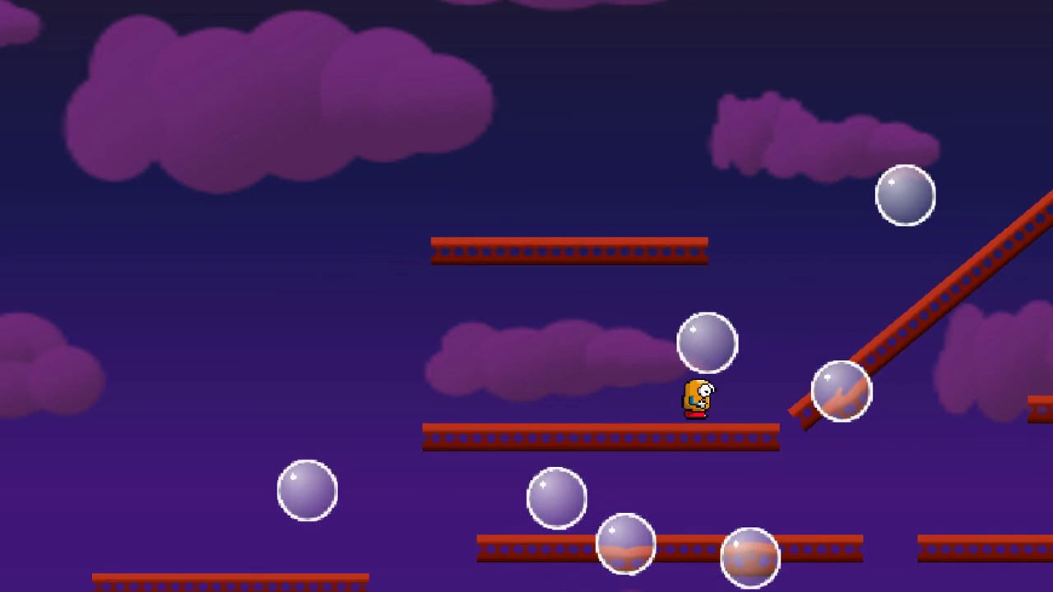